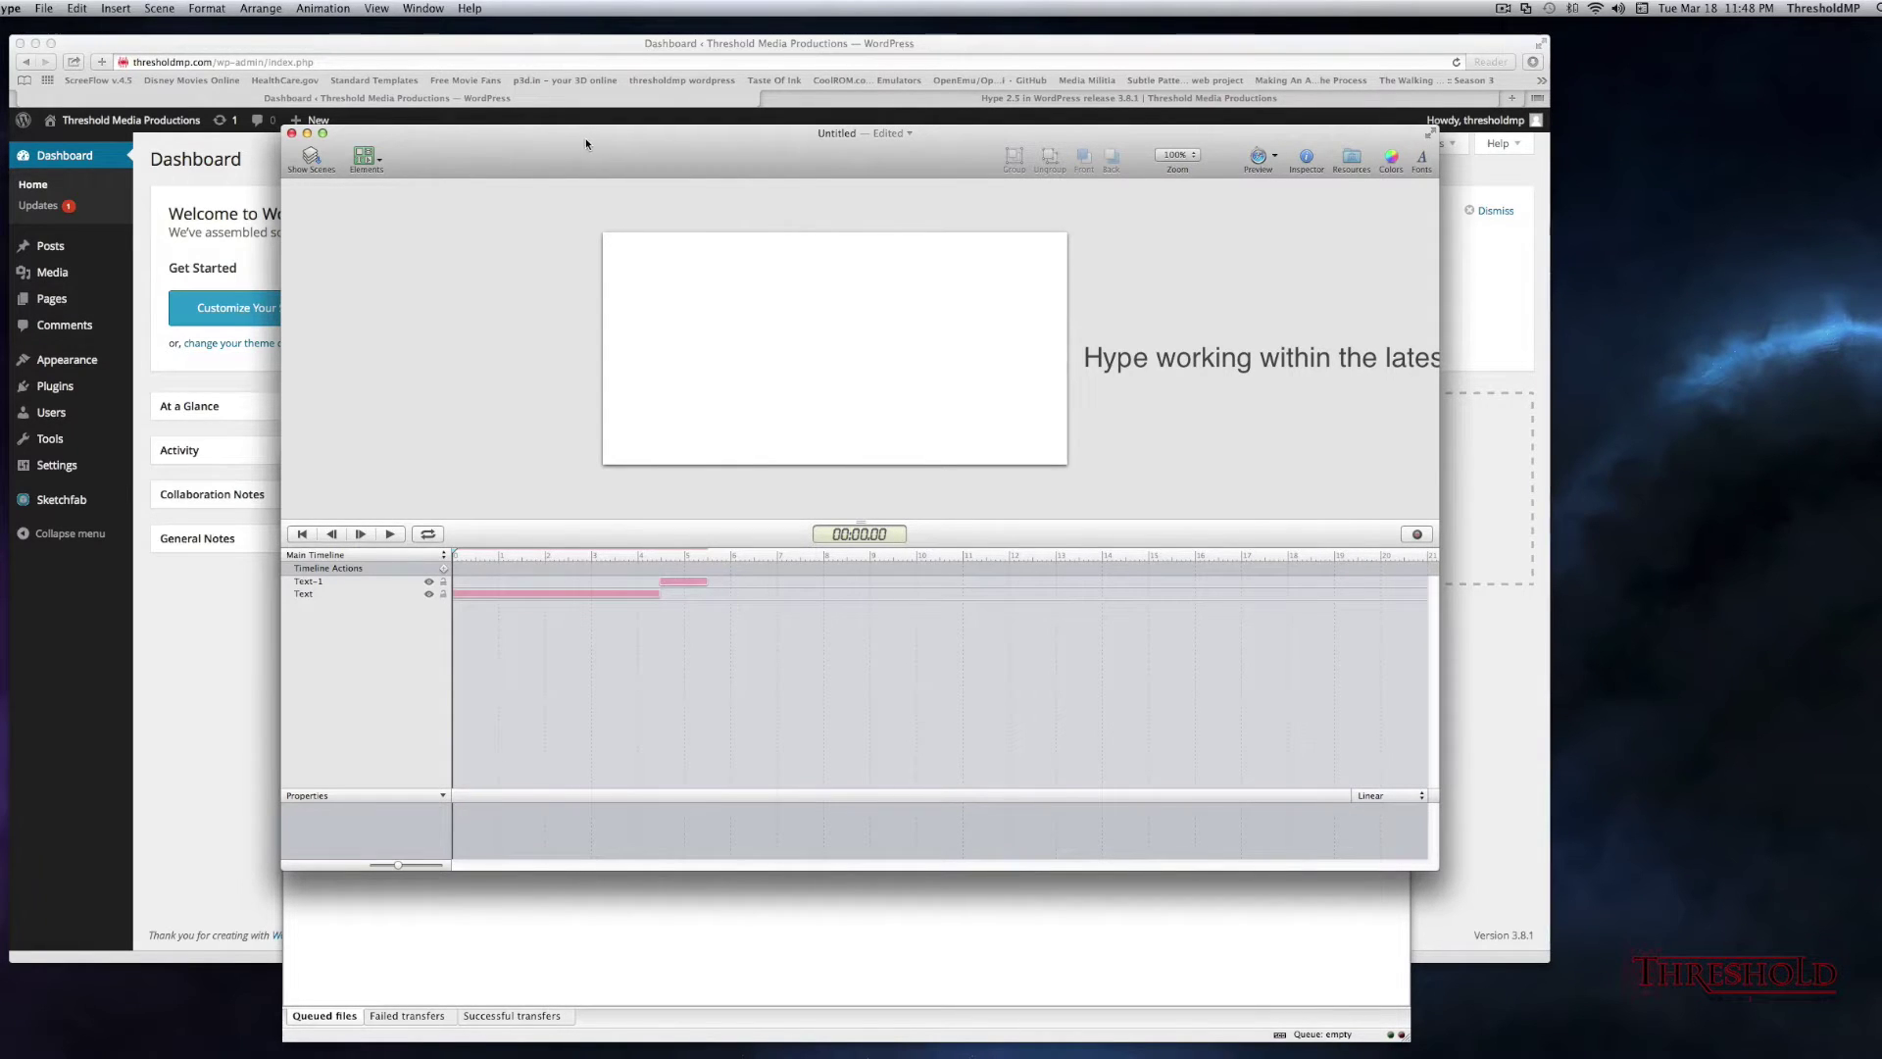
- Open Hype's File > Export as HTML5 submenu
click(41, 10)
- Export the animation as an HTML5 folder named 'hypepress' to the Desktop
mouse_move(136, 200)
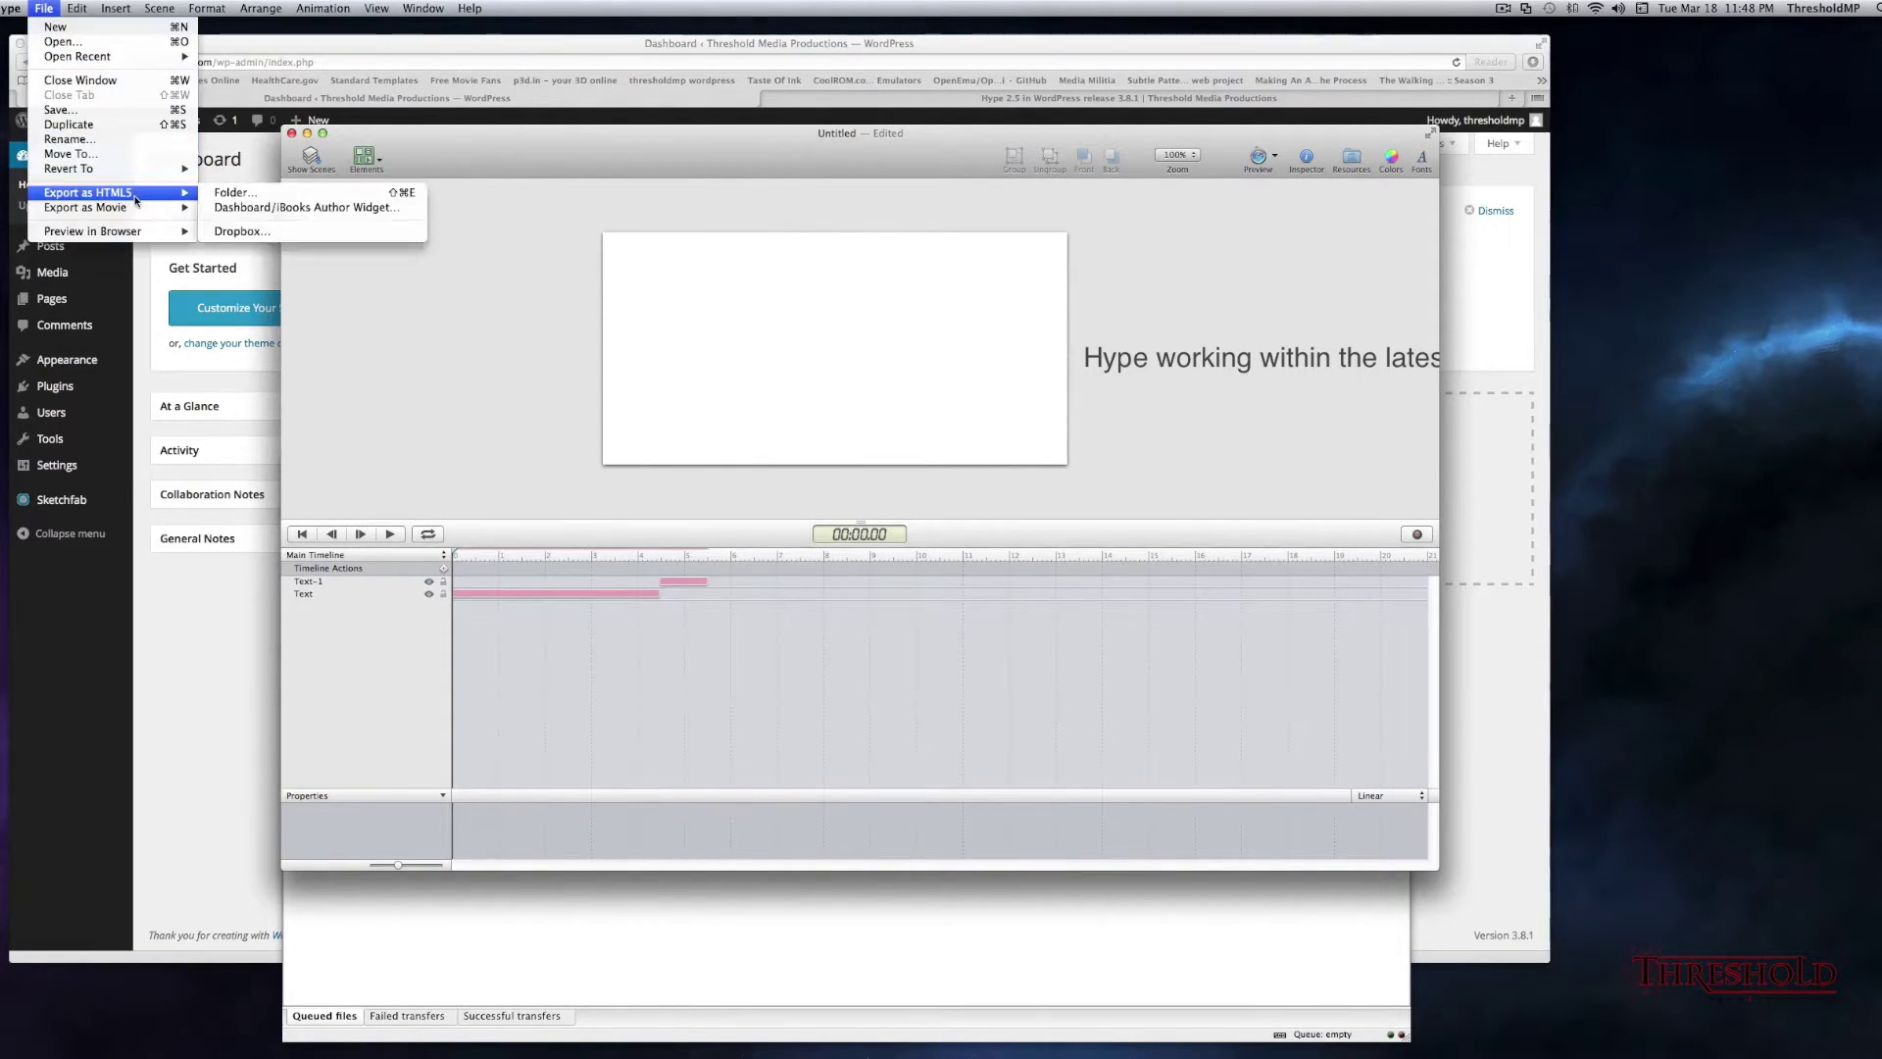
click(238, 193)
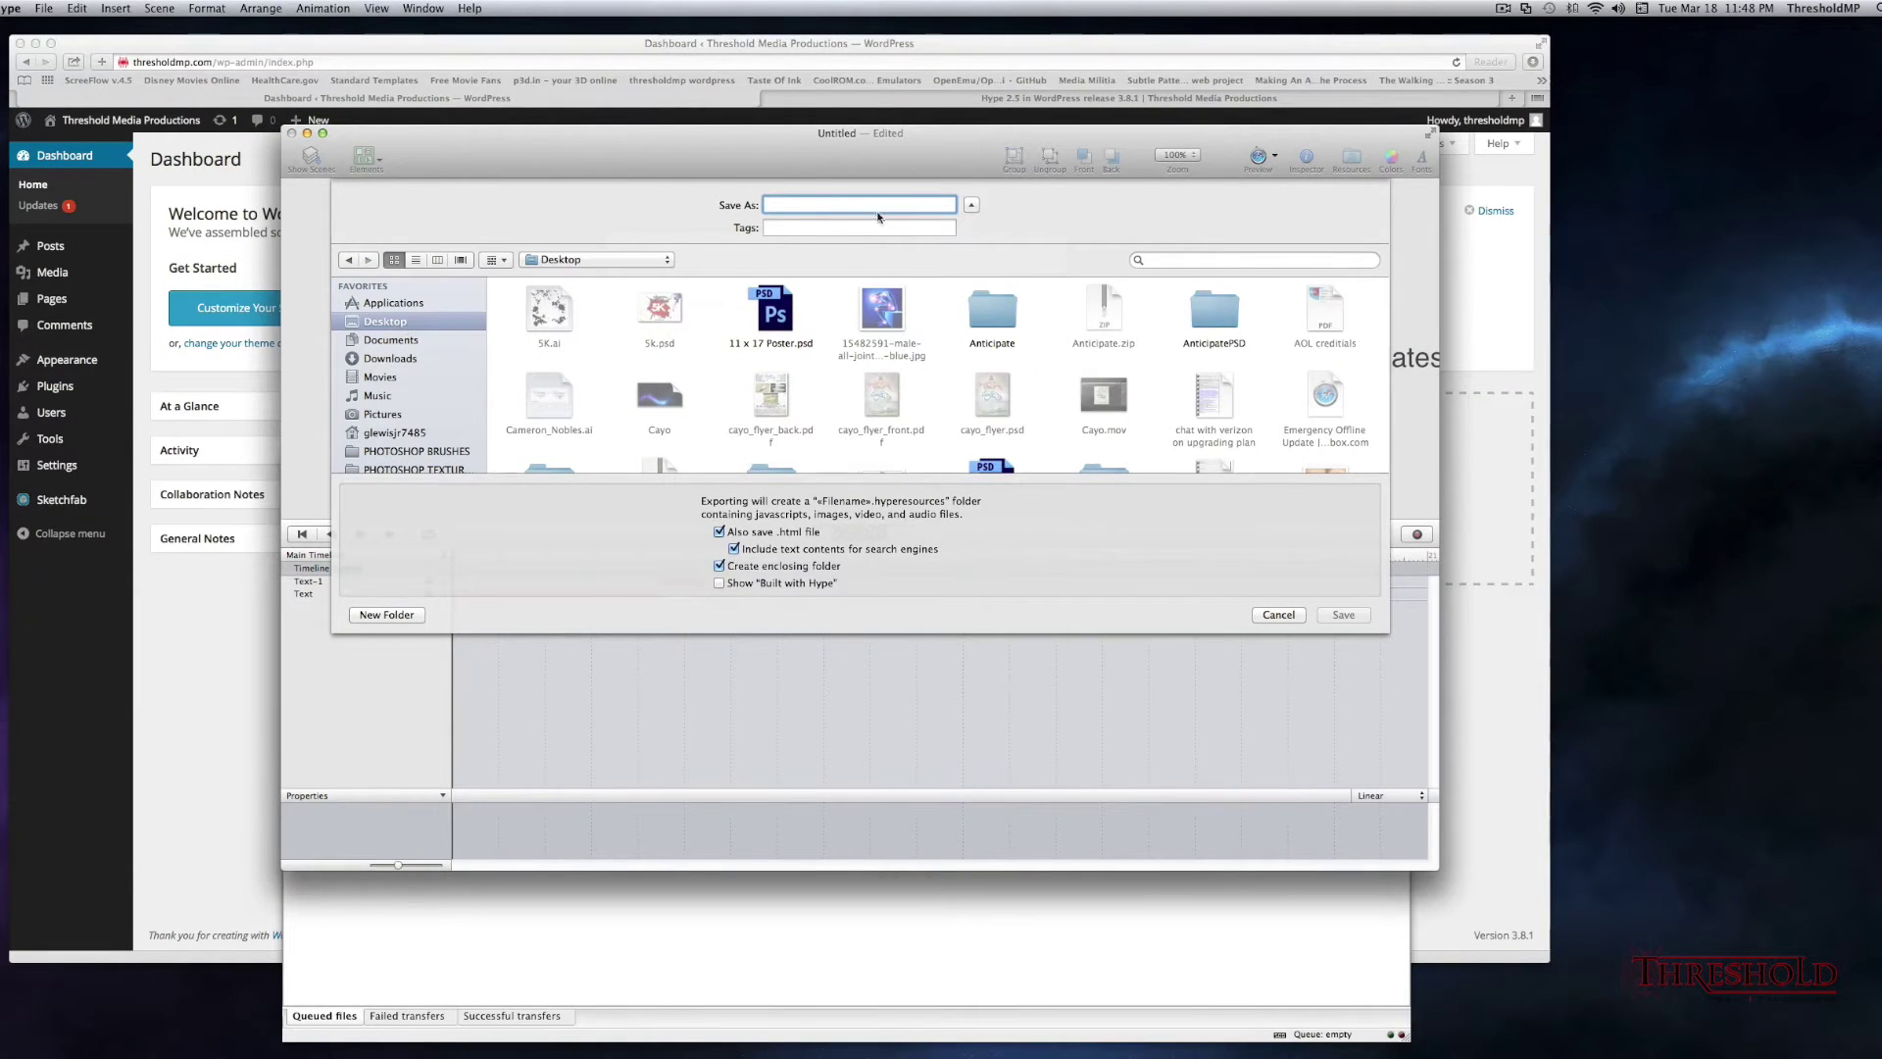
text(hype)
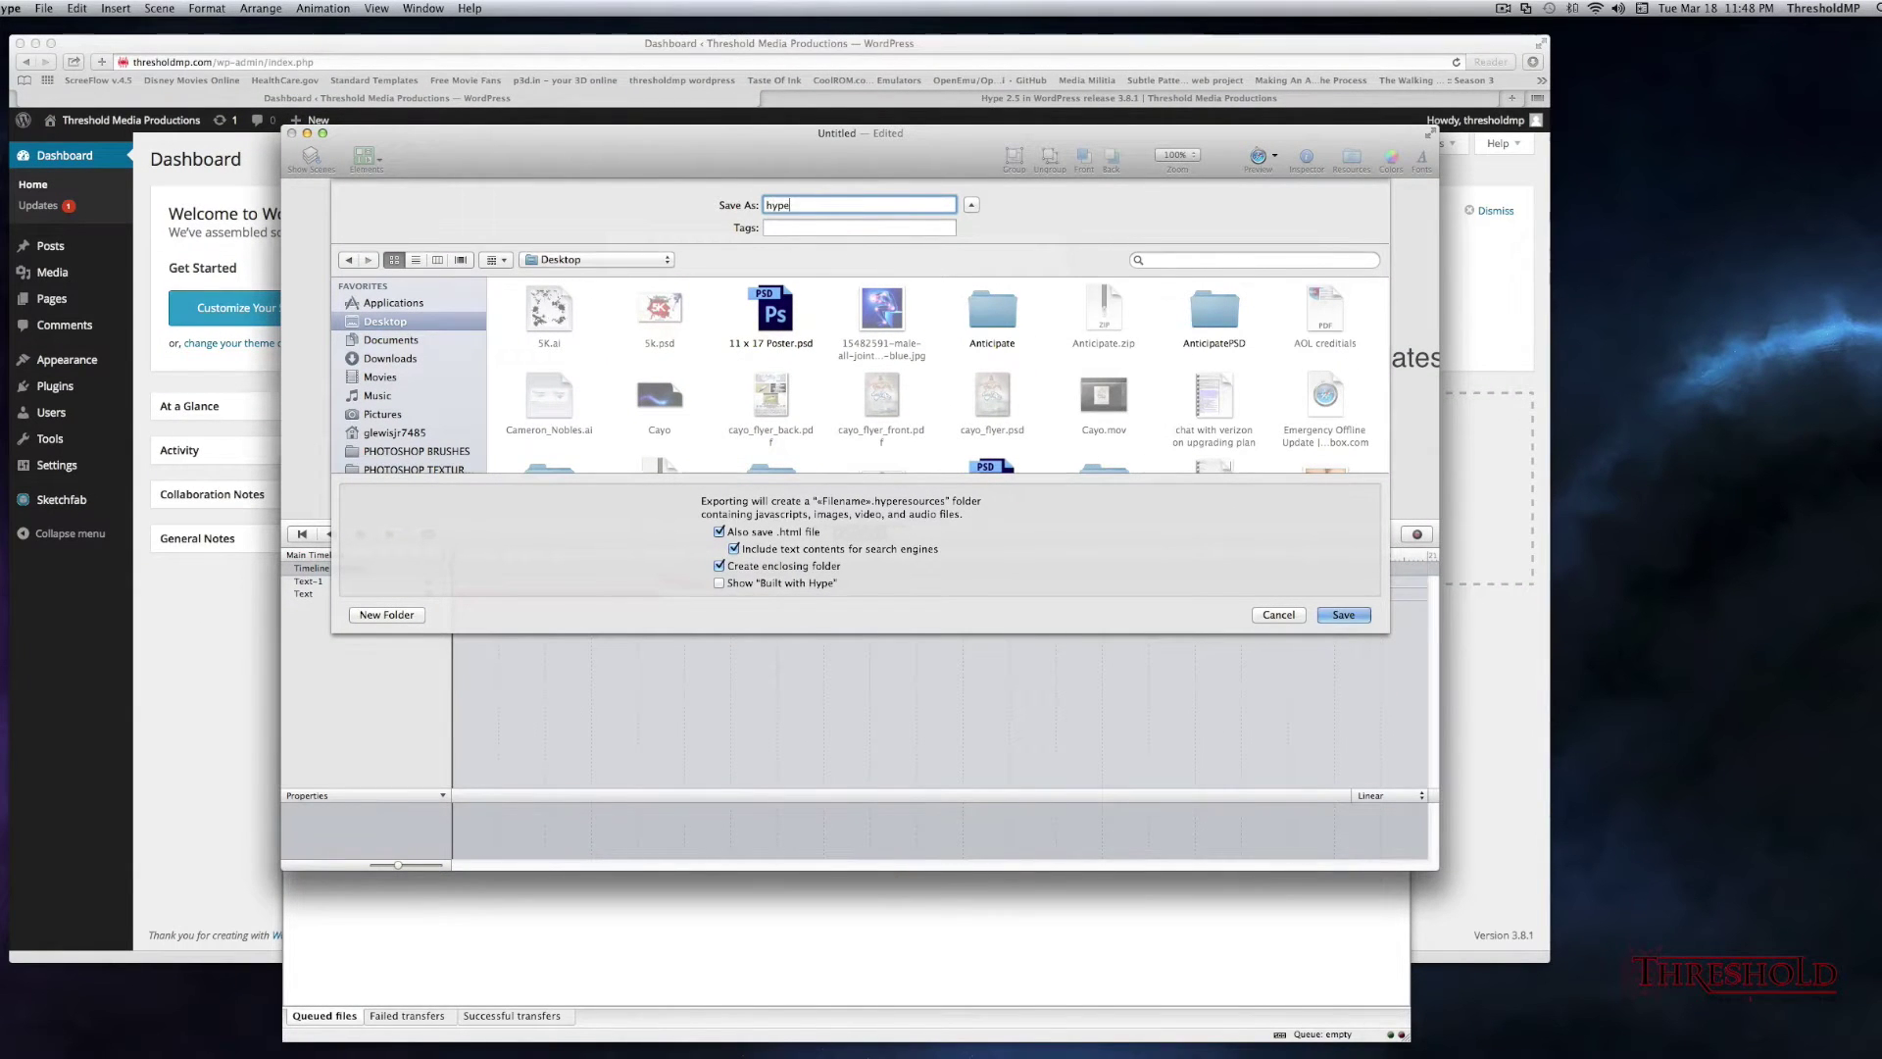
text(press)
click(1344, 614)
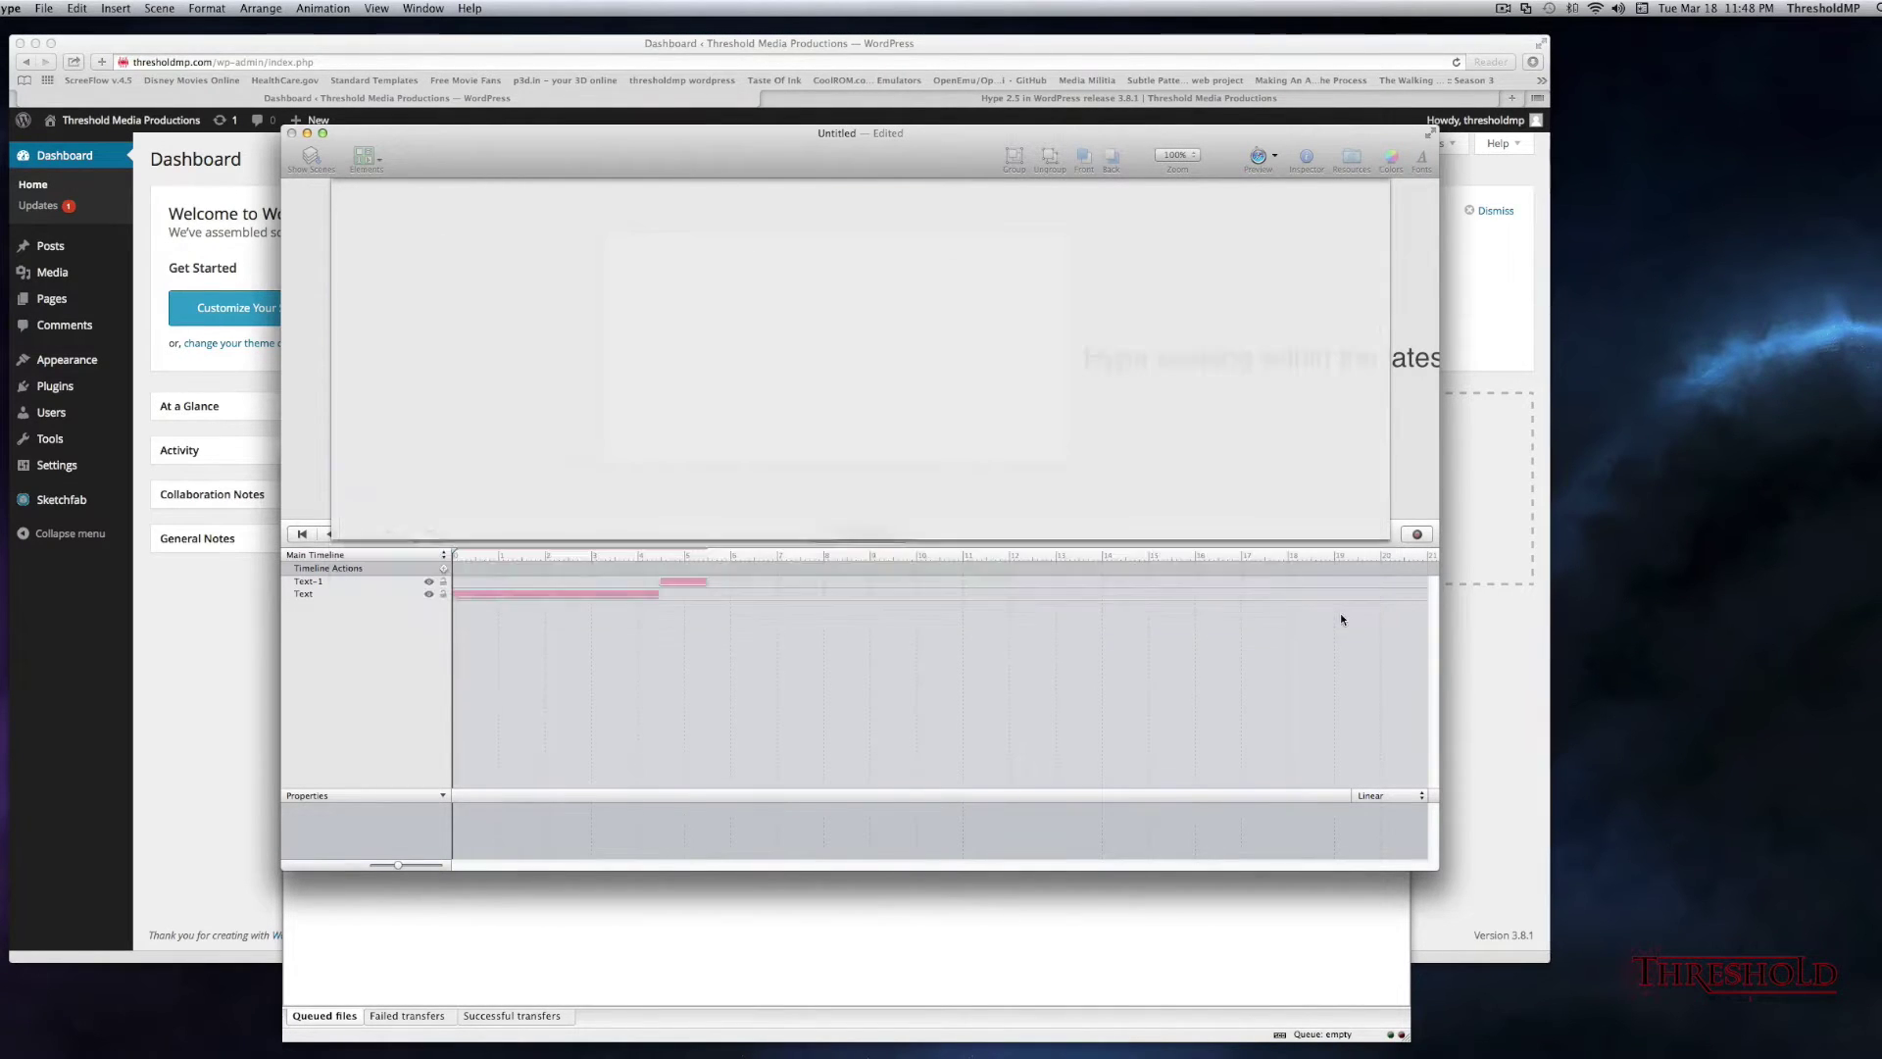
- Minimize Hype and connect FileZilla to the website's server from the recent servers list
click(306, 133)
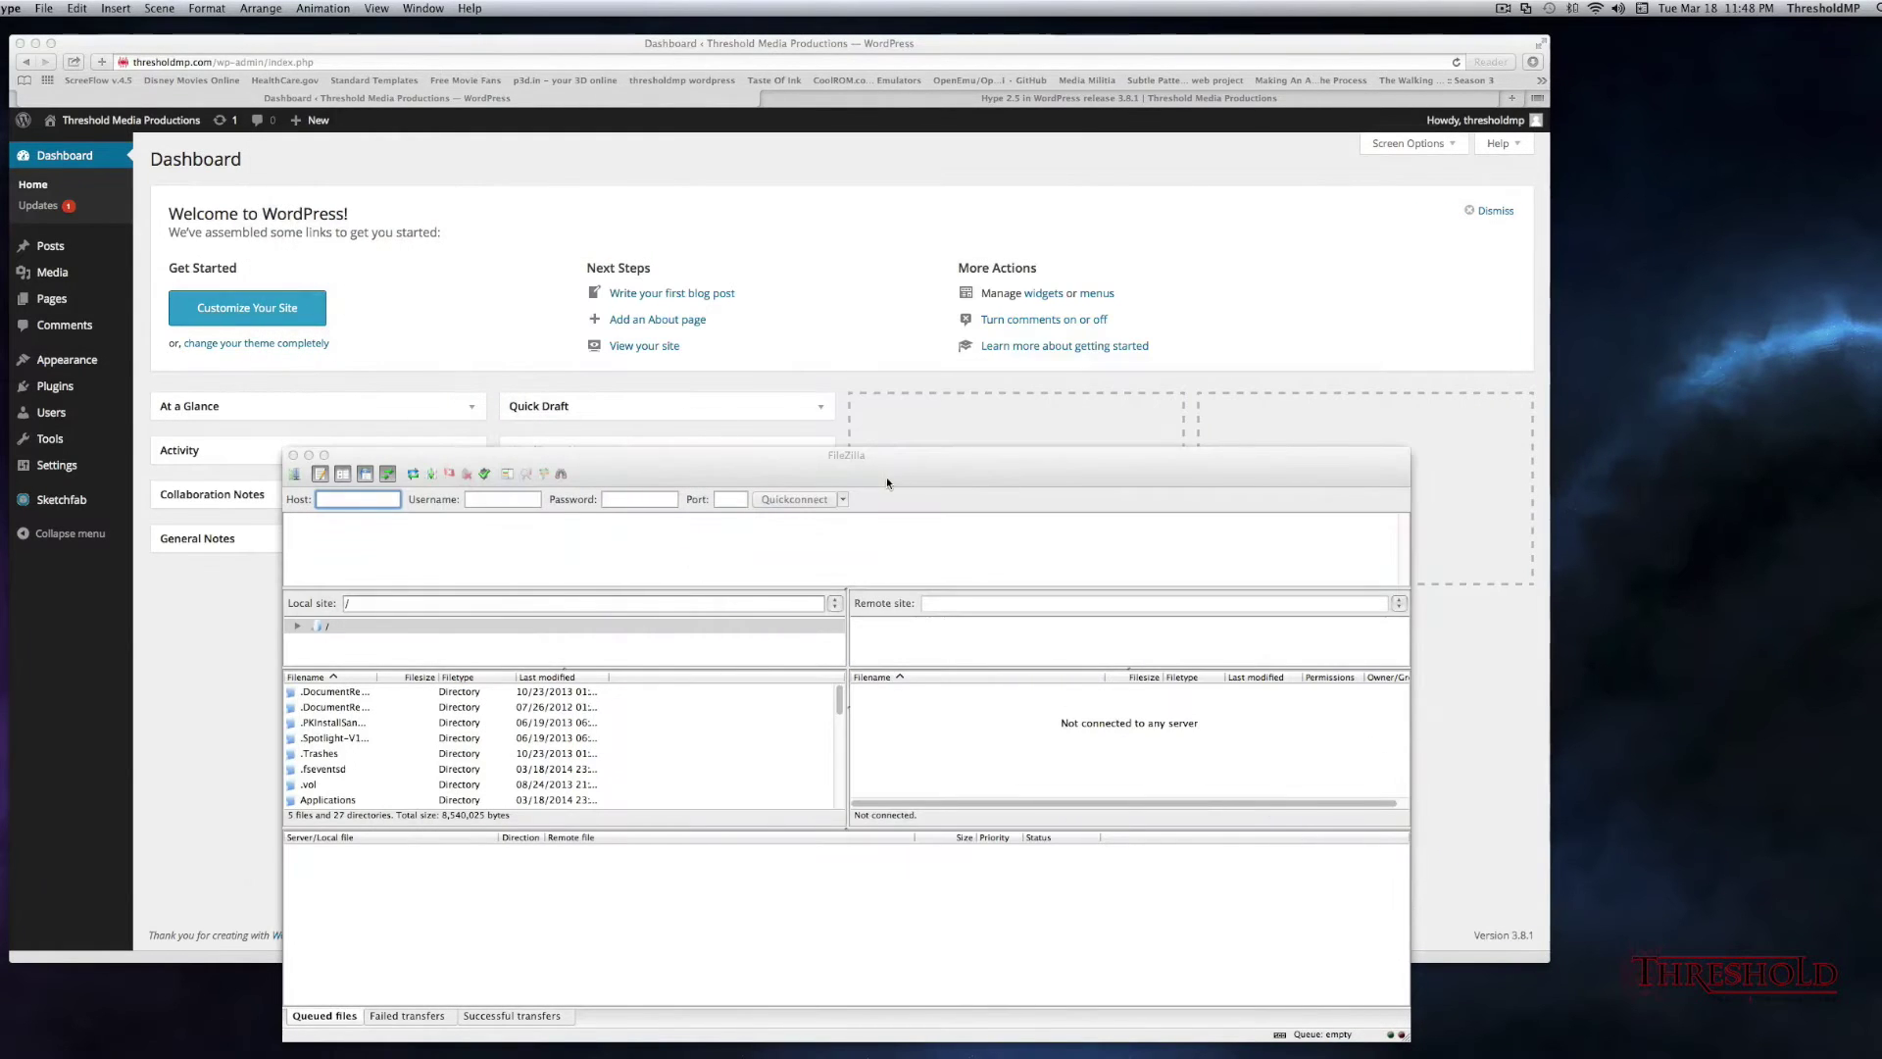
click(887, 479)
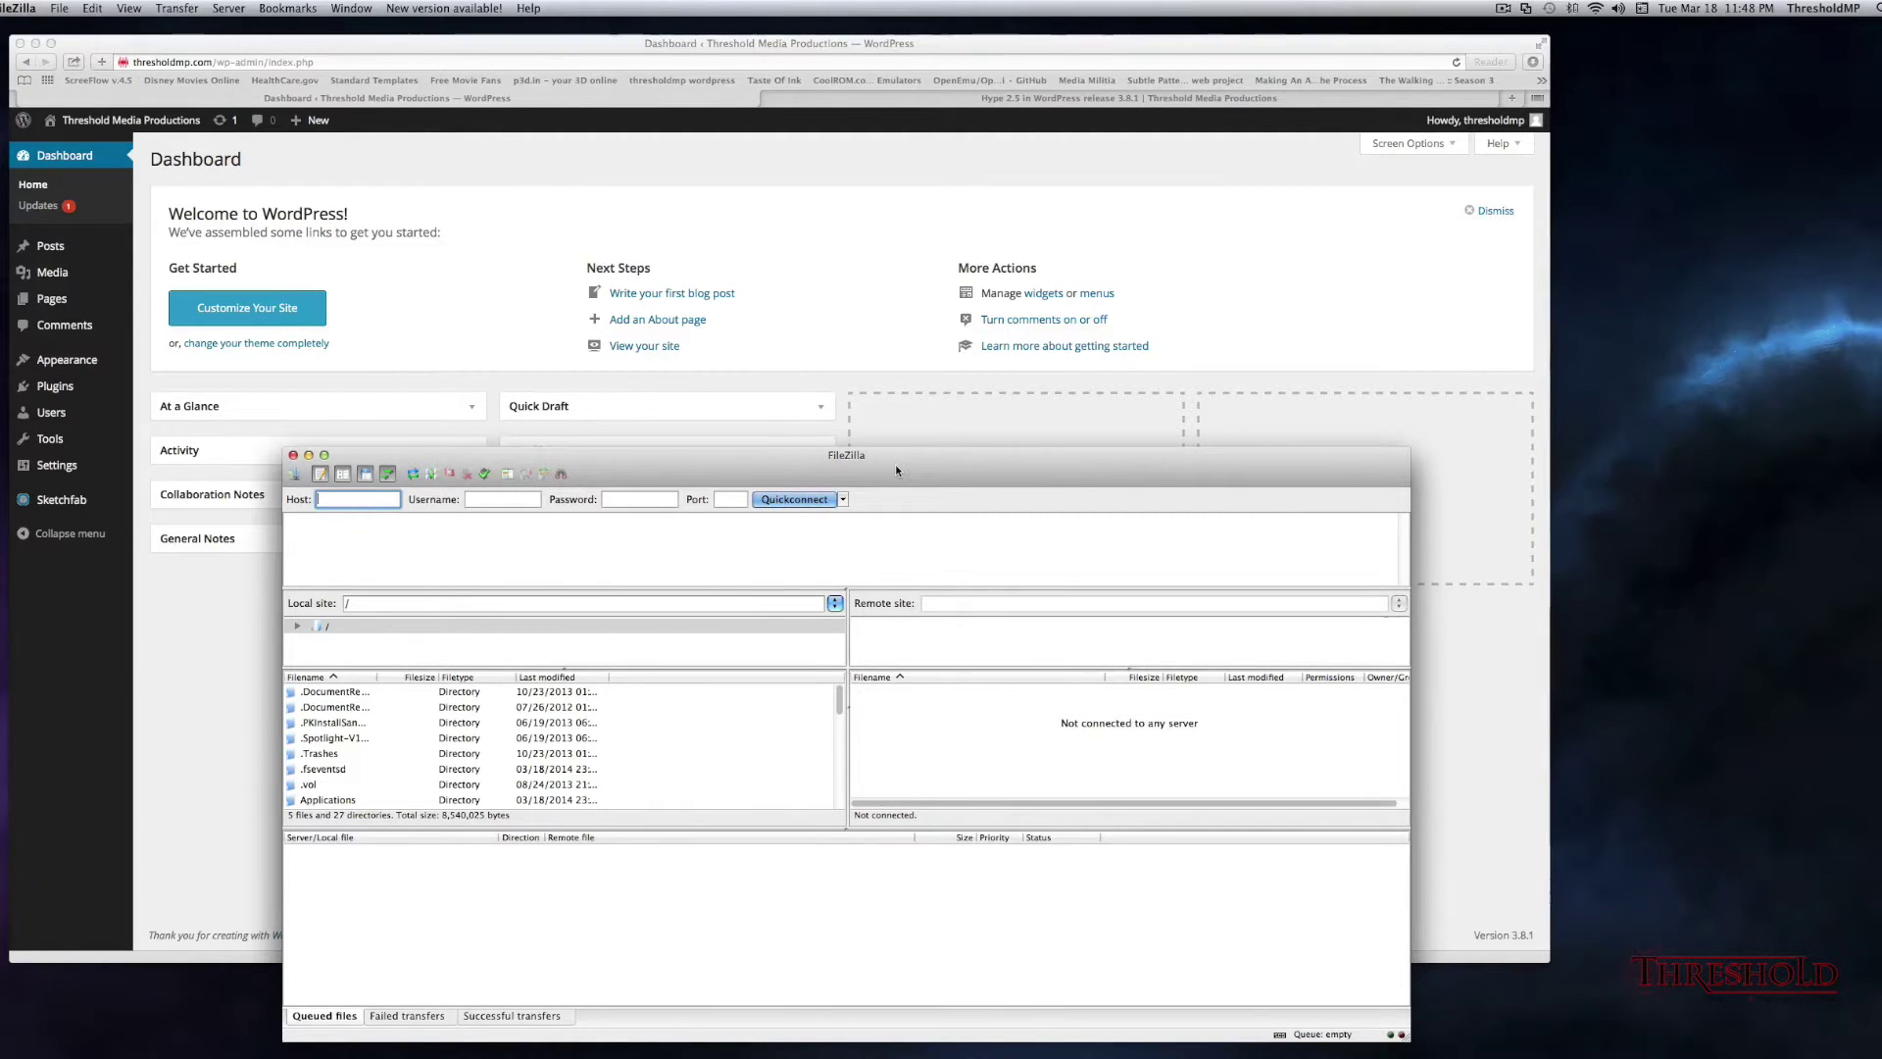
click(845, 501)
click(936, 588)
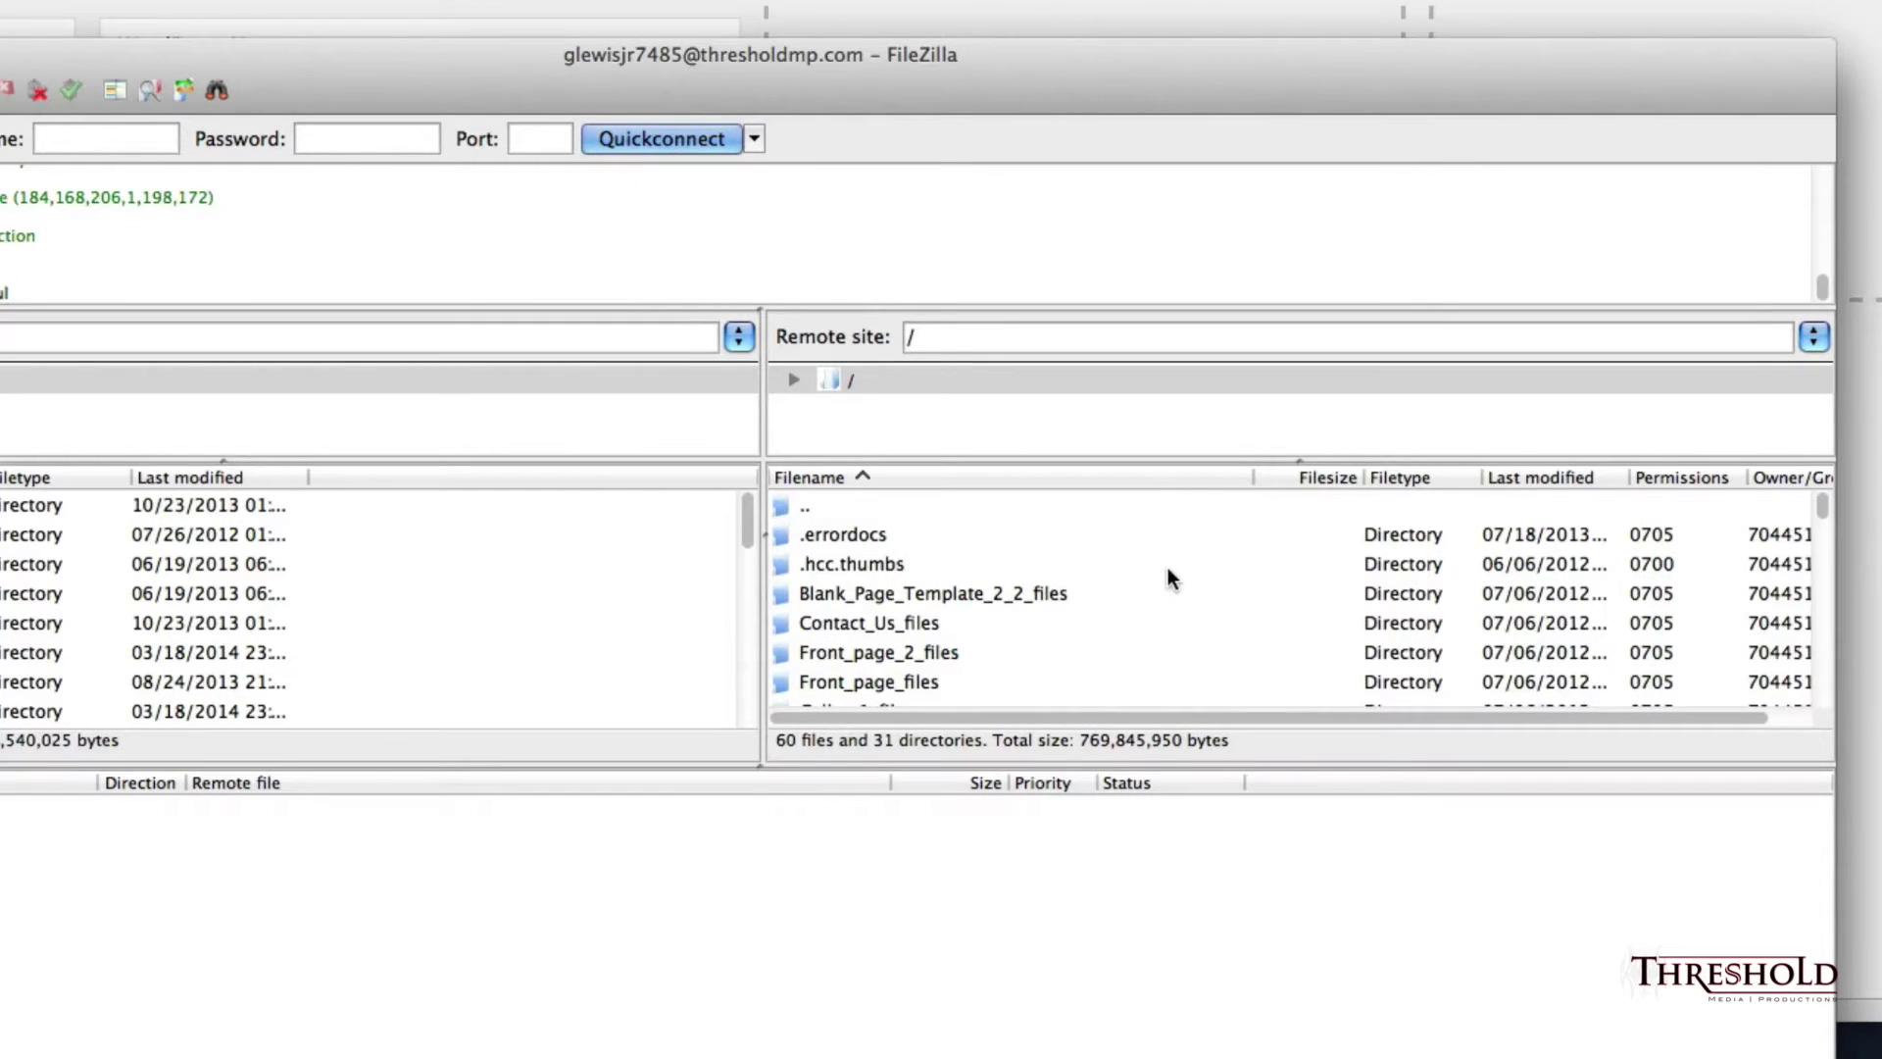
- Browse to /wp-content/hype on the server and show the Desktop in a Finder window
scroll(1167, 568, down, 5)
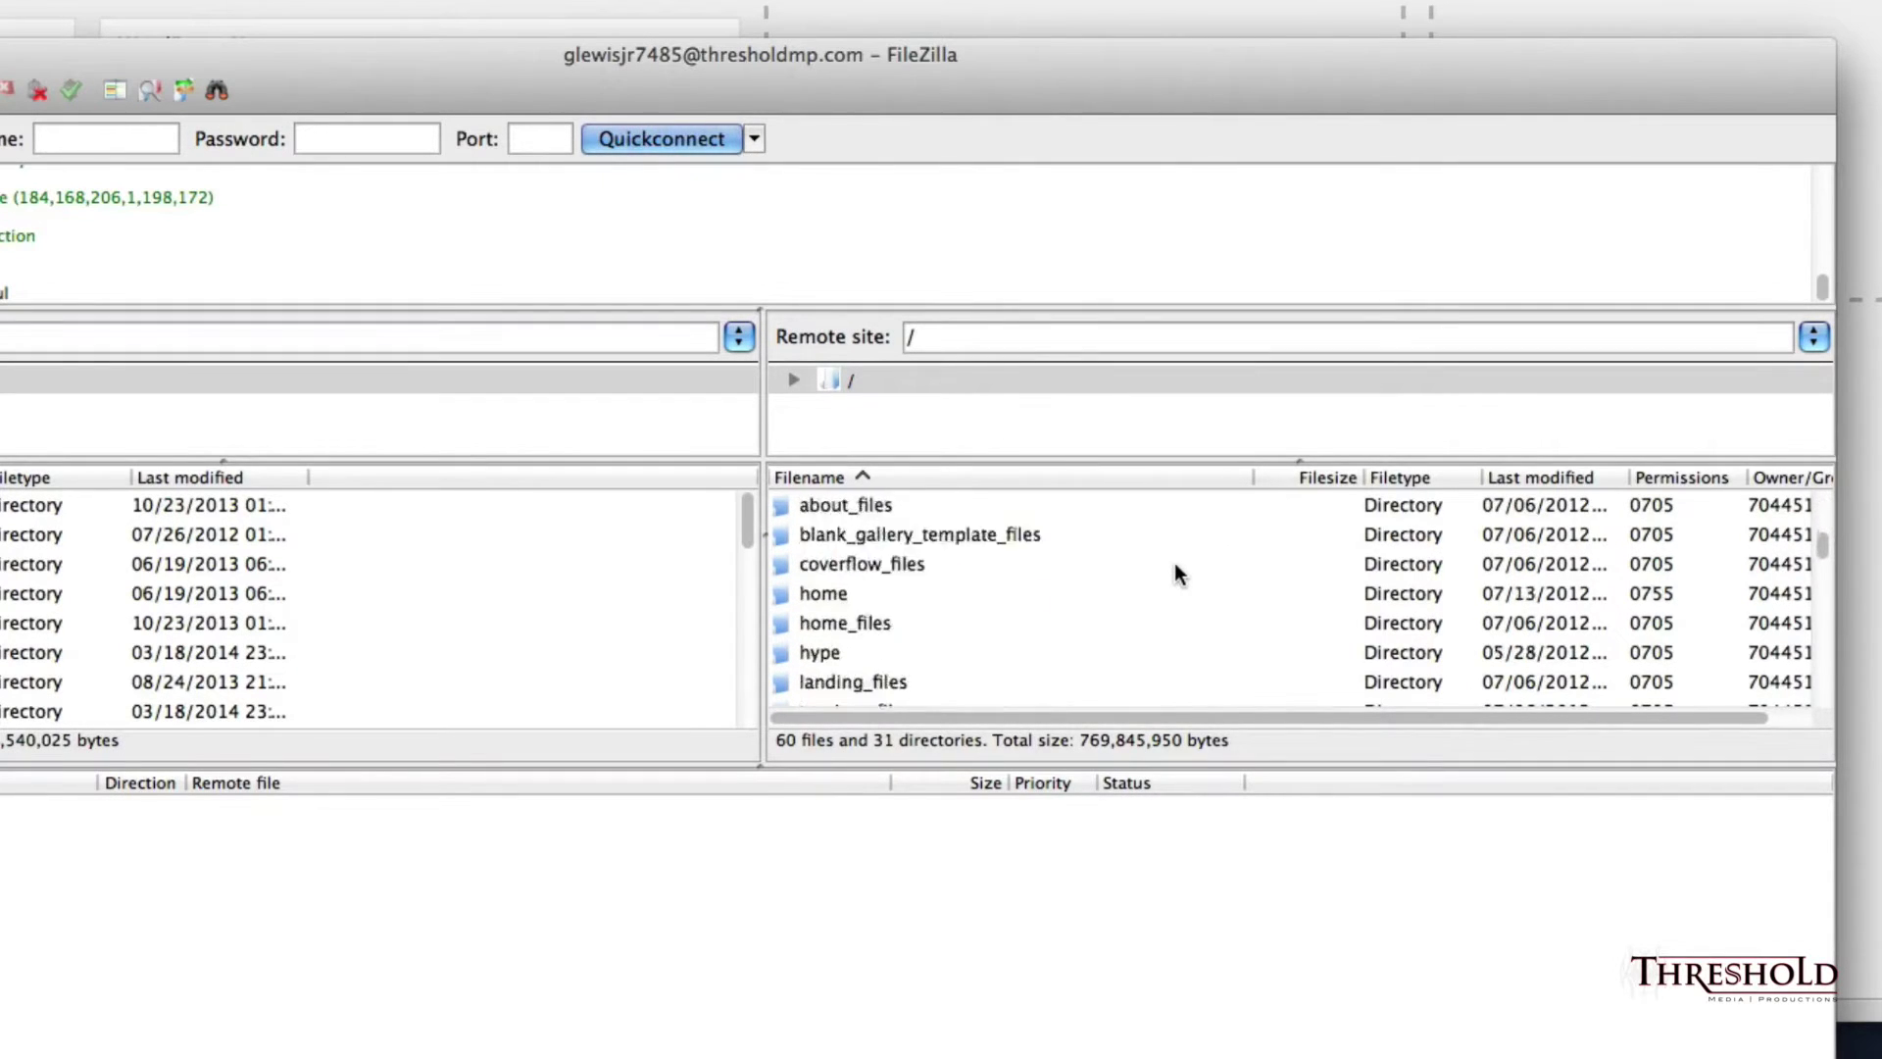
scroll(1175, 562, down, 5)
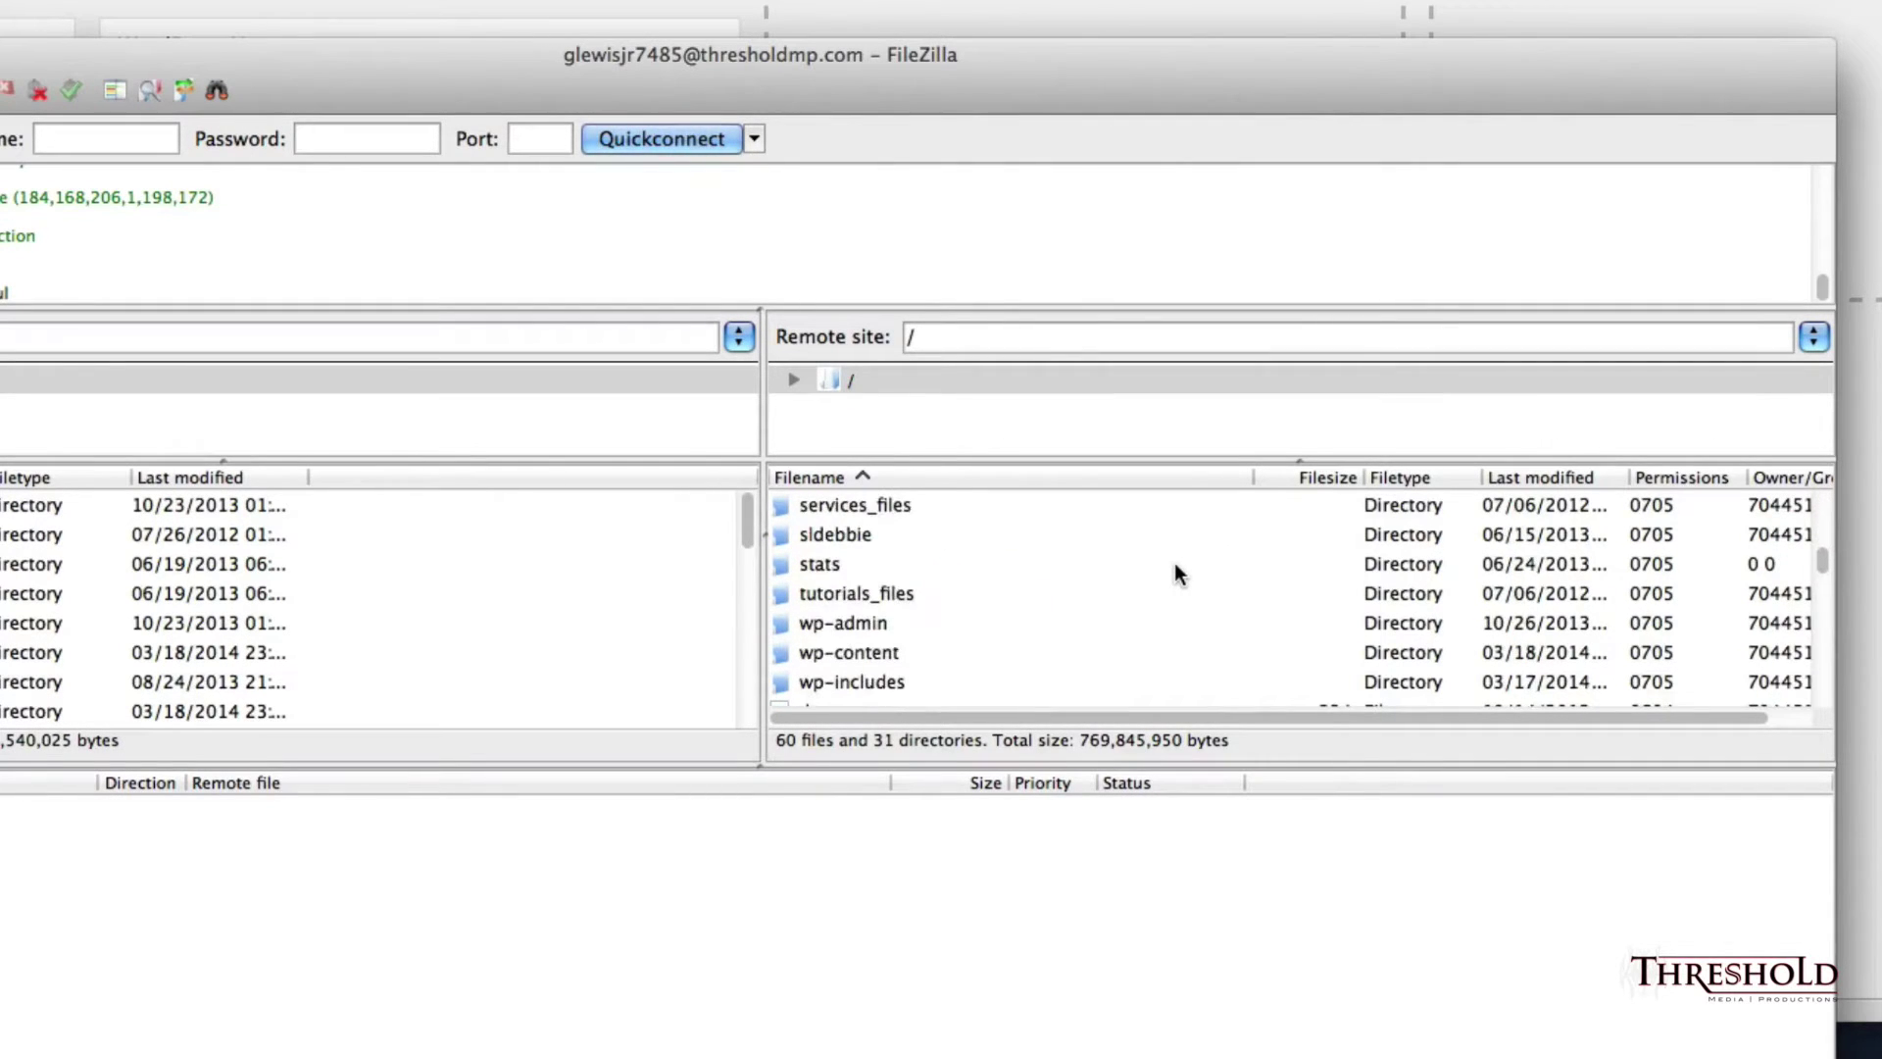
double_click(868, 653)
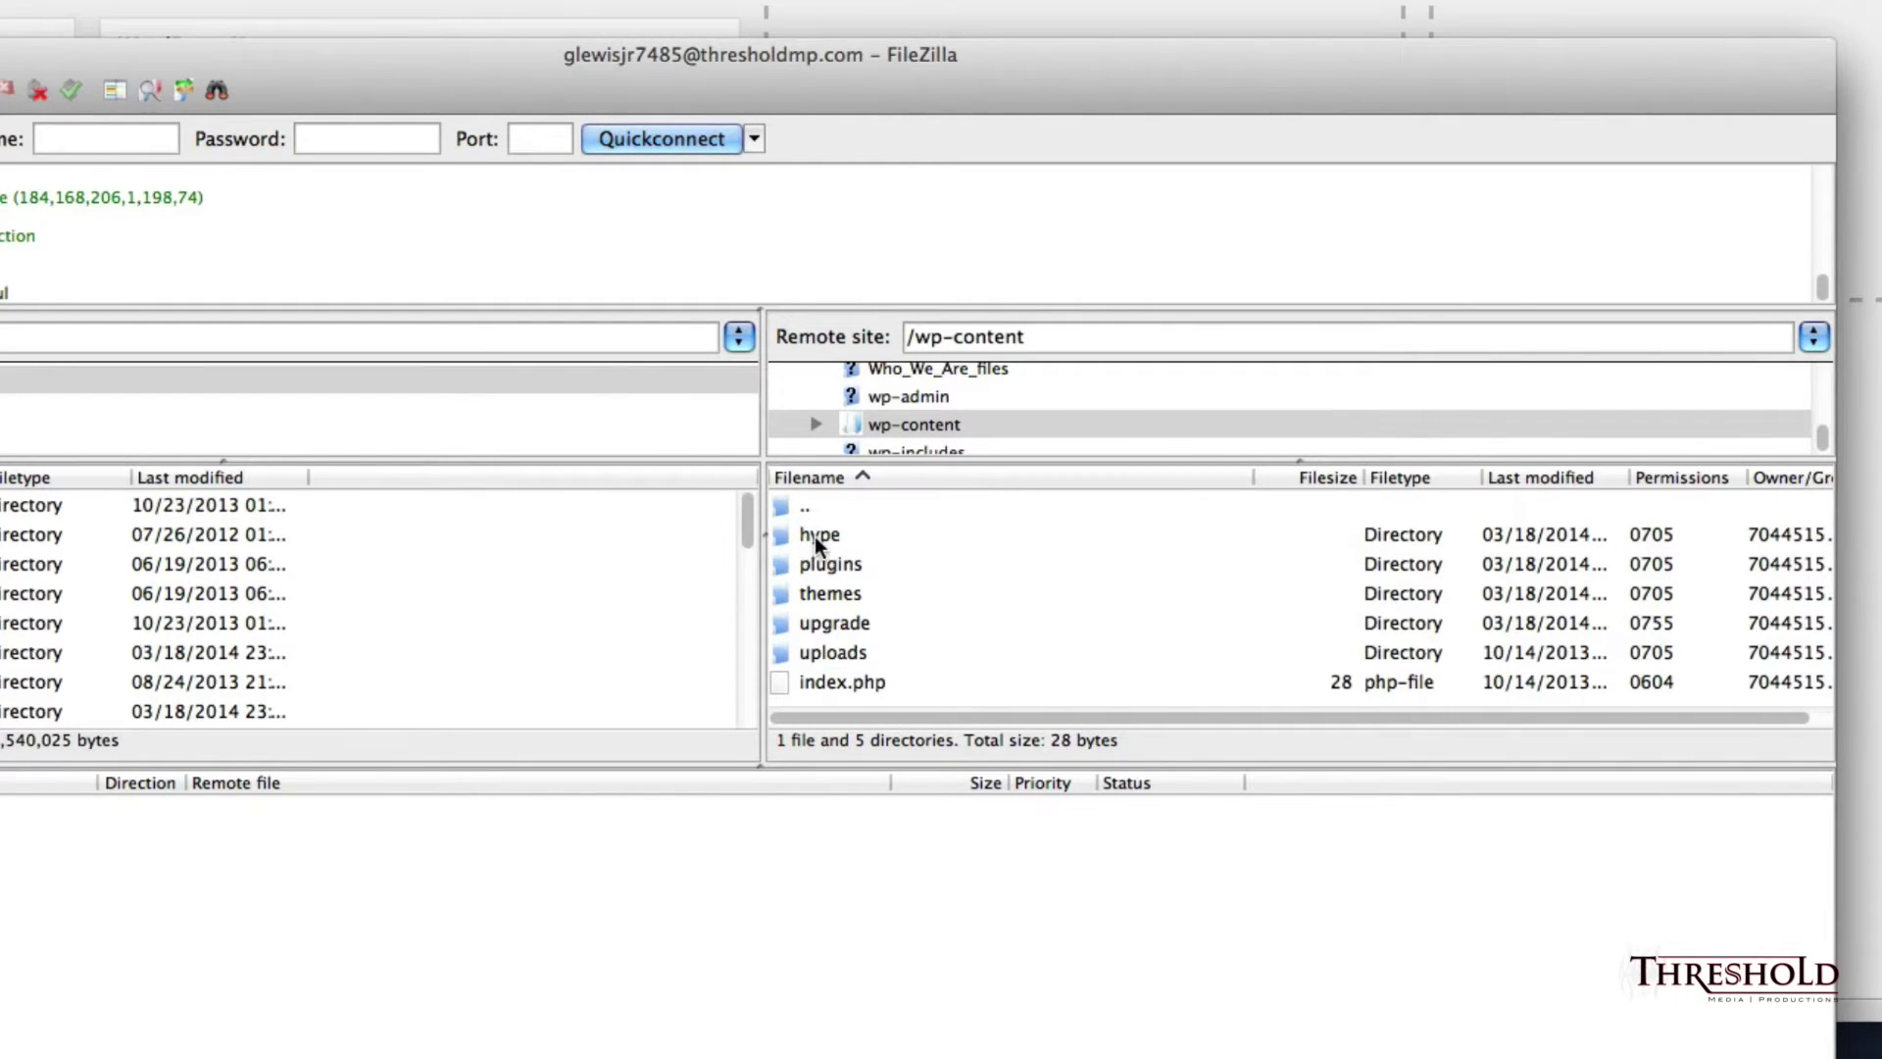
double_click(814, 537)
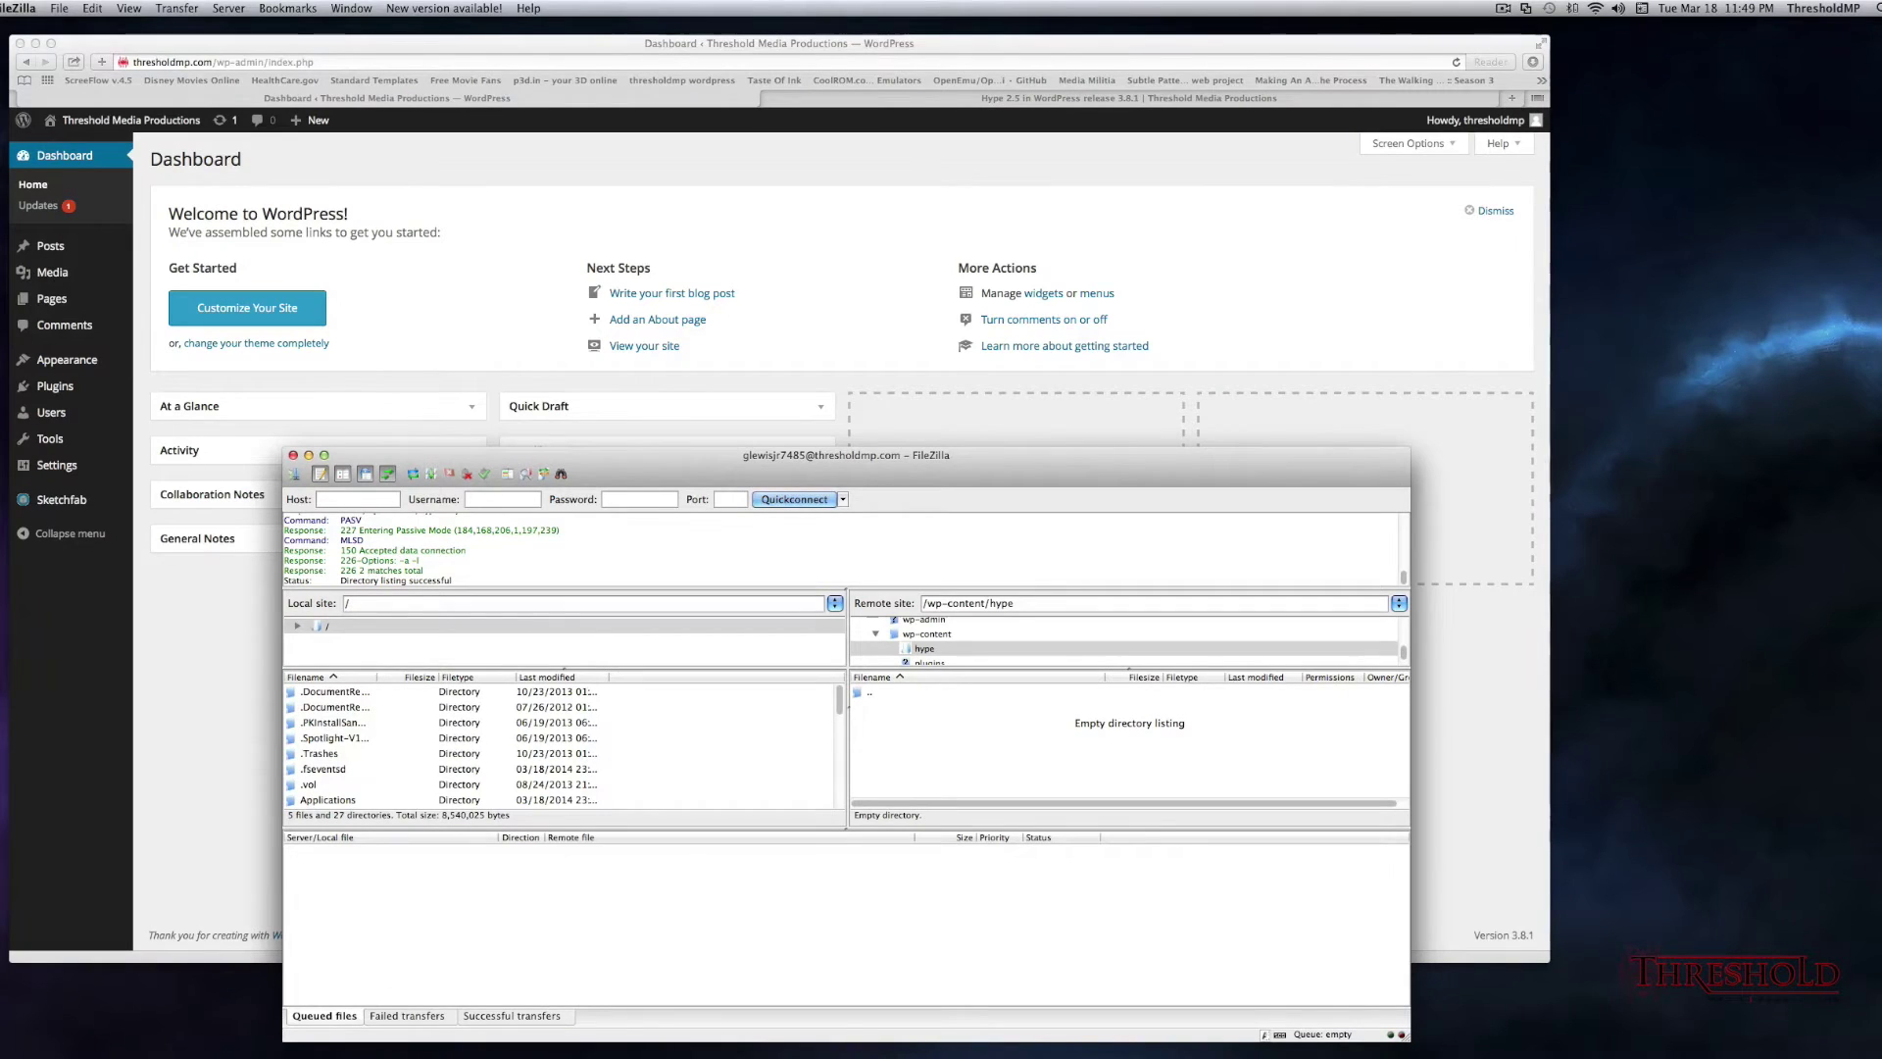
click(194, 1053)
click(824, 503)
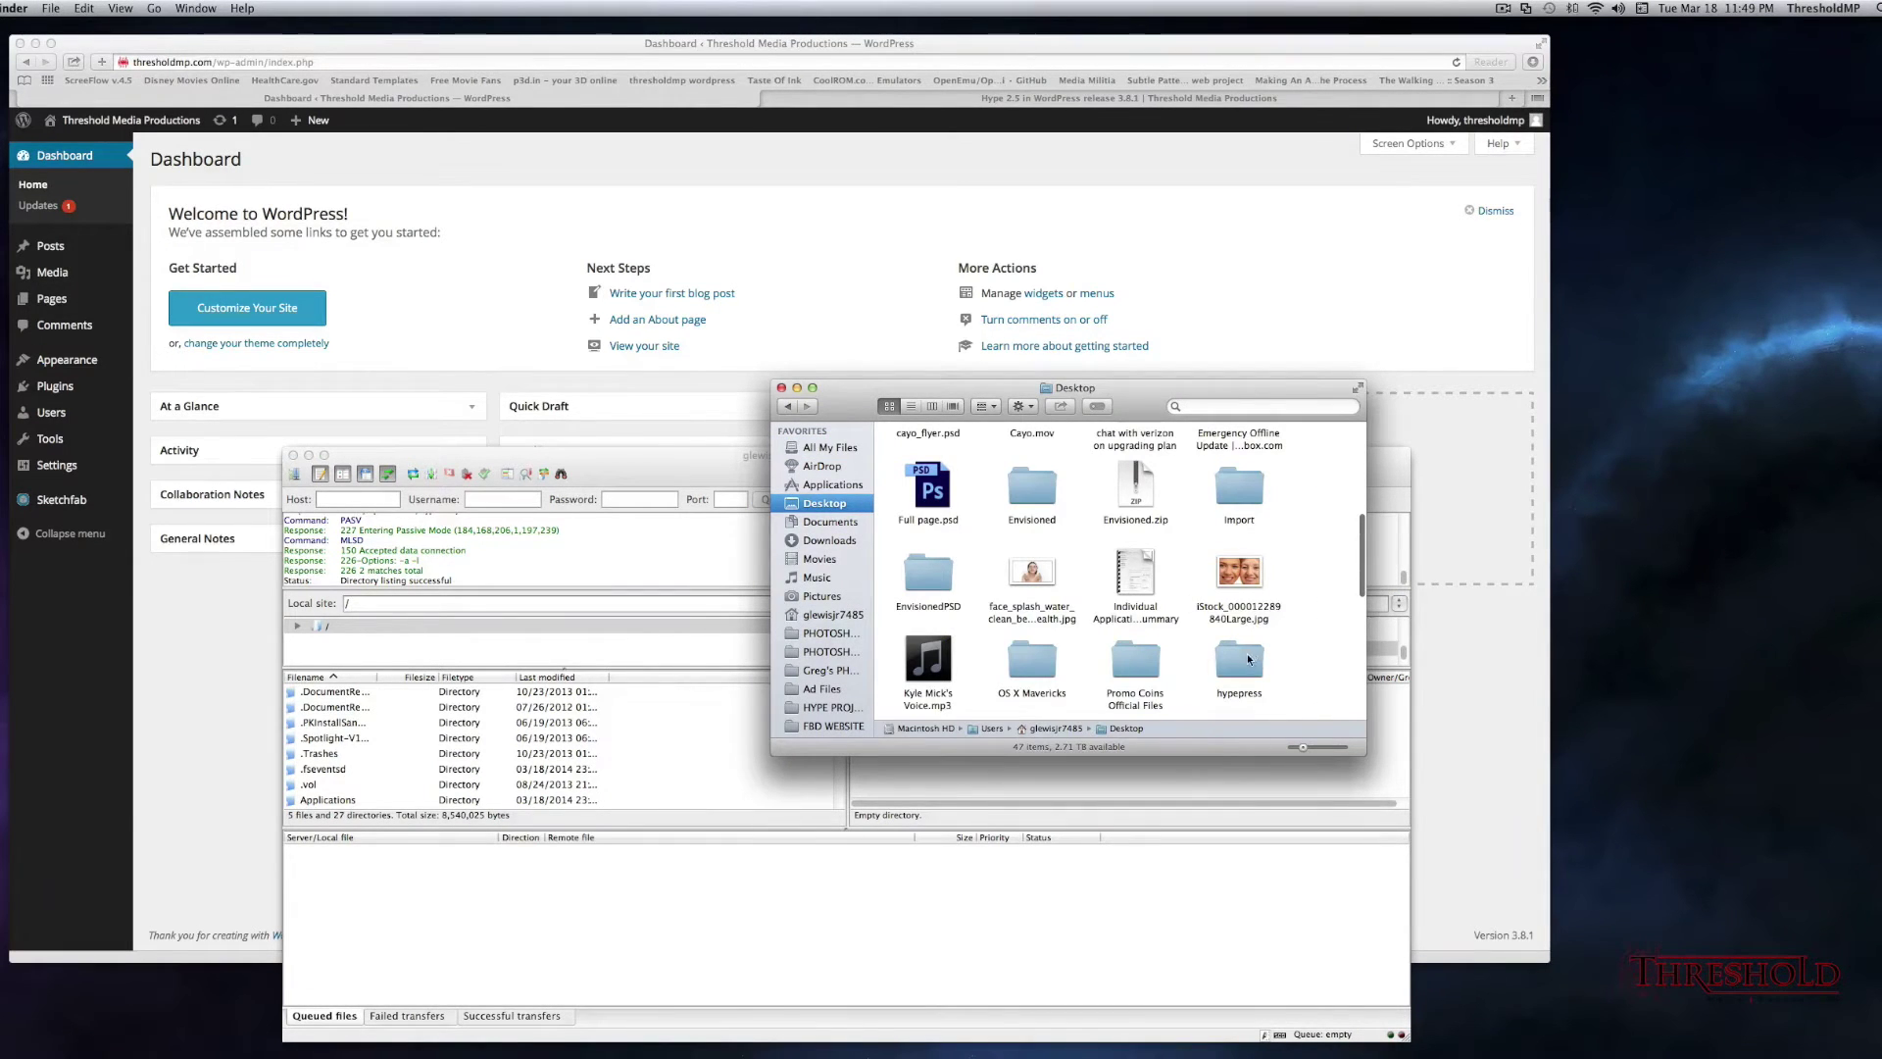
- Upload the local hypepress folder into the server's /wp-content/hype folder
click(1247, 653)
drag(1121, 423, 467, 501)
drag(585, 730, 1064, 749)
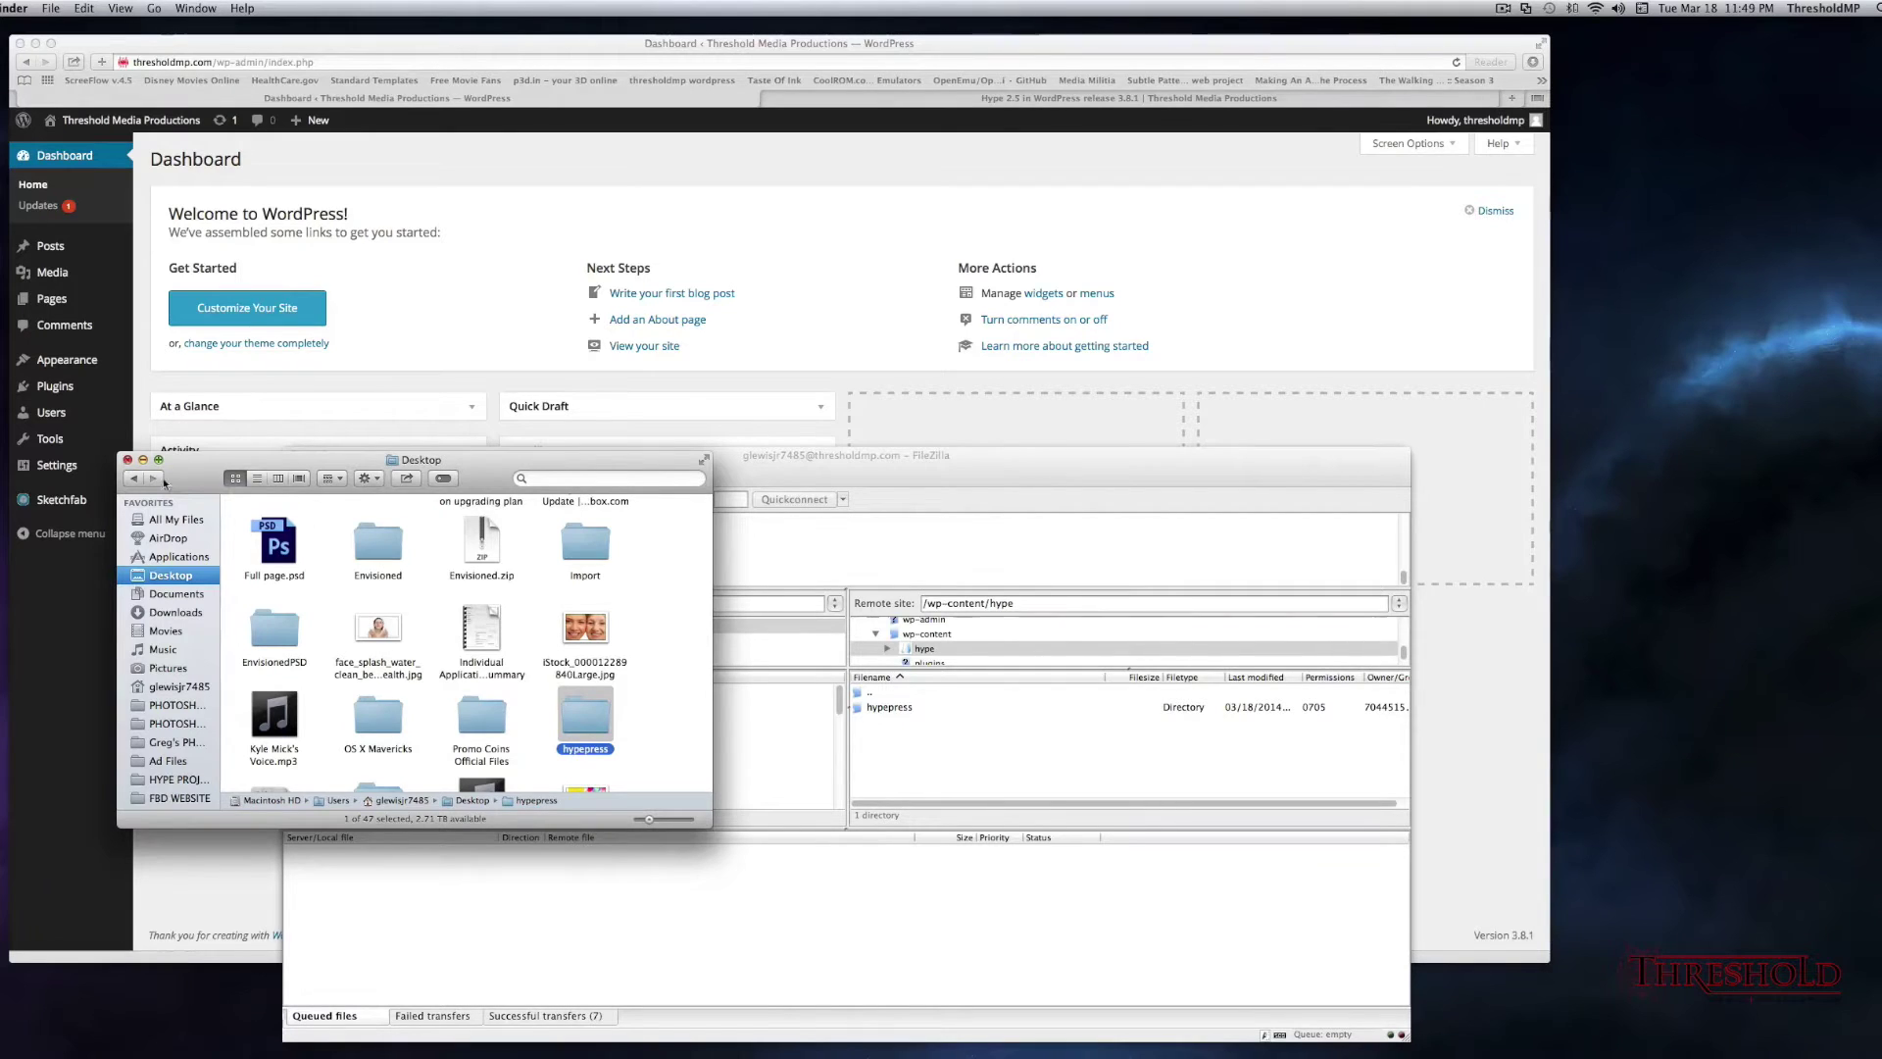
- Open hypepress.html from the local hypepress folder in TextEdit
double_click(586, 715)
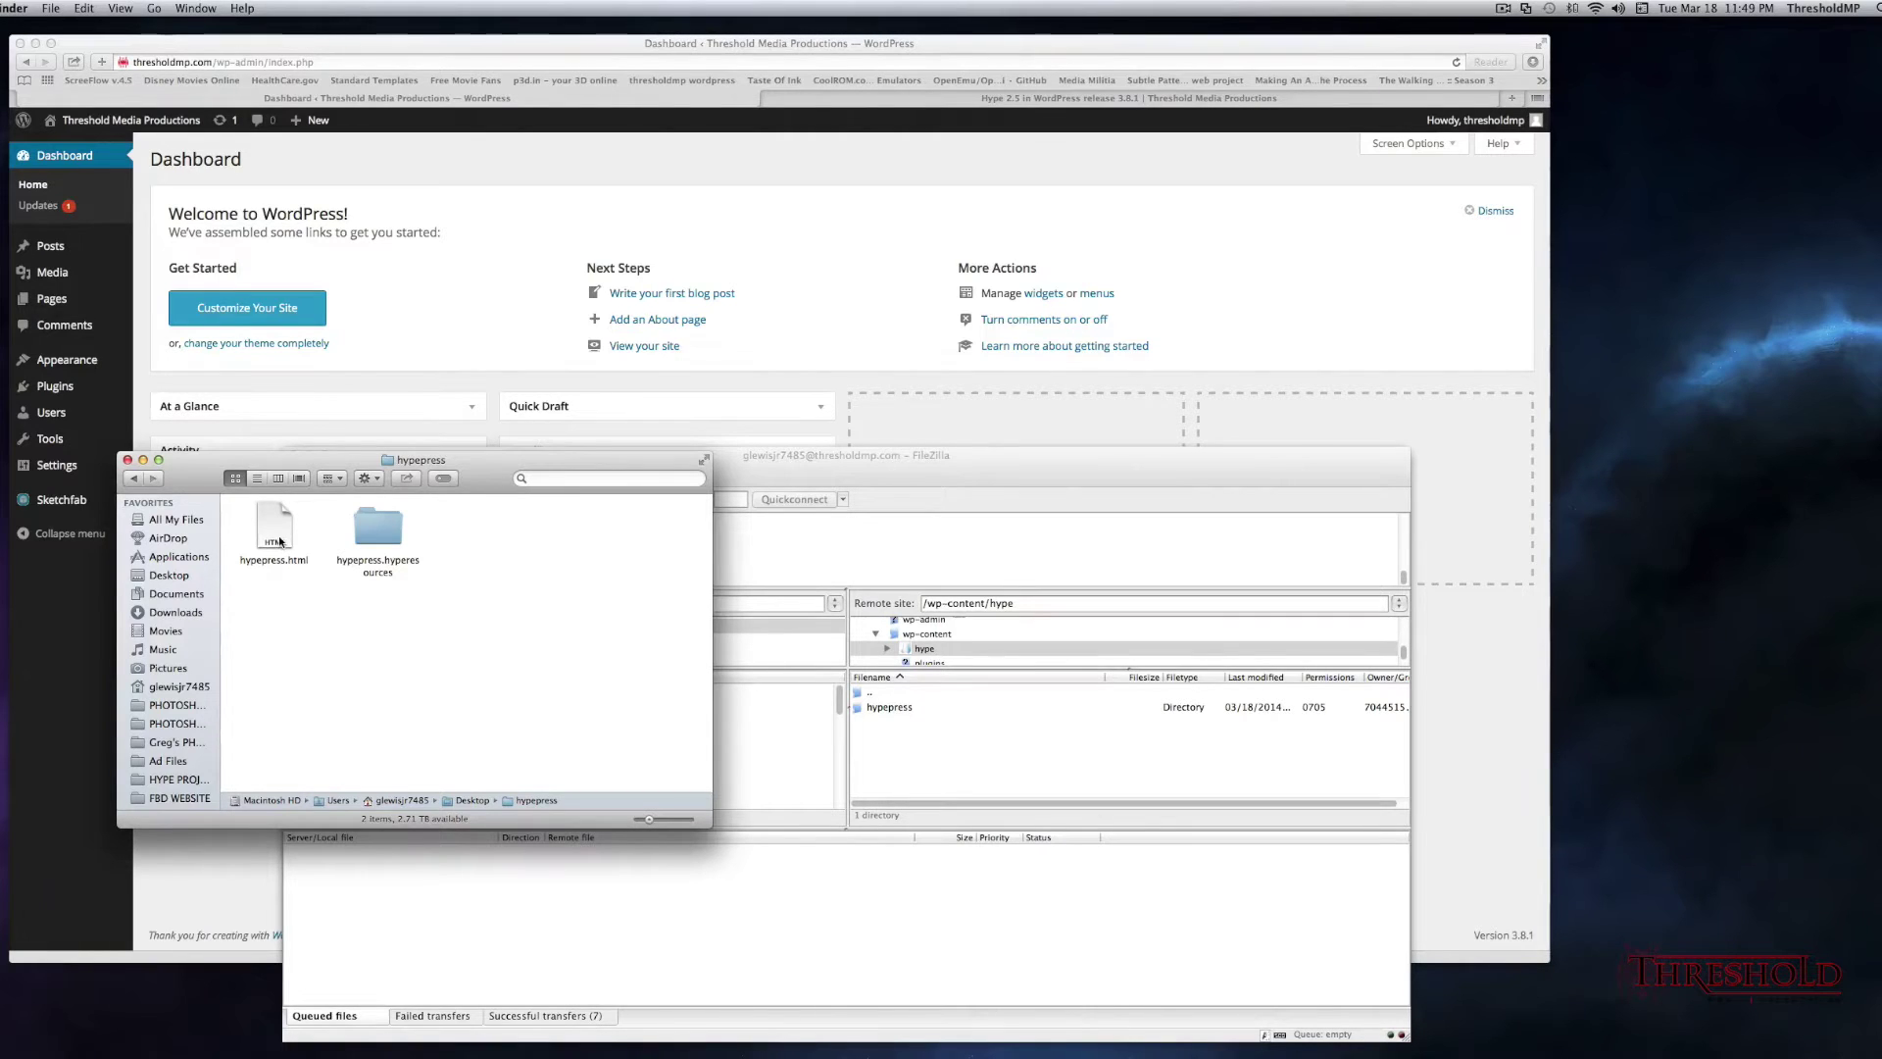
right_click(279, 540)
mouse_move(451, 559)
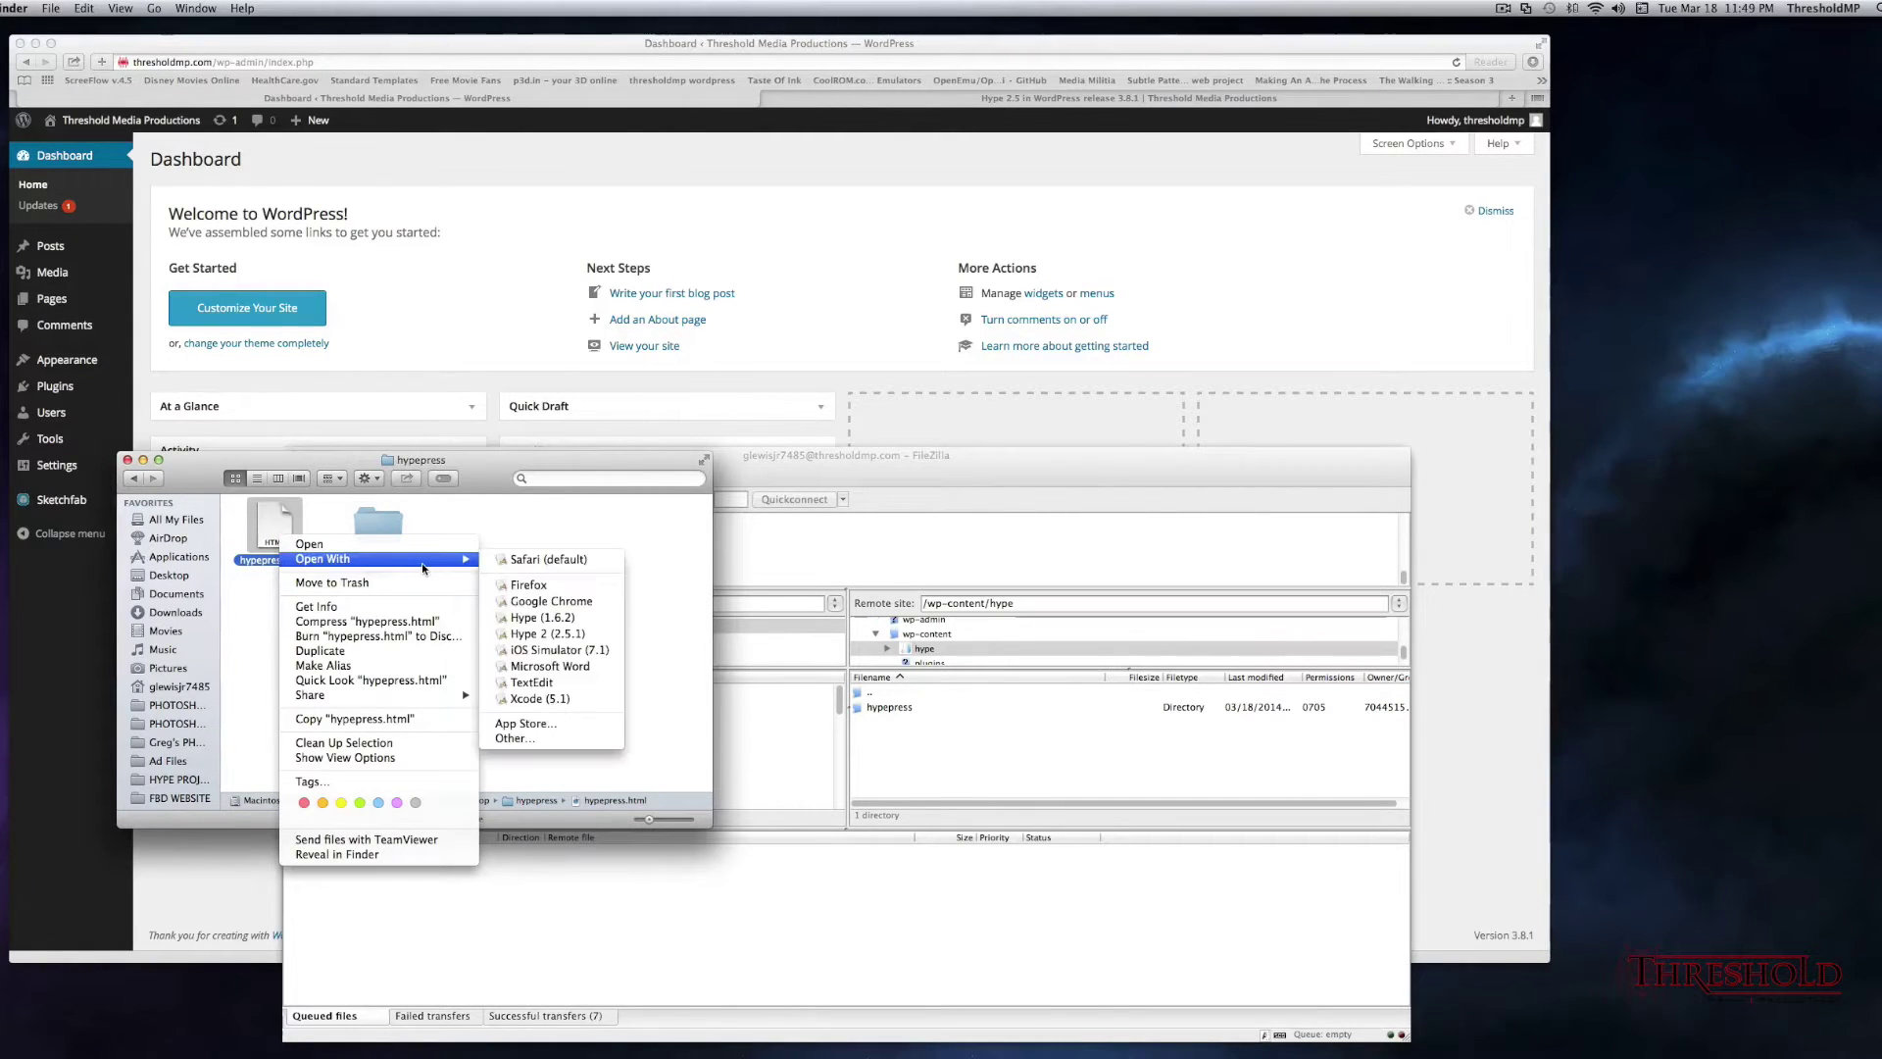
click(569, 682)
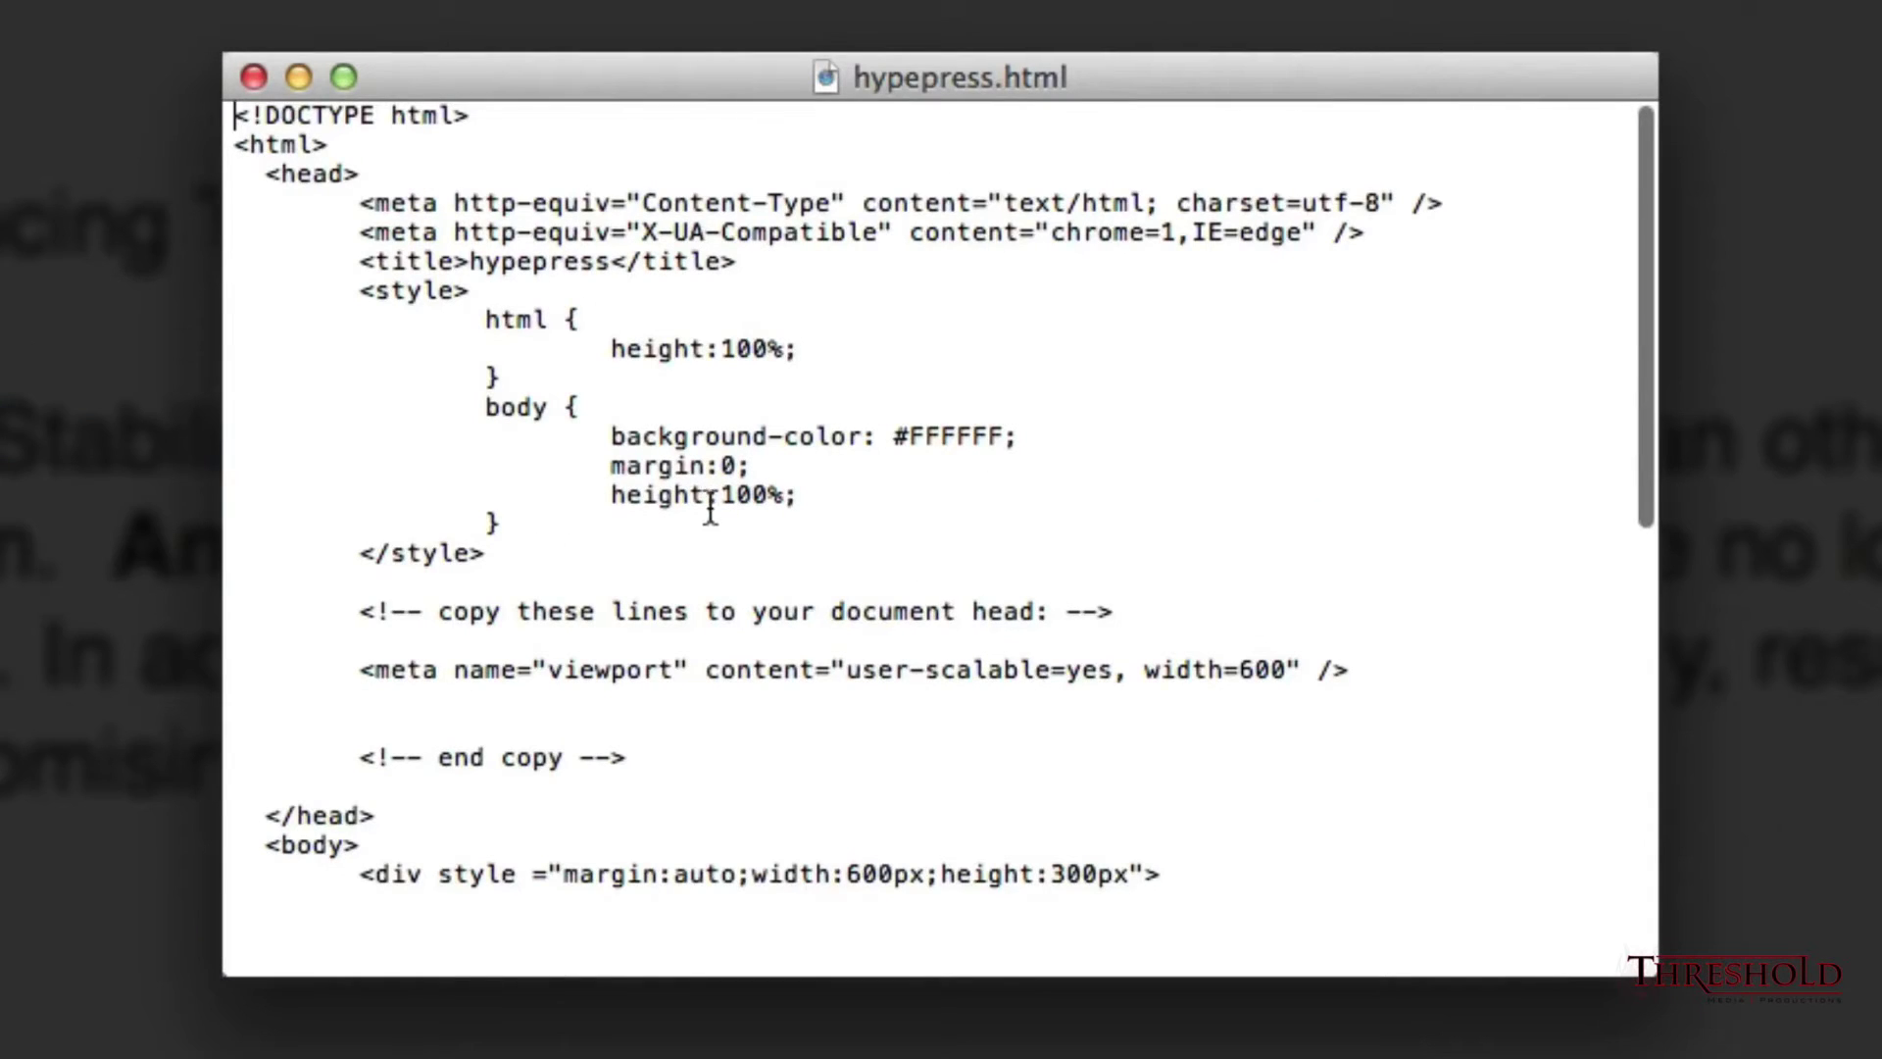
- Copy the hypepress container div and script lines from hypepress.html
scroll(711, 509, down, 10)
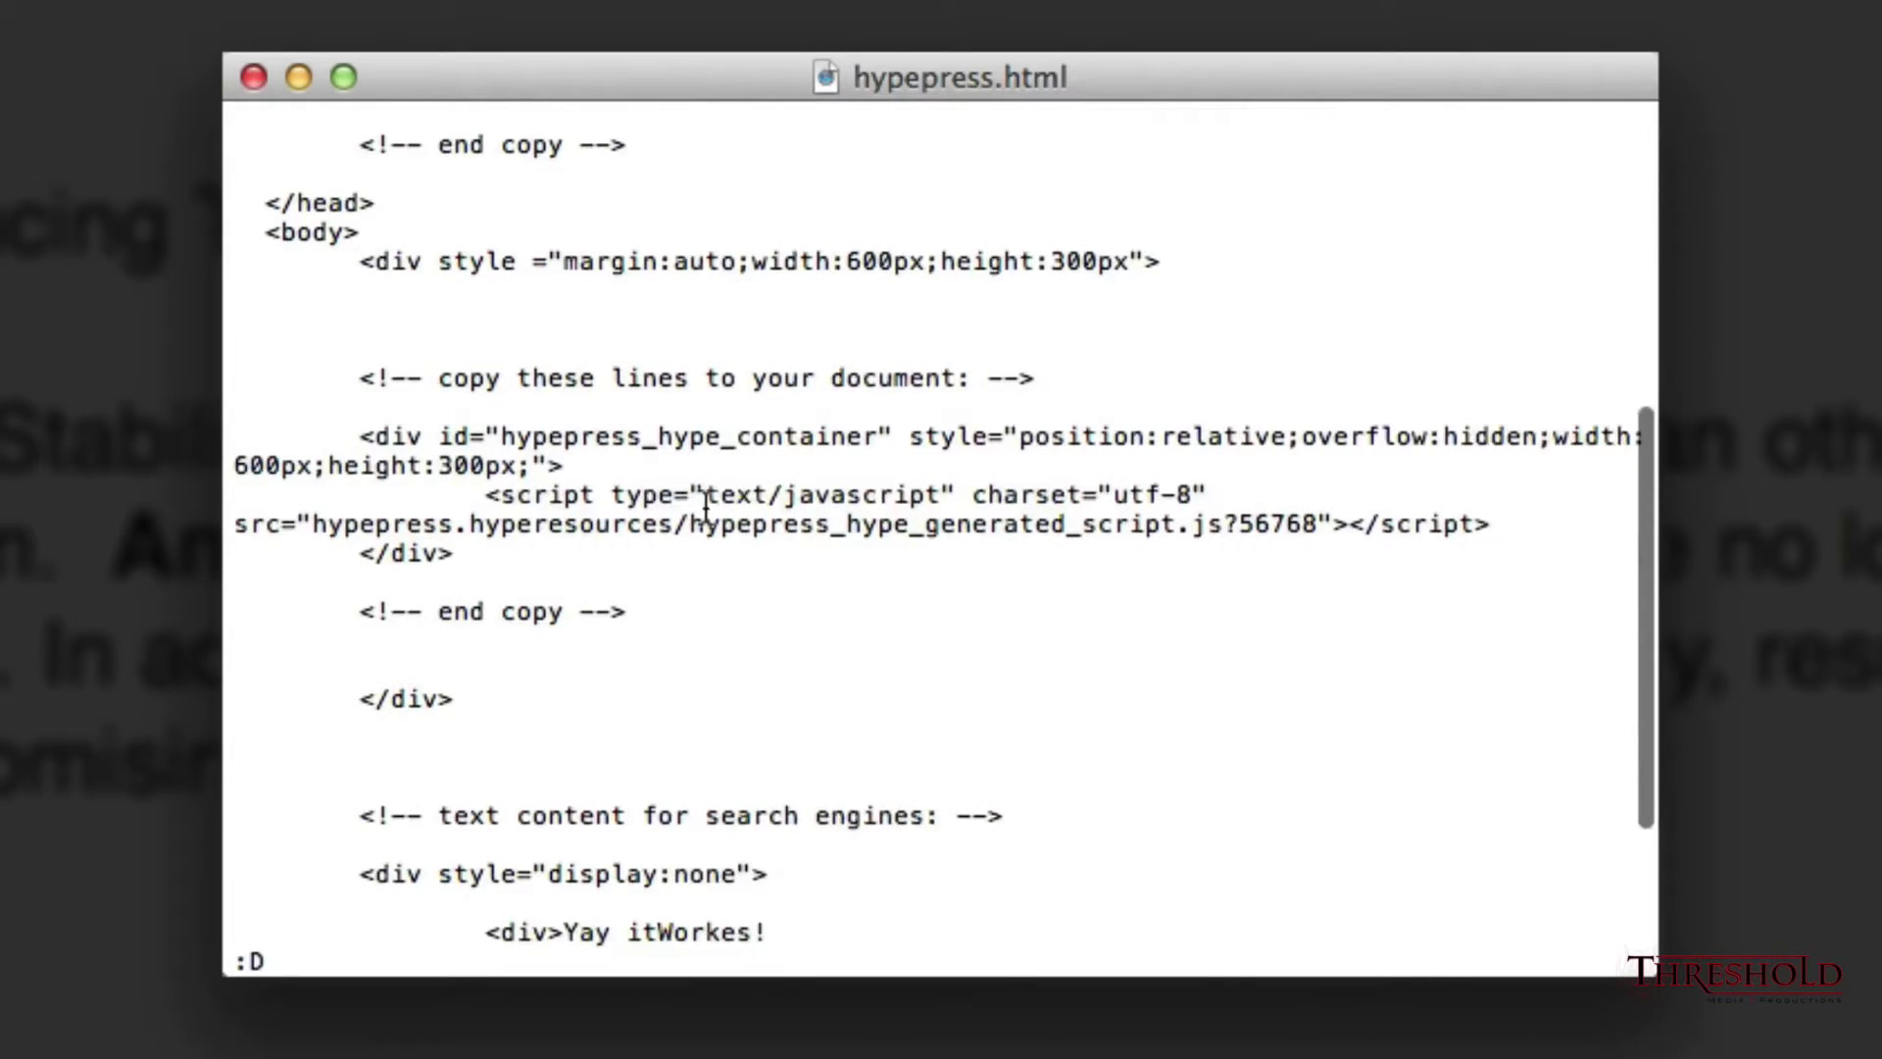
scroll(706, 505, down, 5)
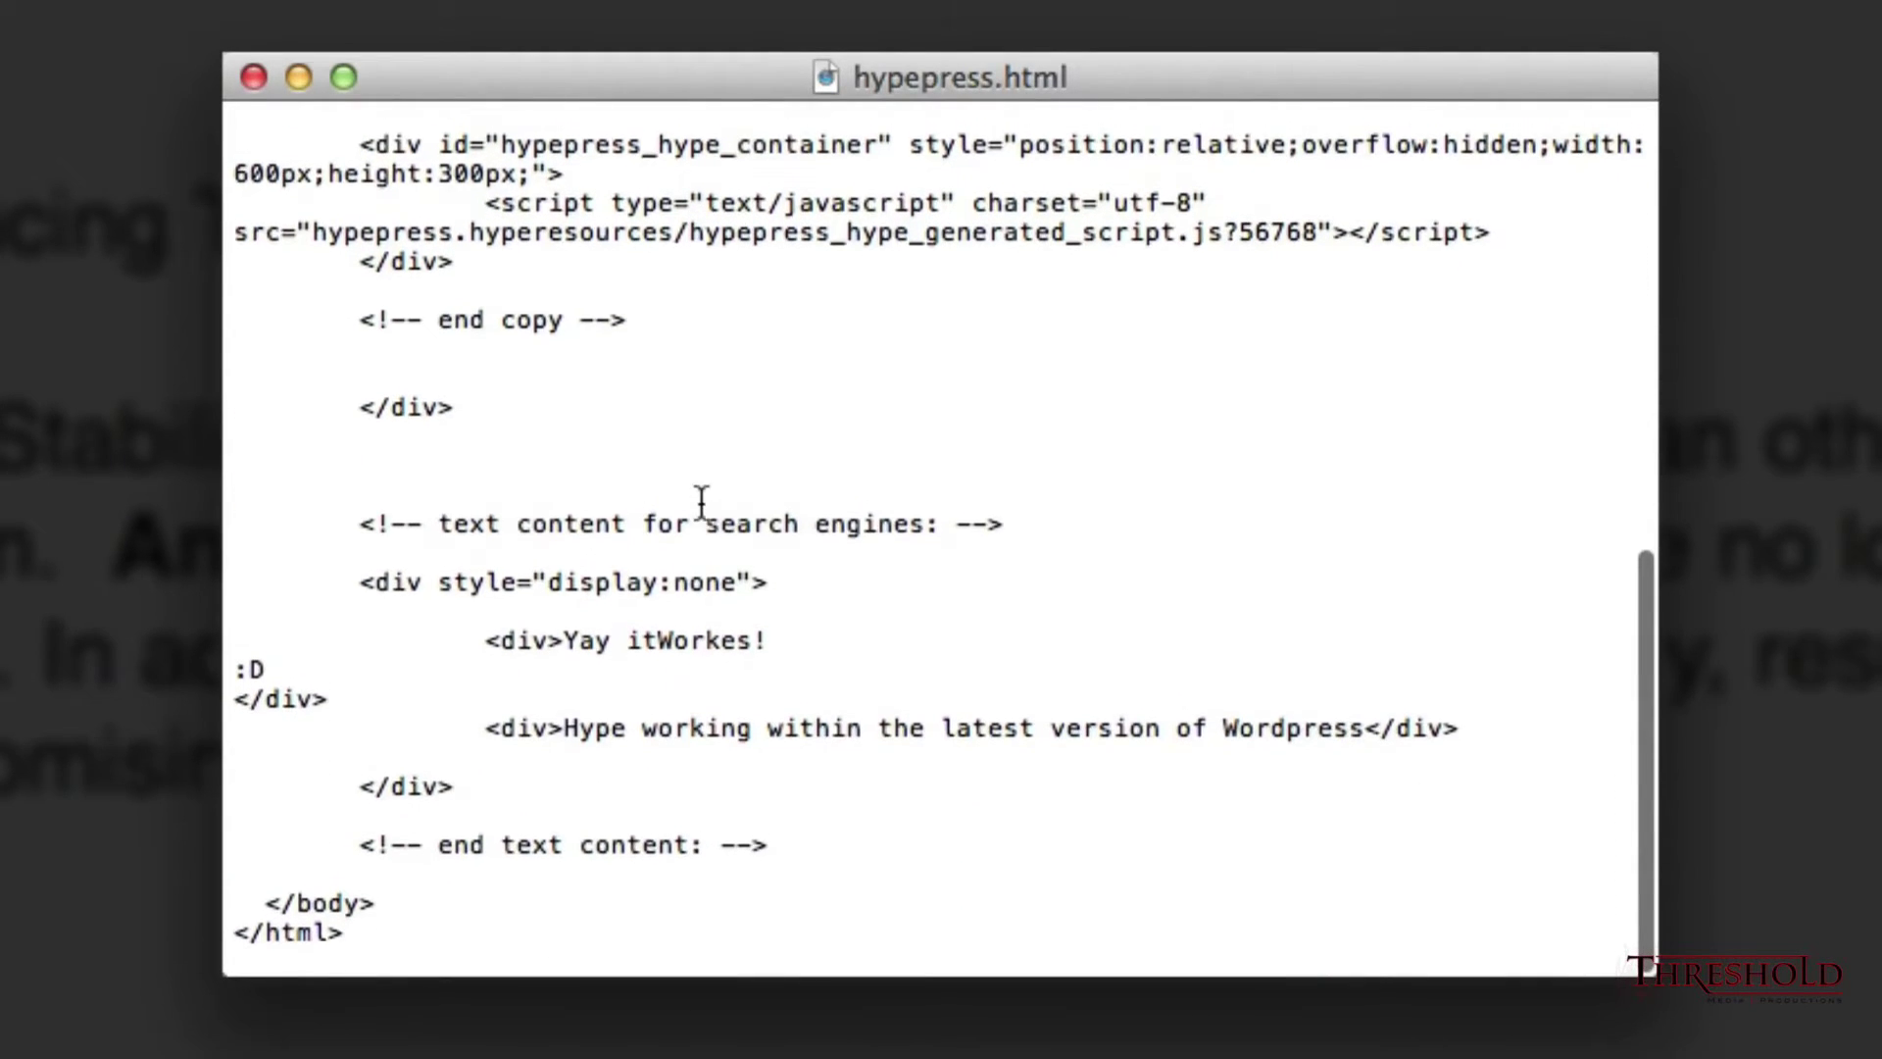
scroll(551, 667, up, 5)
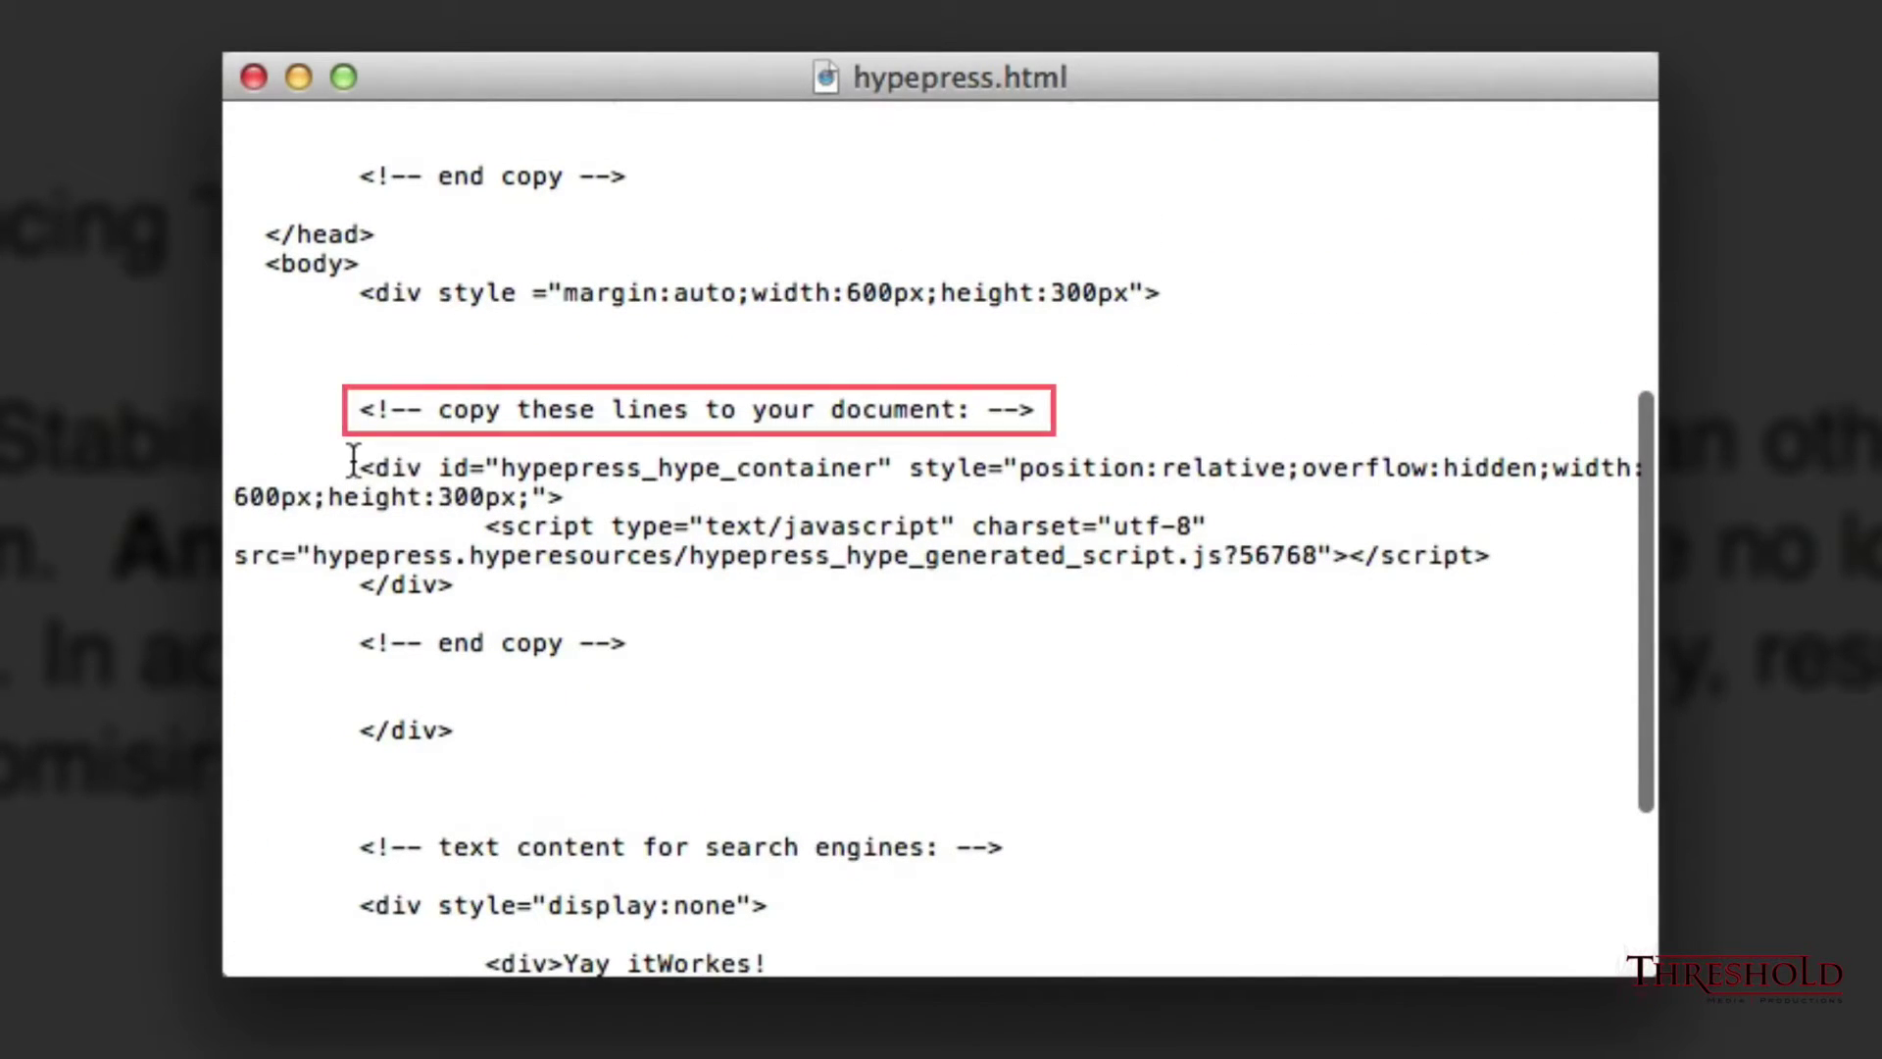
drag(359, 469, 479, 586)
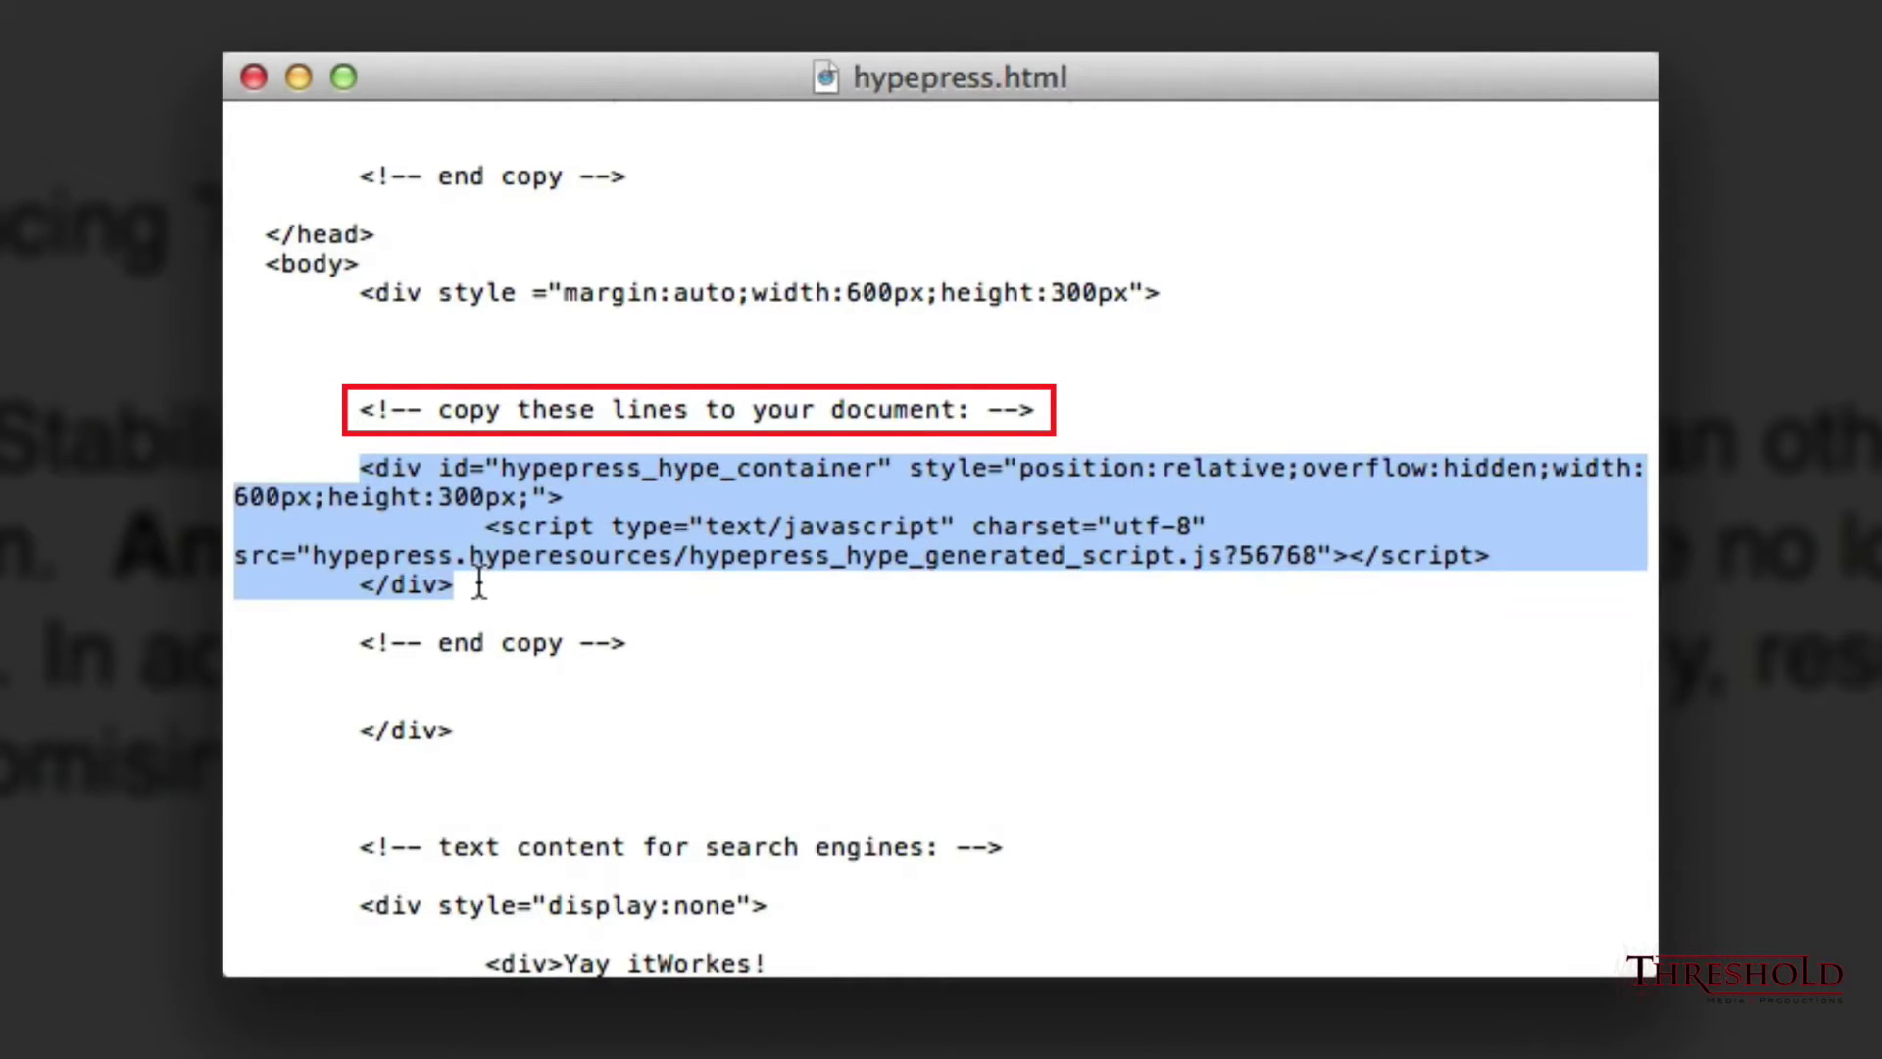
right_click(458, 510)
click(690, 687)
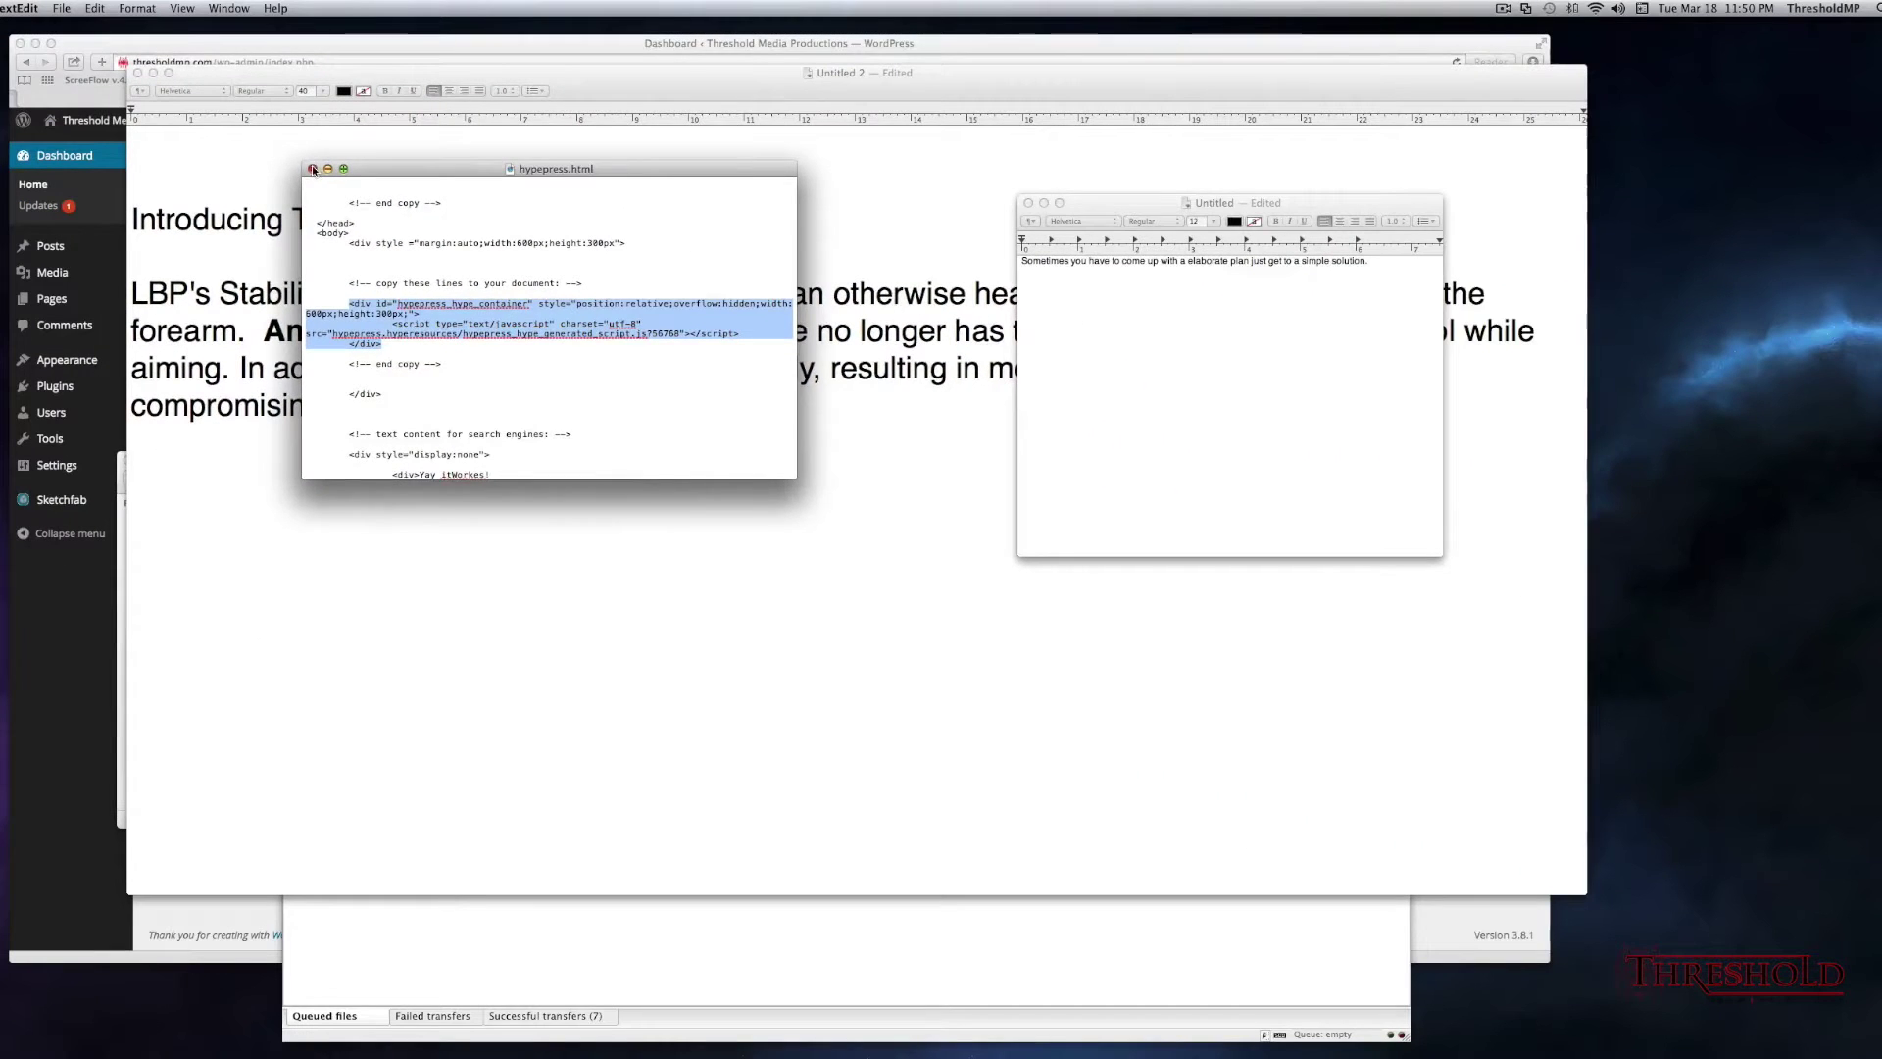
- Quit TextEdit, close the hypepress Finder window, and bring the WordPress dashboard forward
click(329, 155)
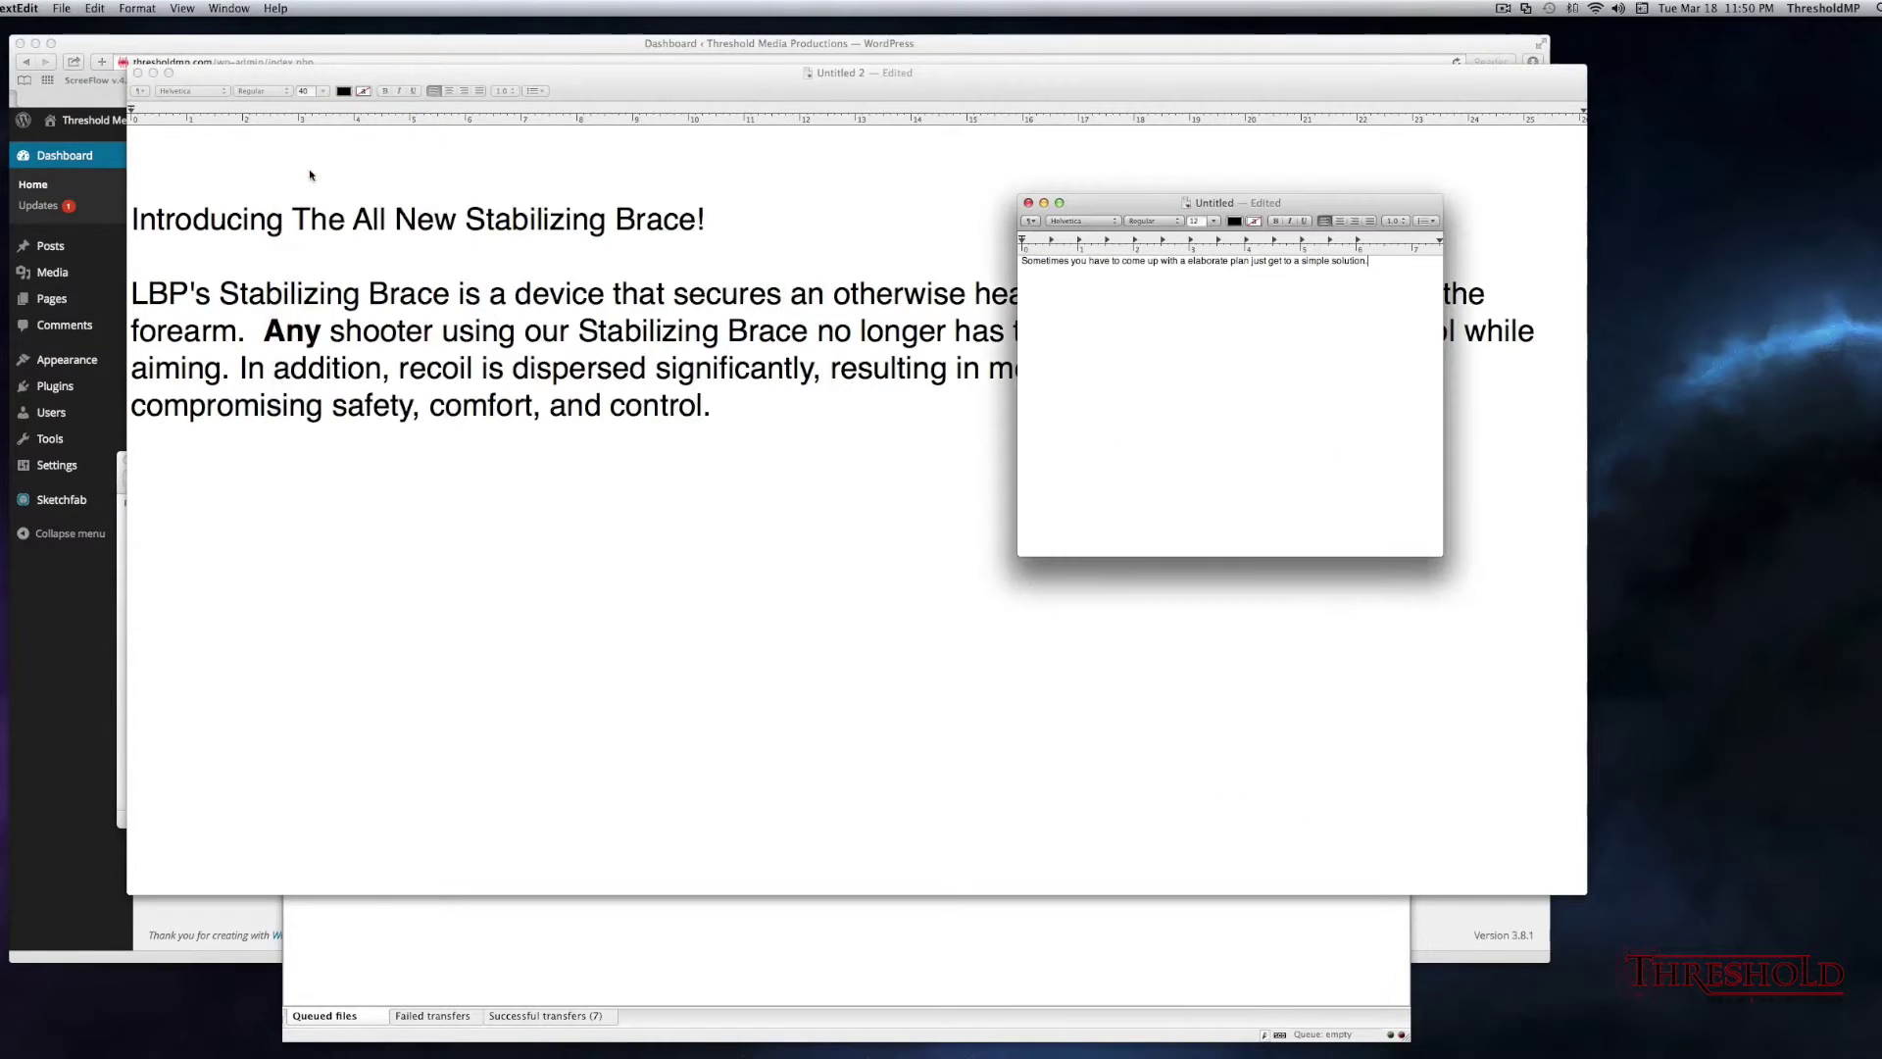
click(22, 9)
click(51, 151)
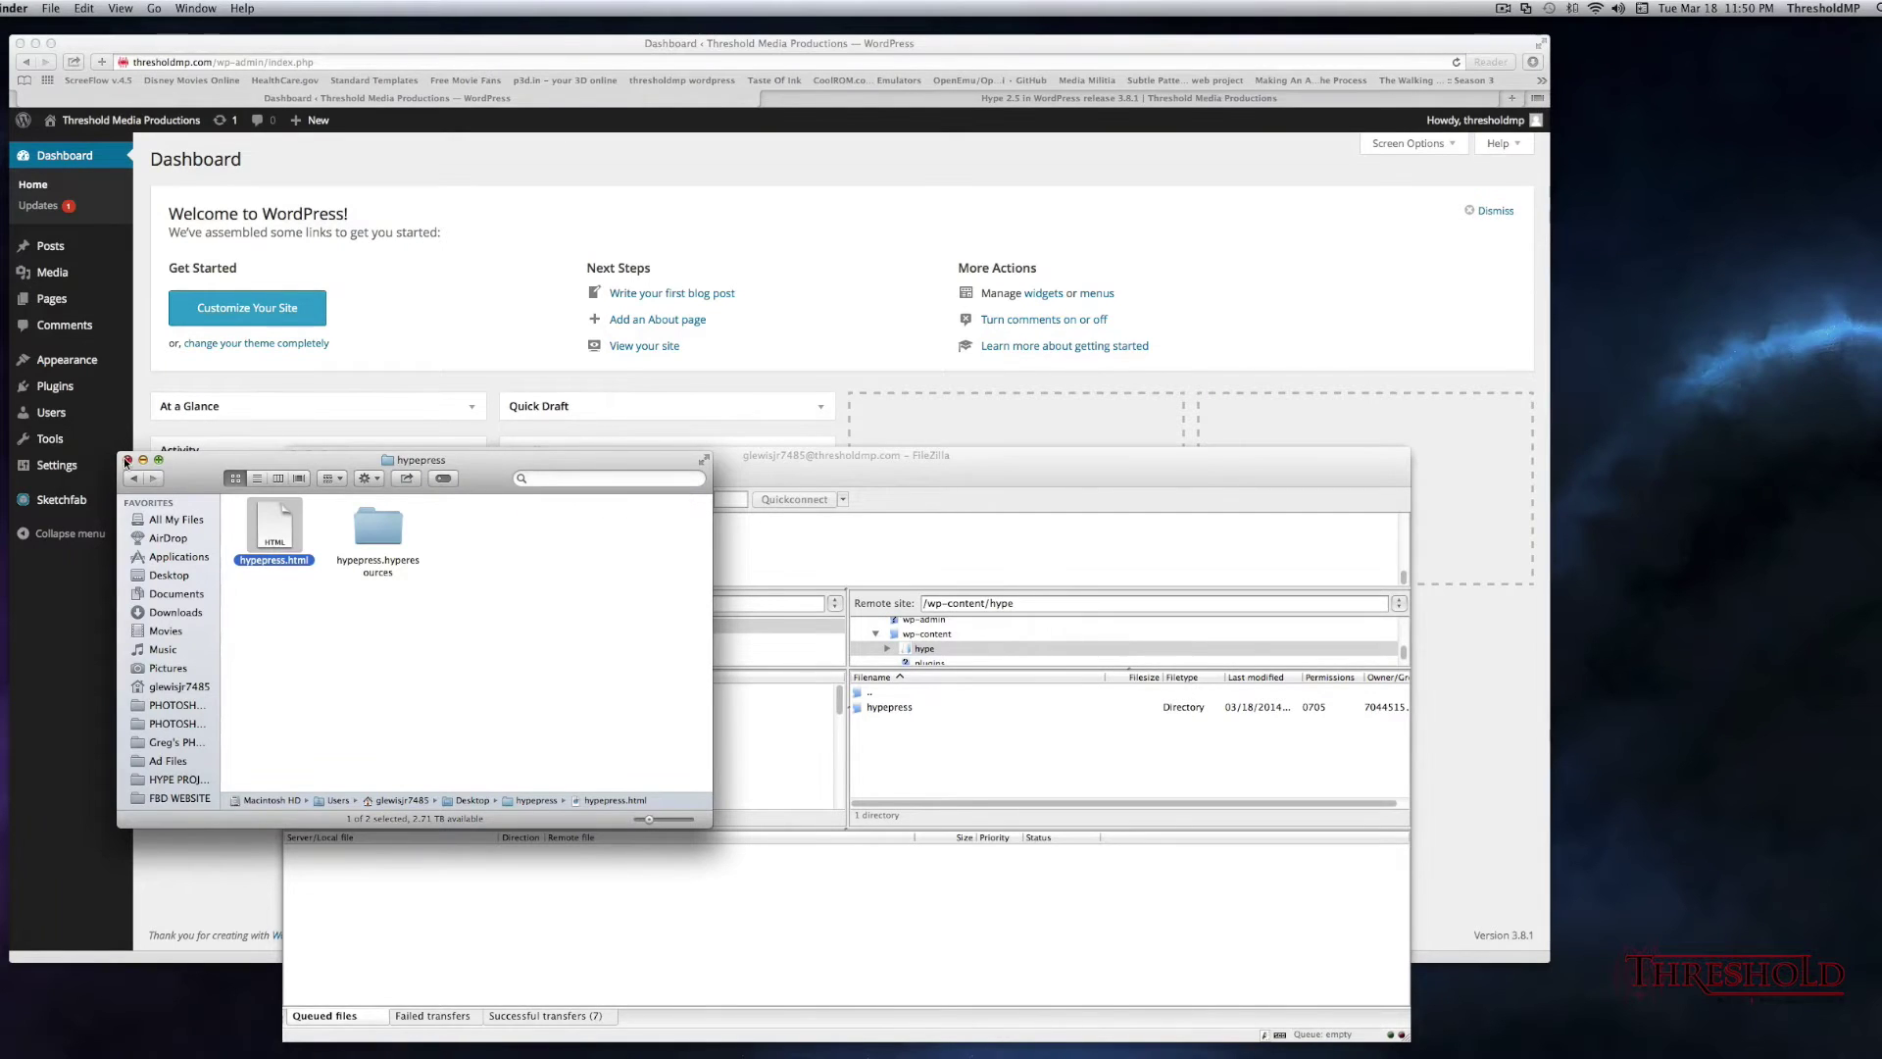
key(super+w)
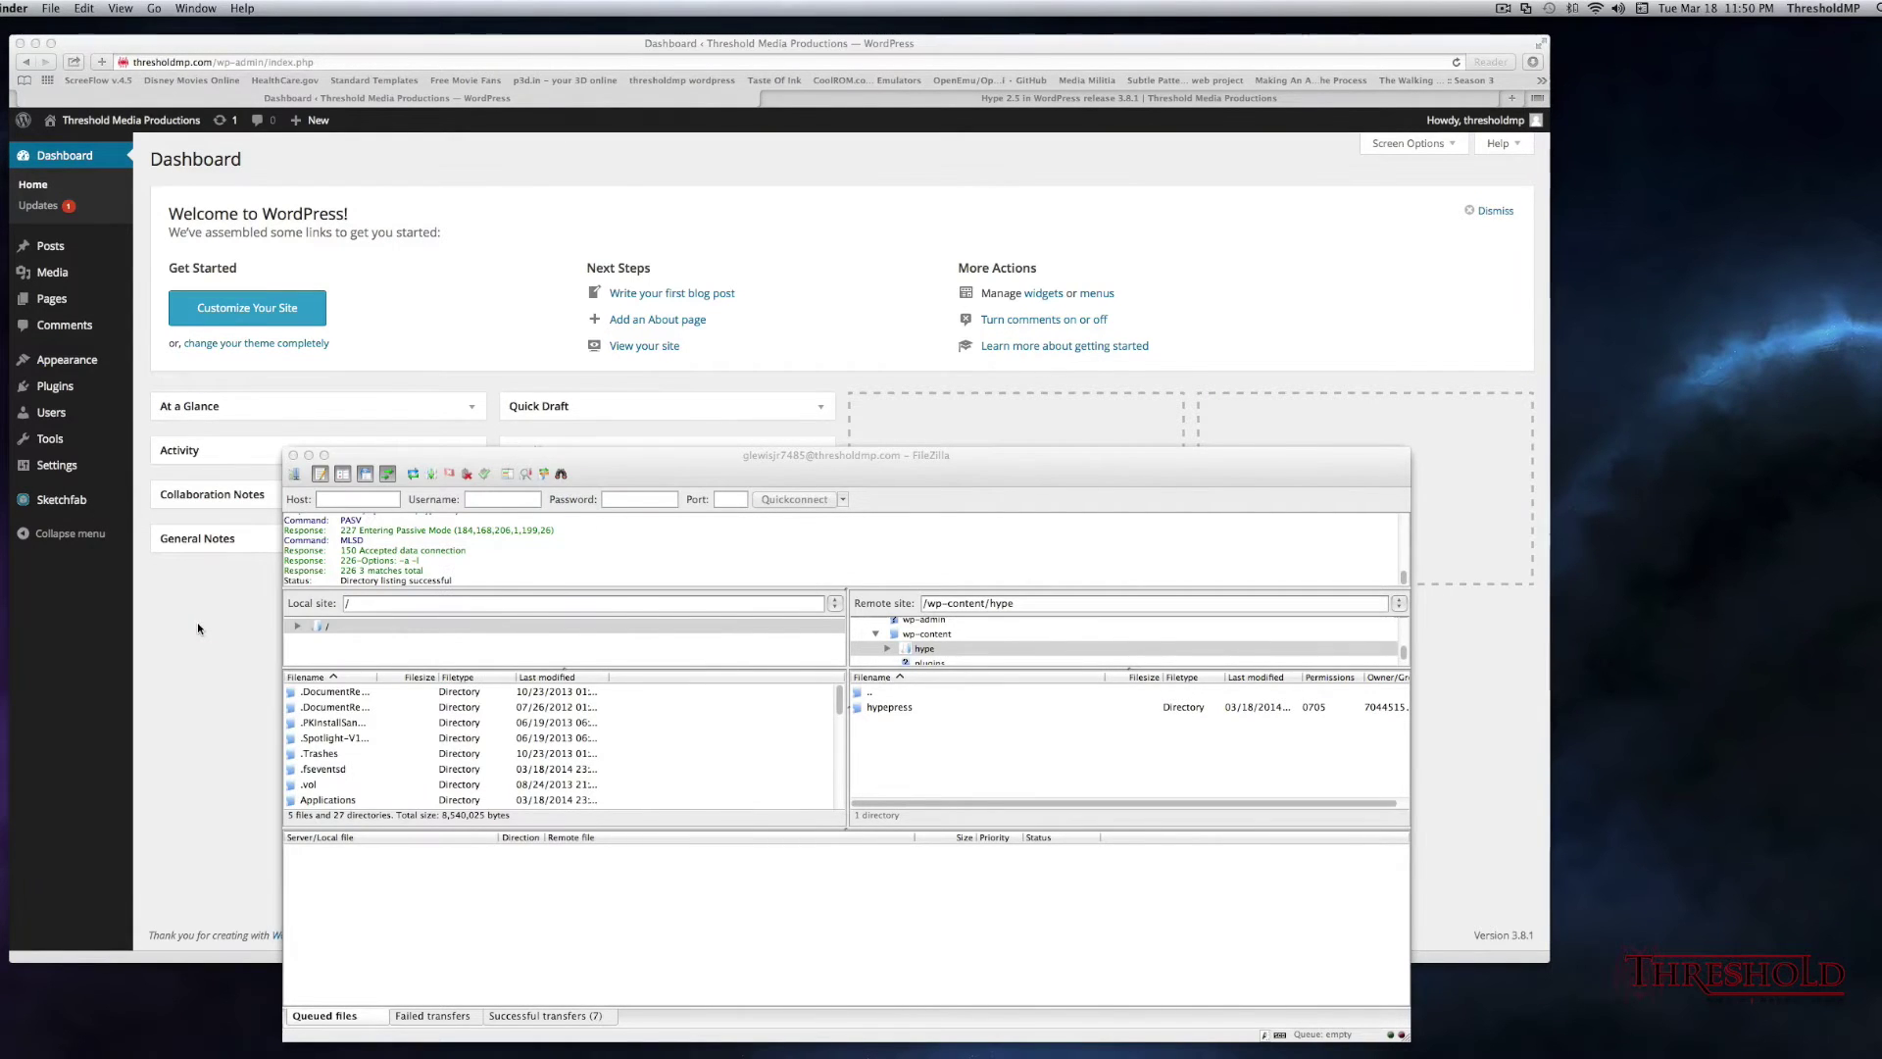
click(200, 593)
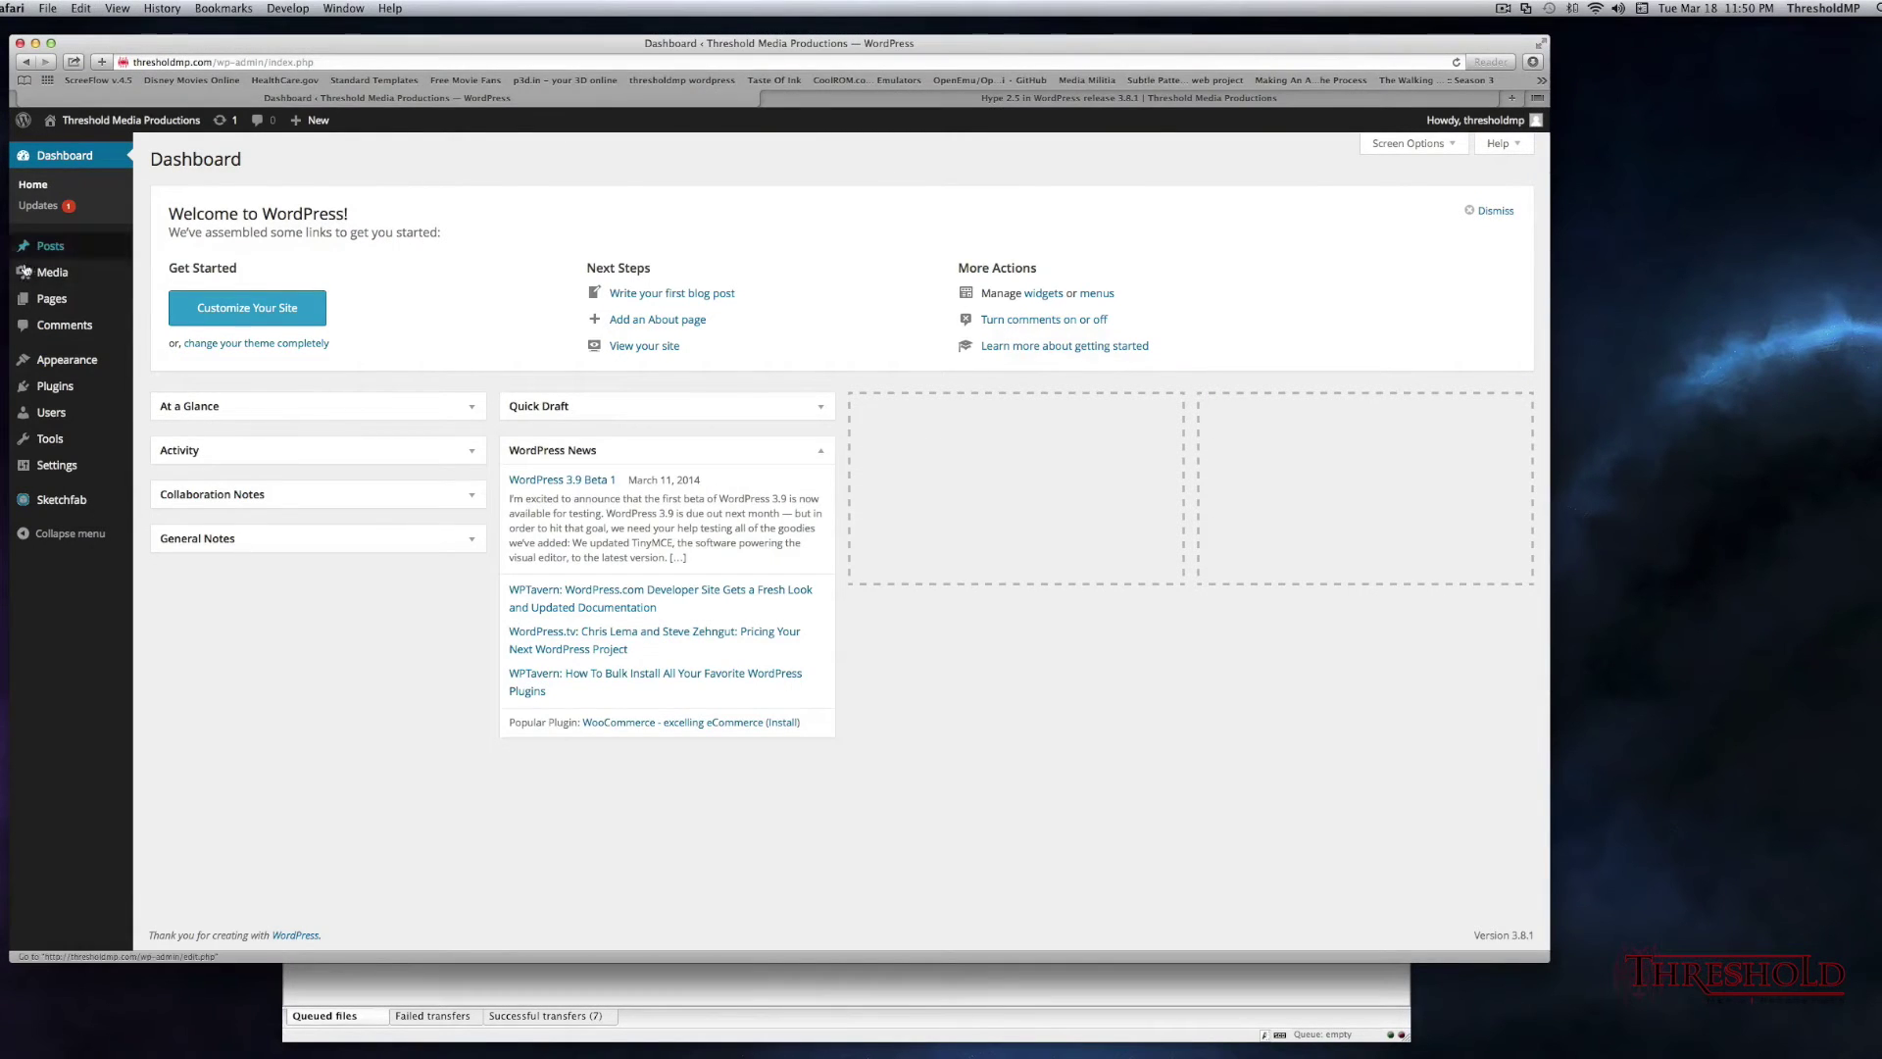
- Open 'Hype 2.5 in WordPress release 3.8.1' for editing from the Pages list
mouse_move(60, 304)
click(59, 306)
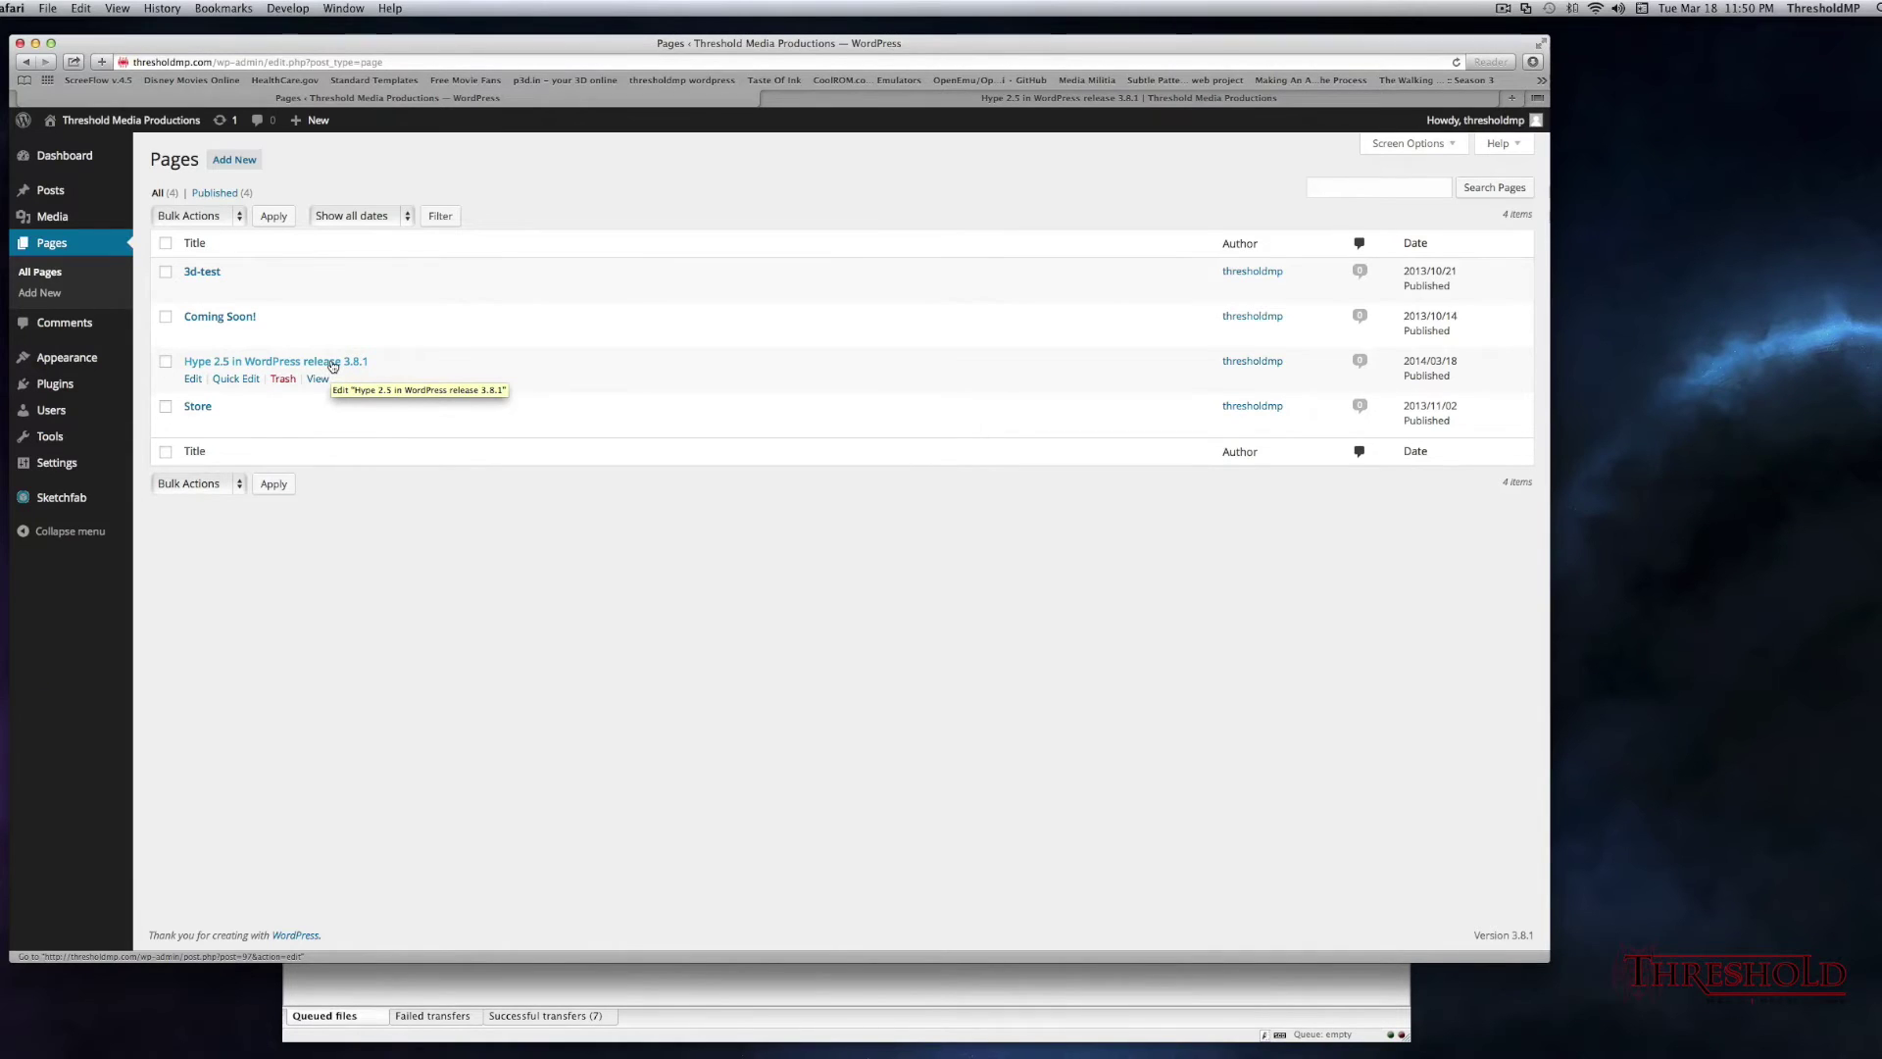
click(332, 362)
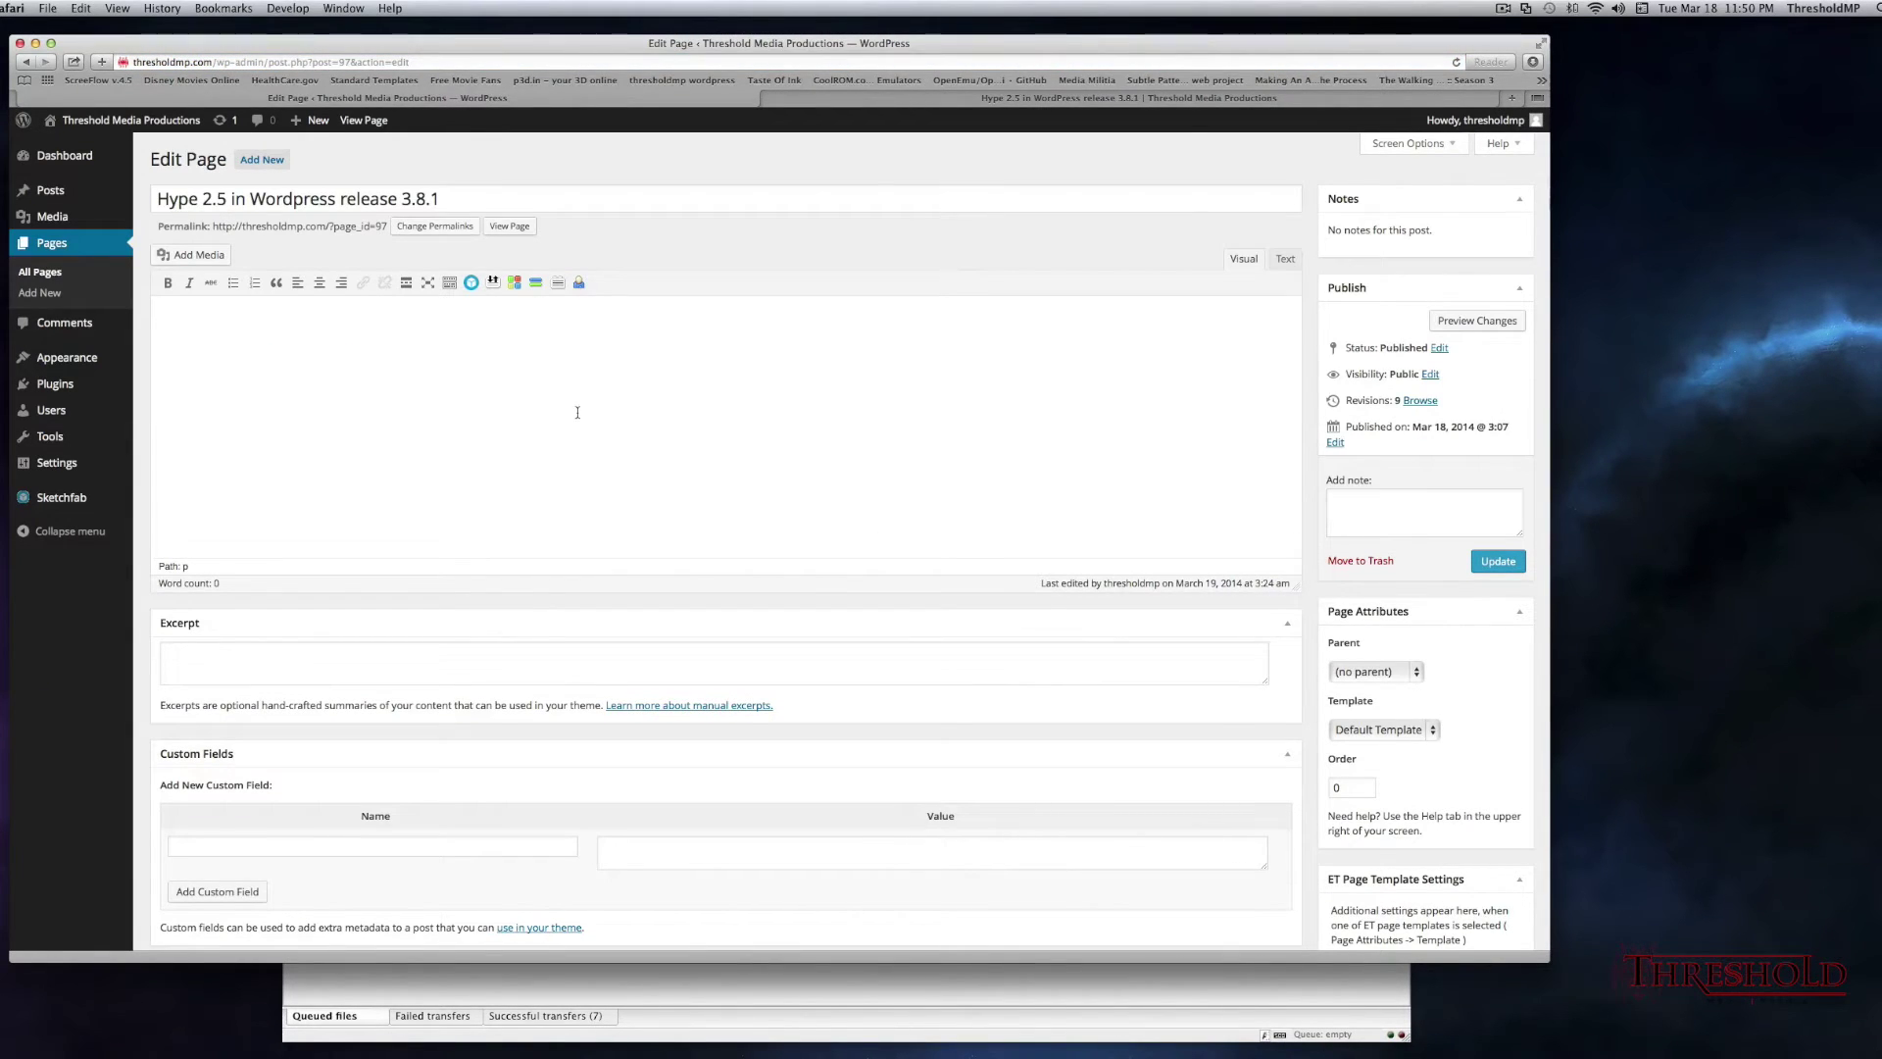
- Paste the Hype embed code in the Text view, update the page, and reload the live page
click(1286, 261)
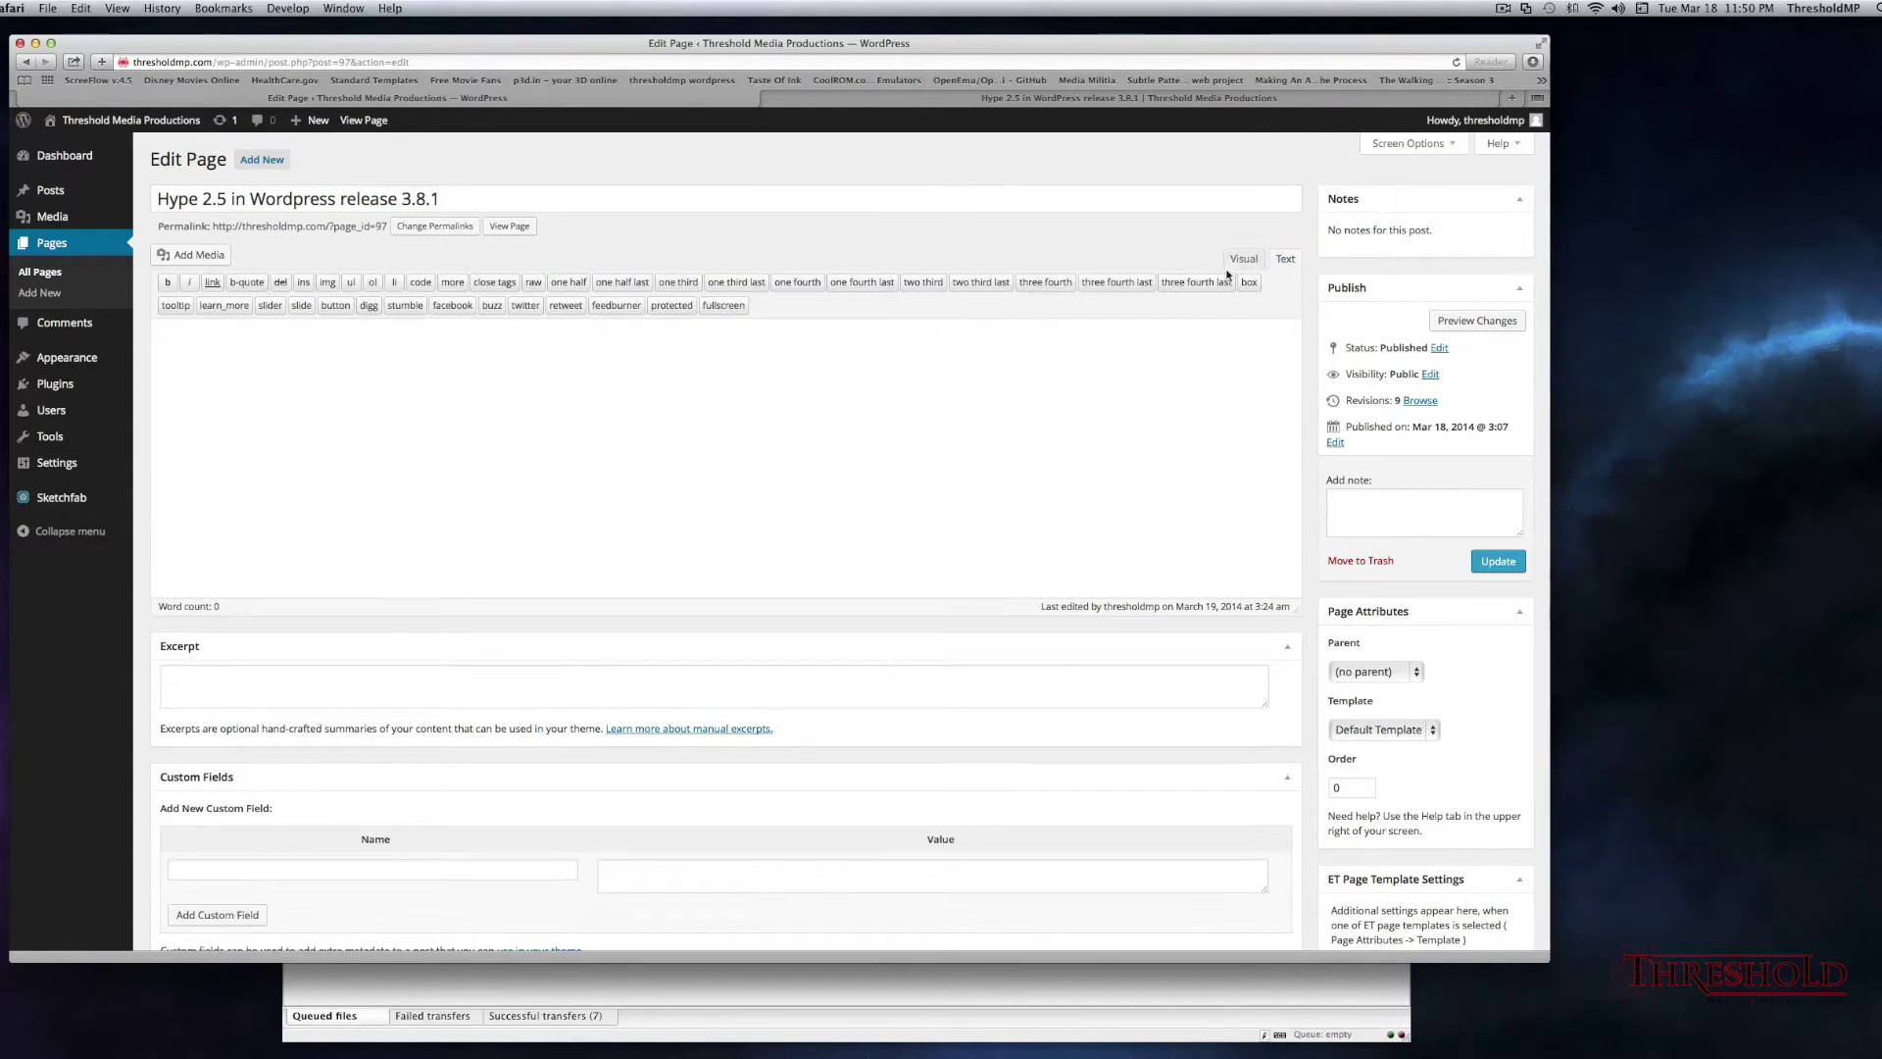
right_click(697, 351)
click(770, 396)
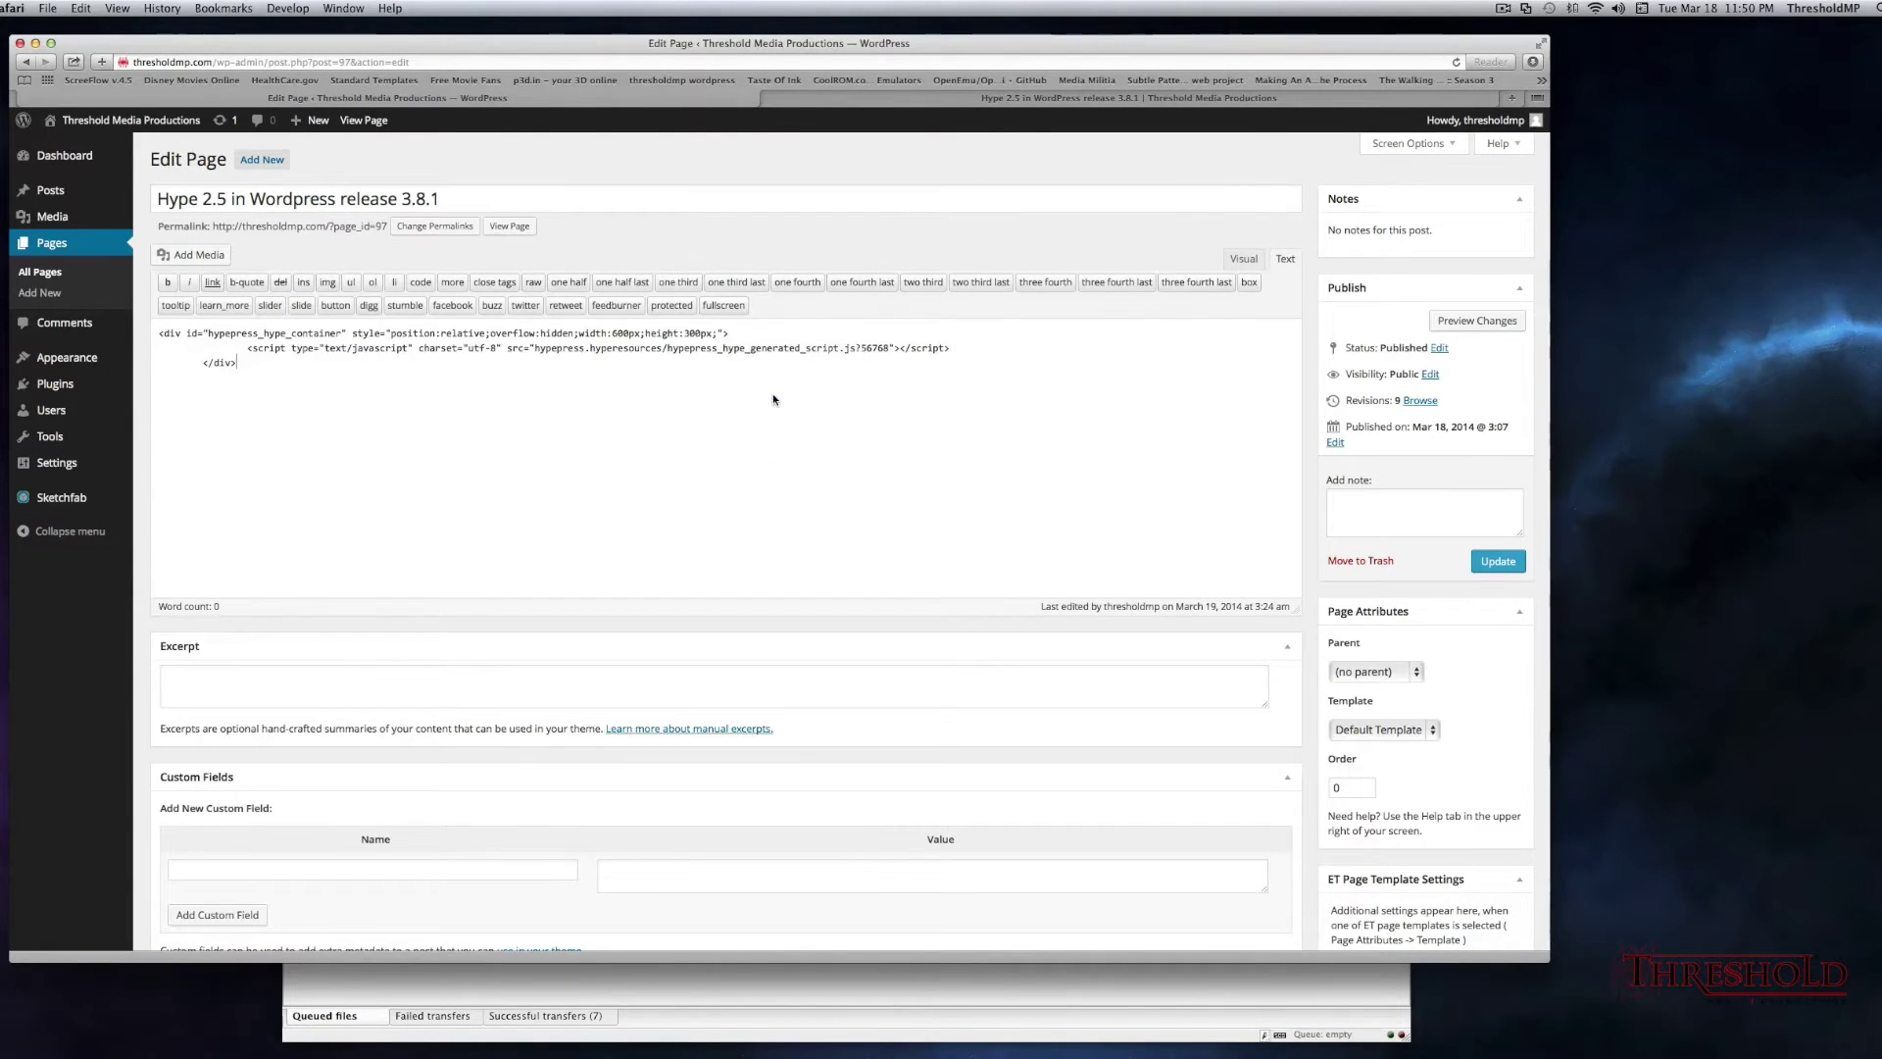
click(1504, 562)
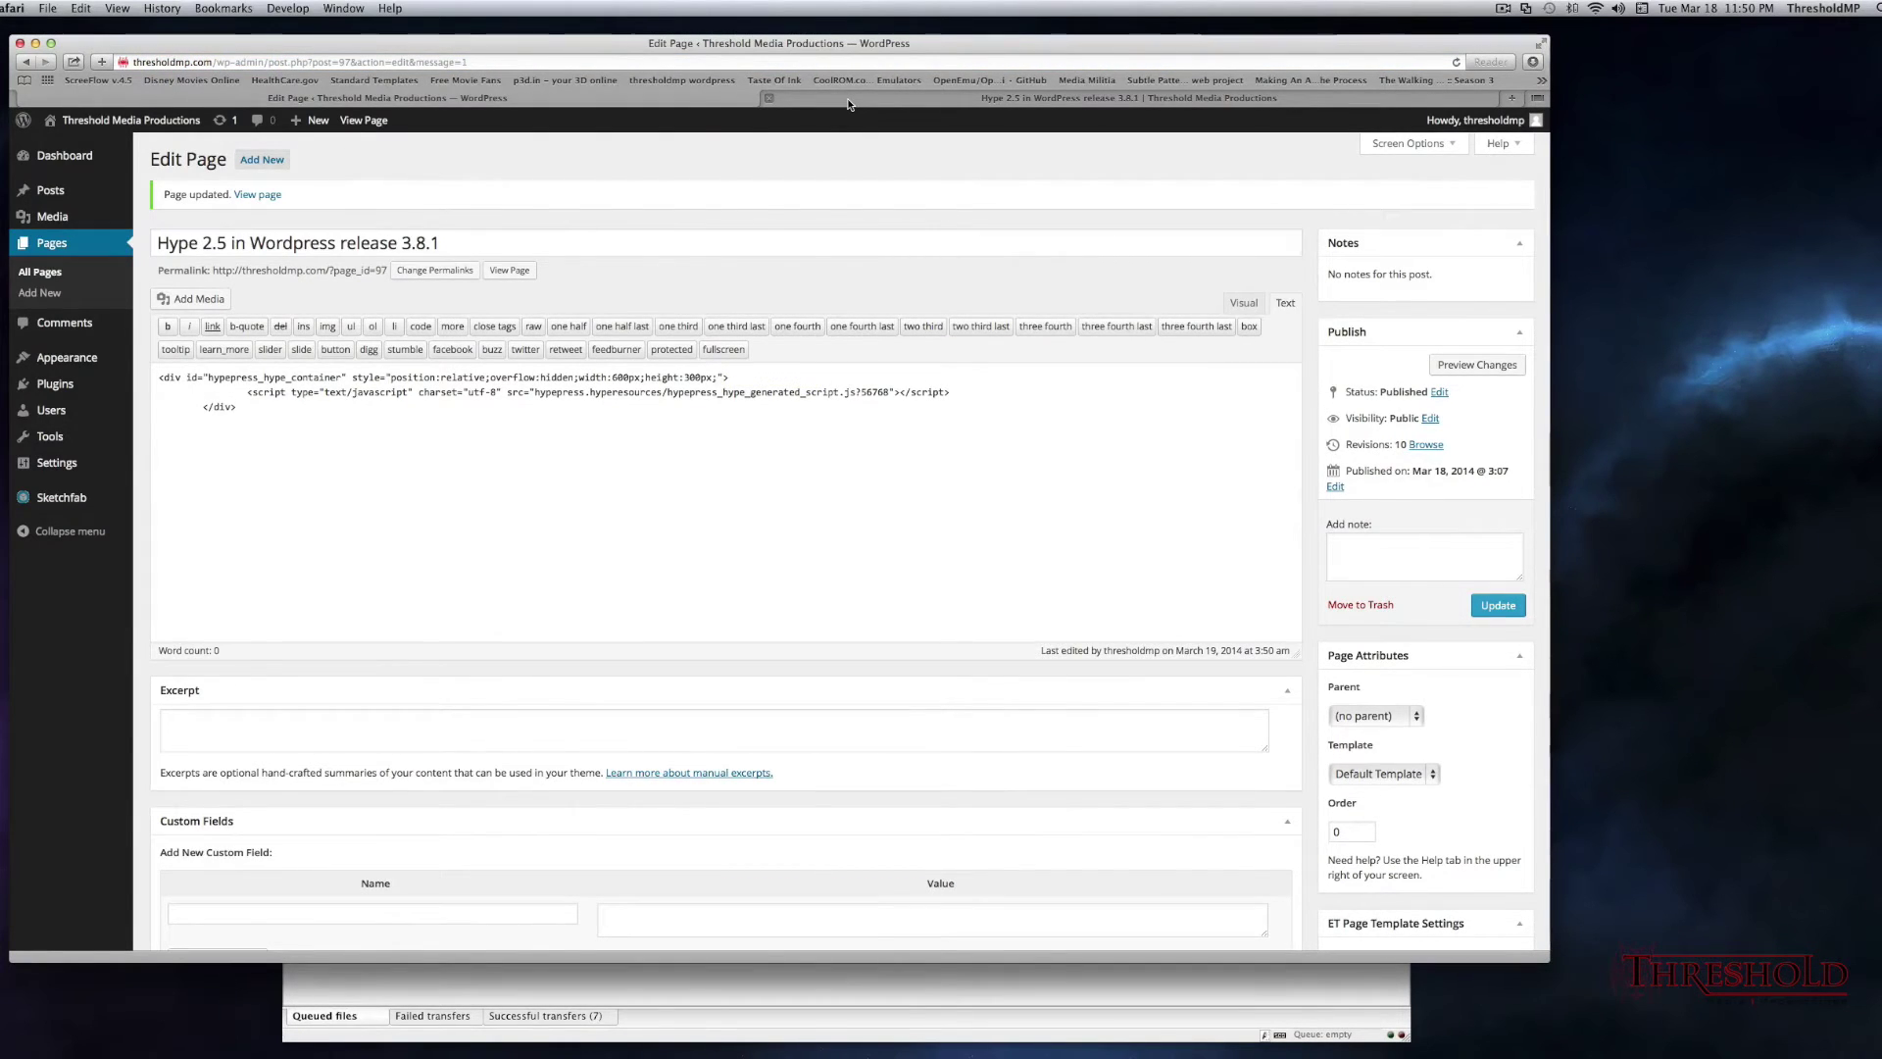
click(849, 101)
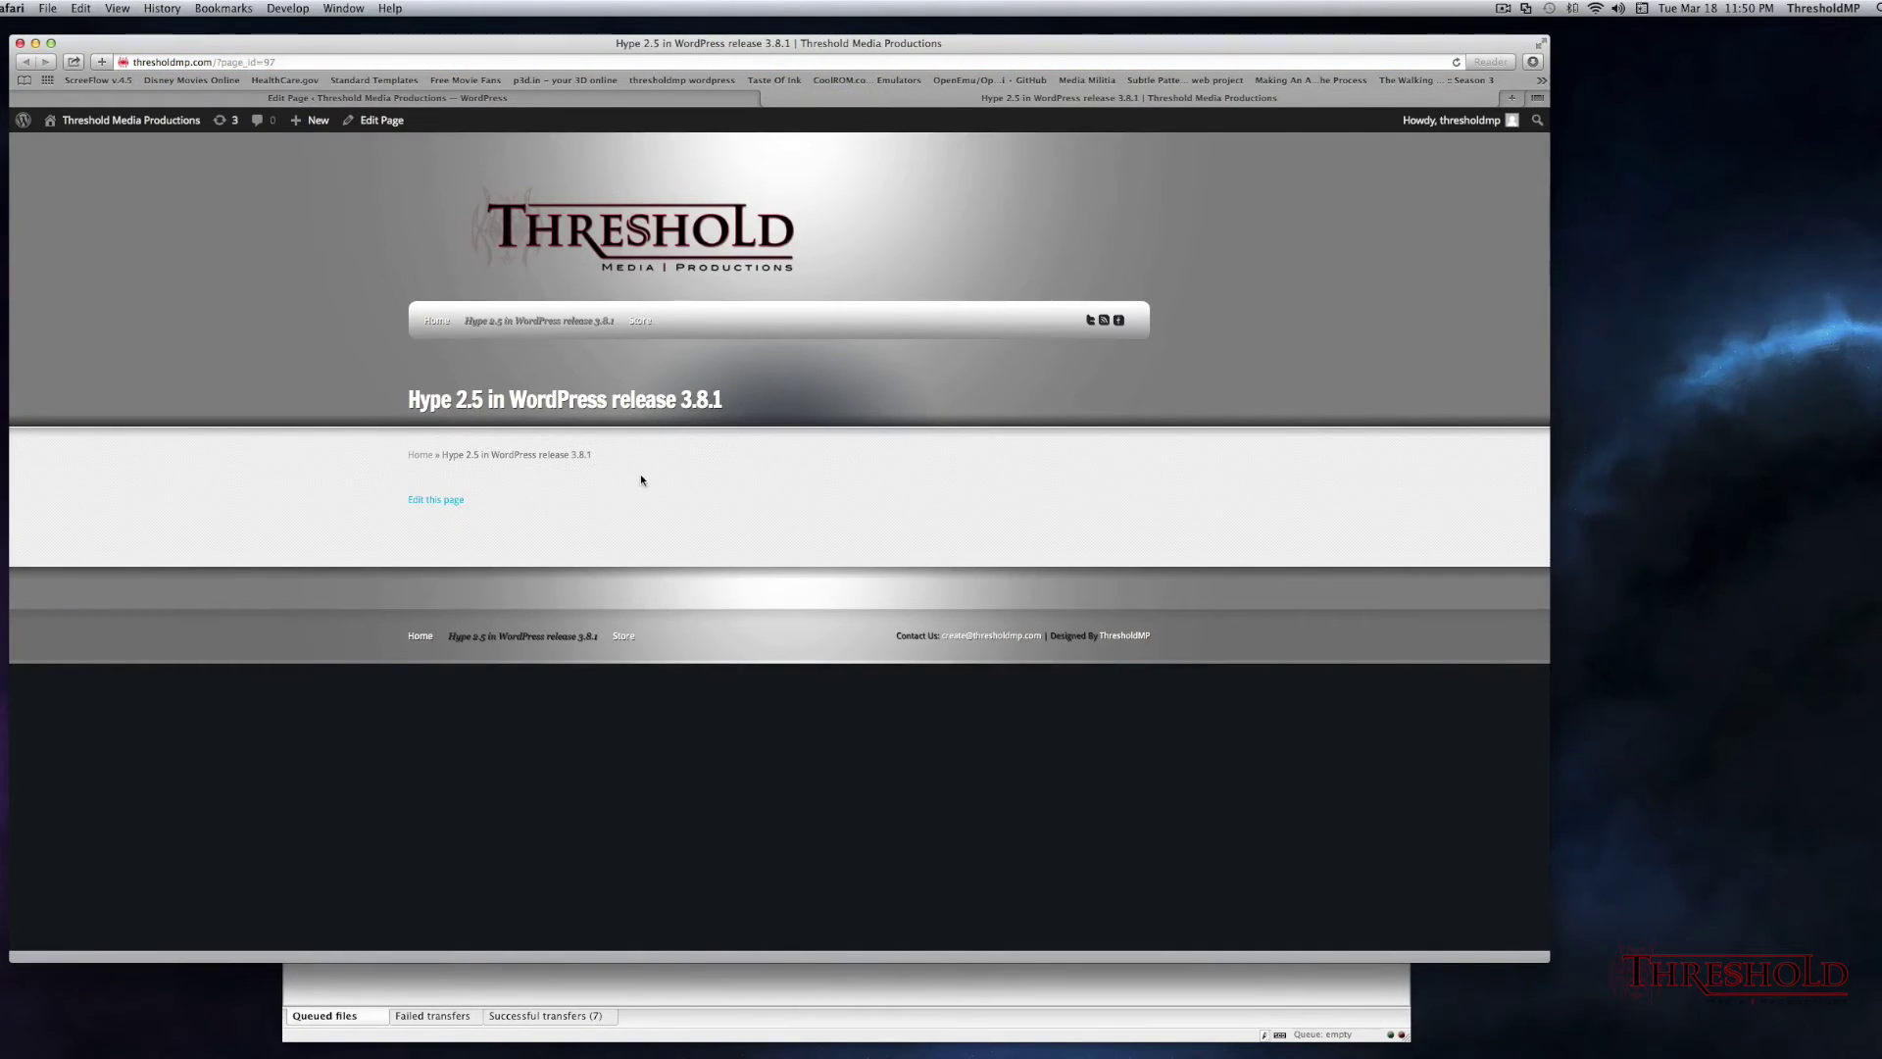
key(super+r)
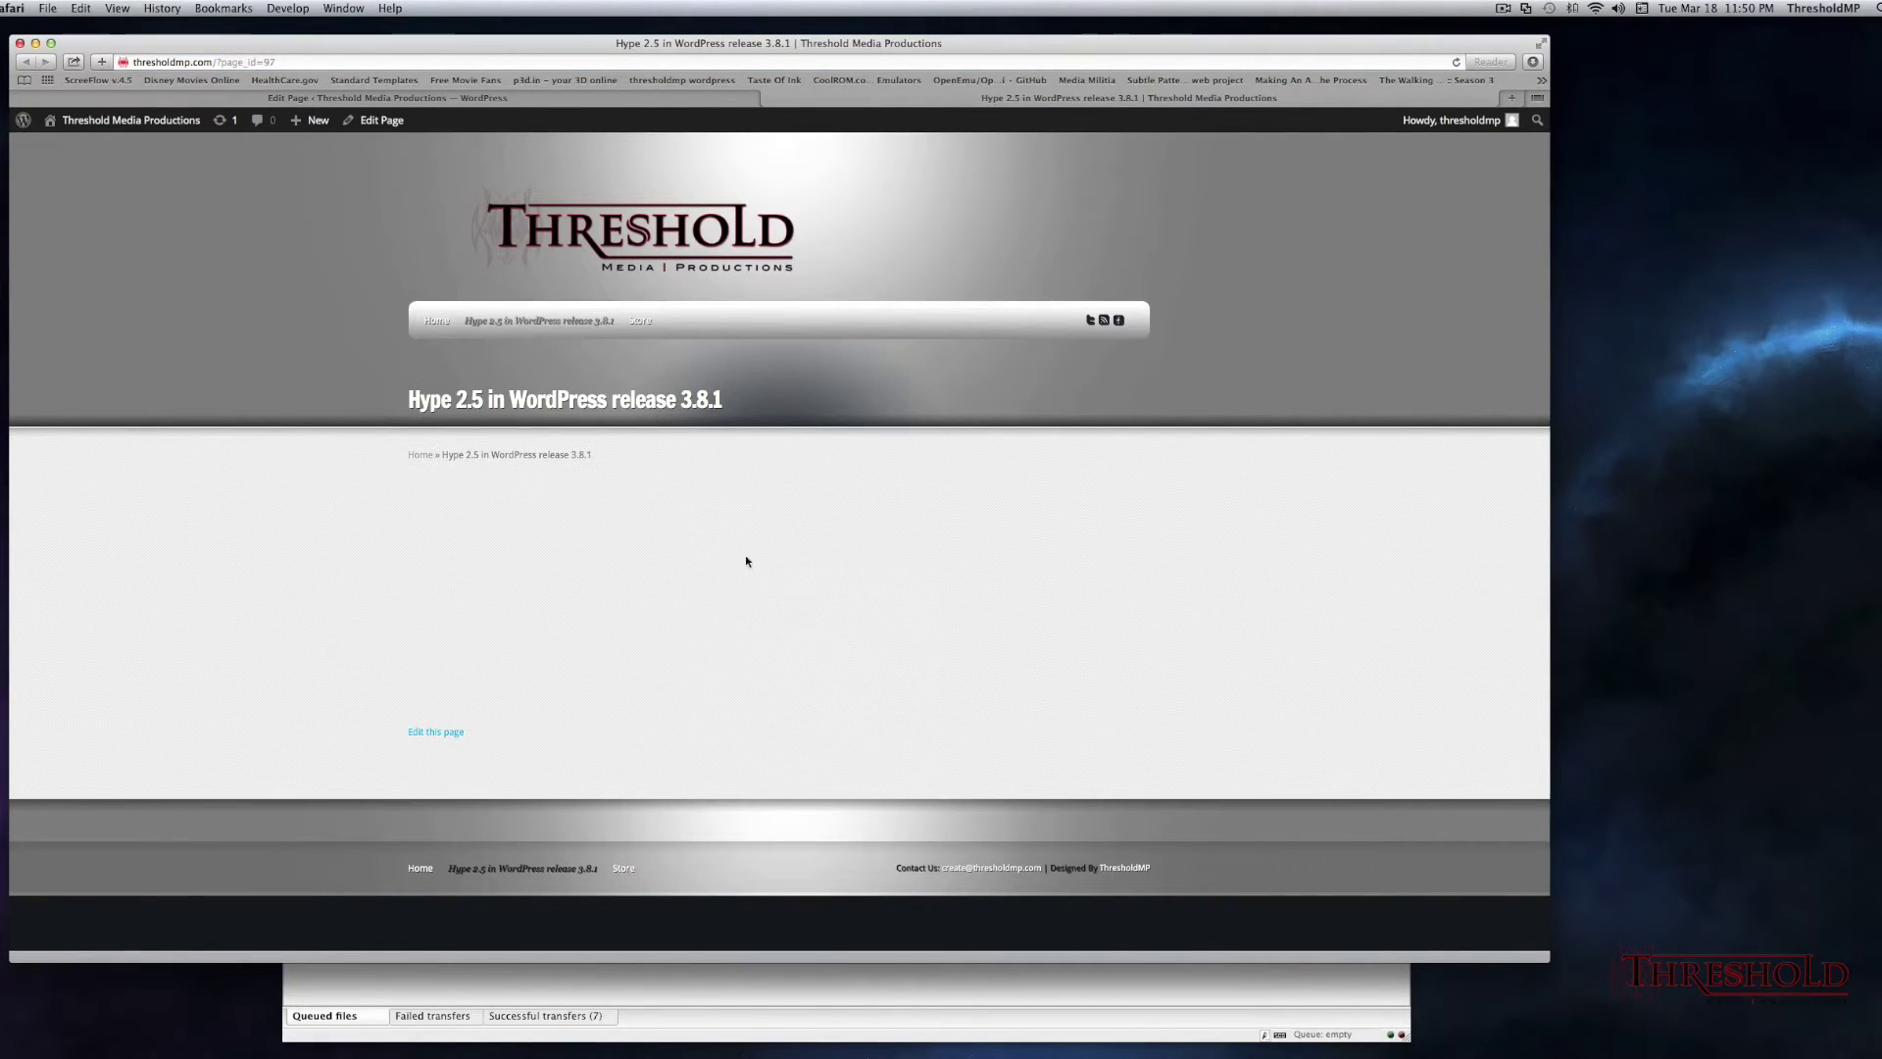
click(580, 105)
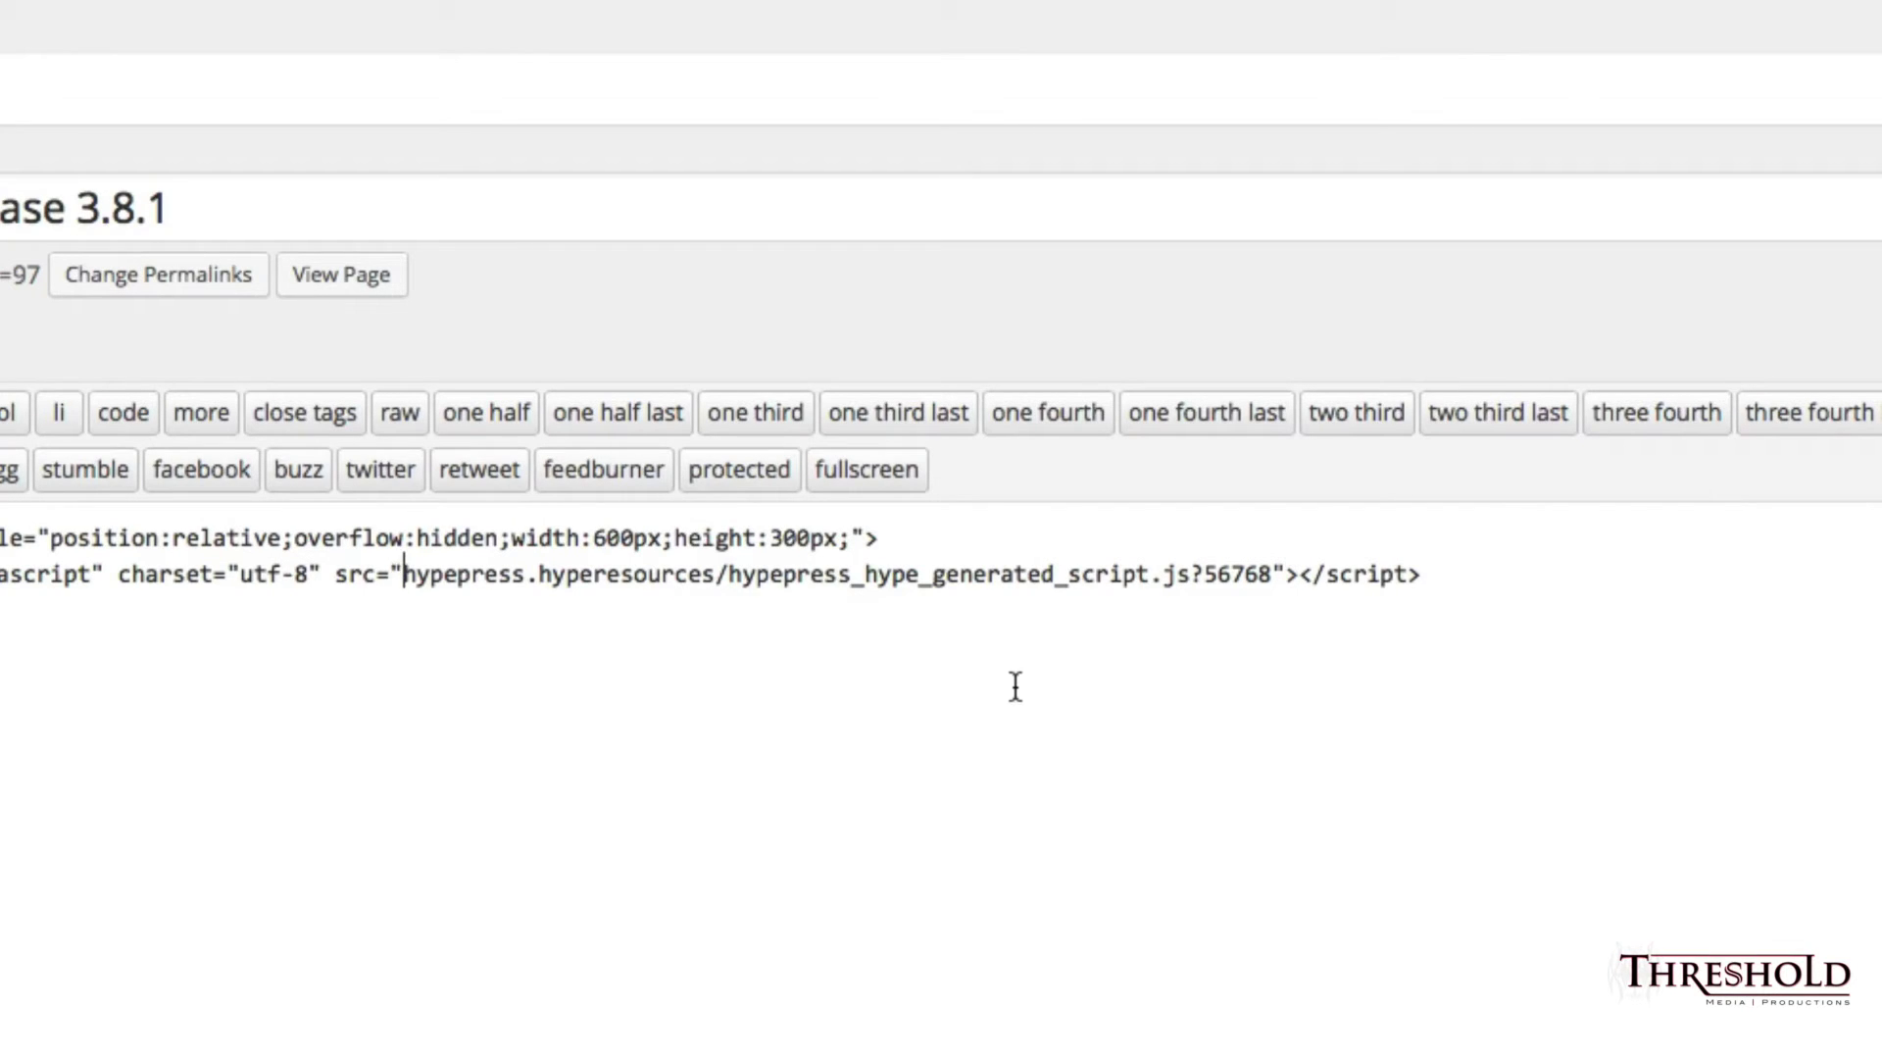
text(www)
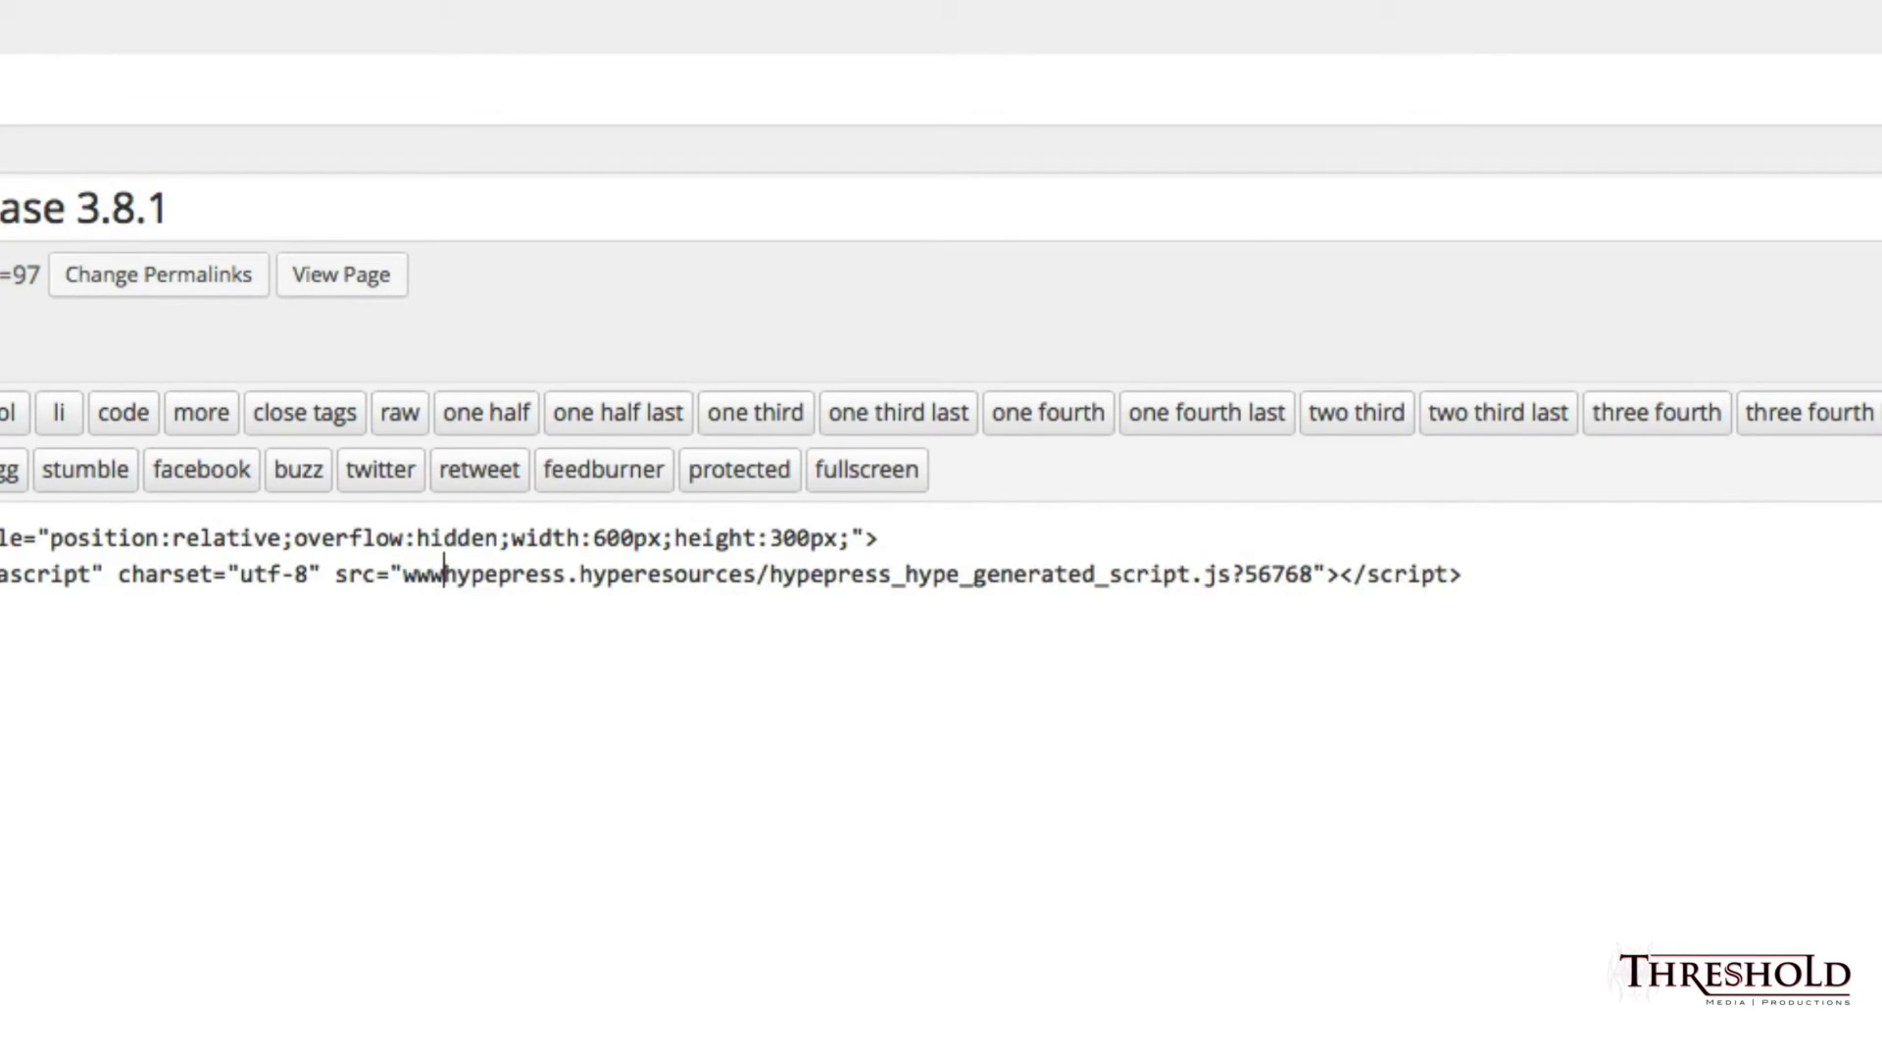
key(BackSpace)
key(BackSpace)
key(BackSpace)
key(BackSpace)
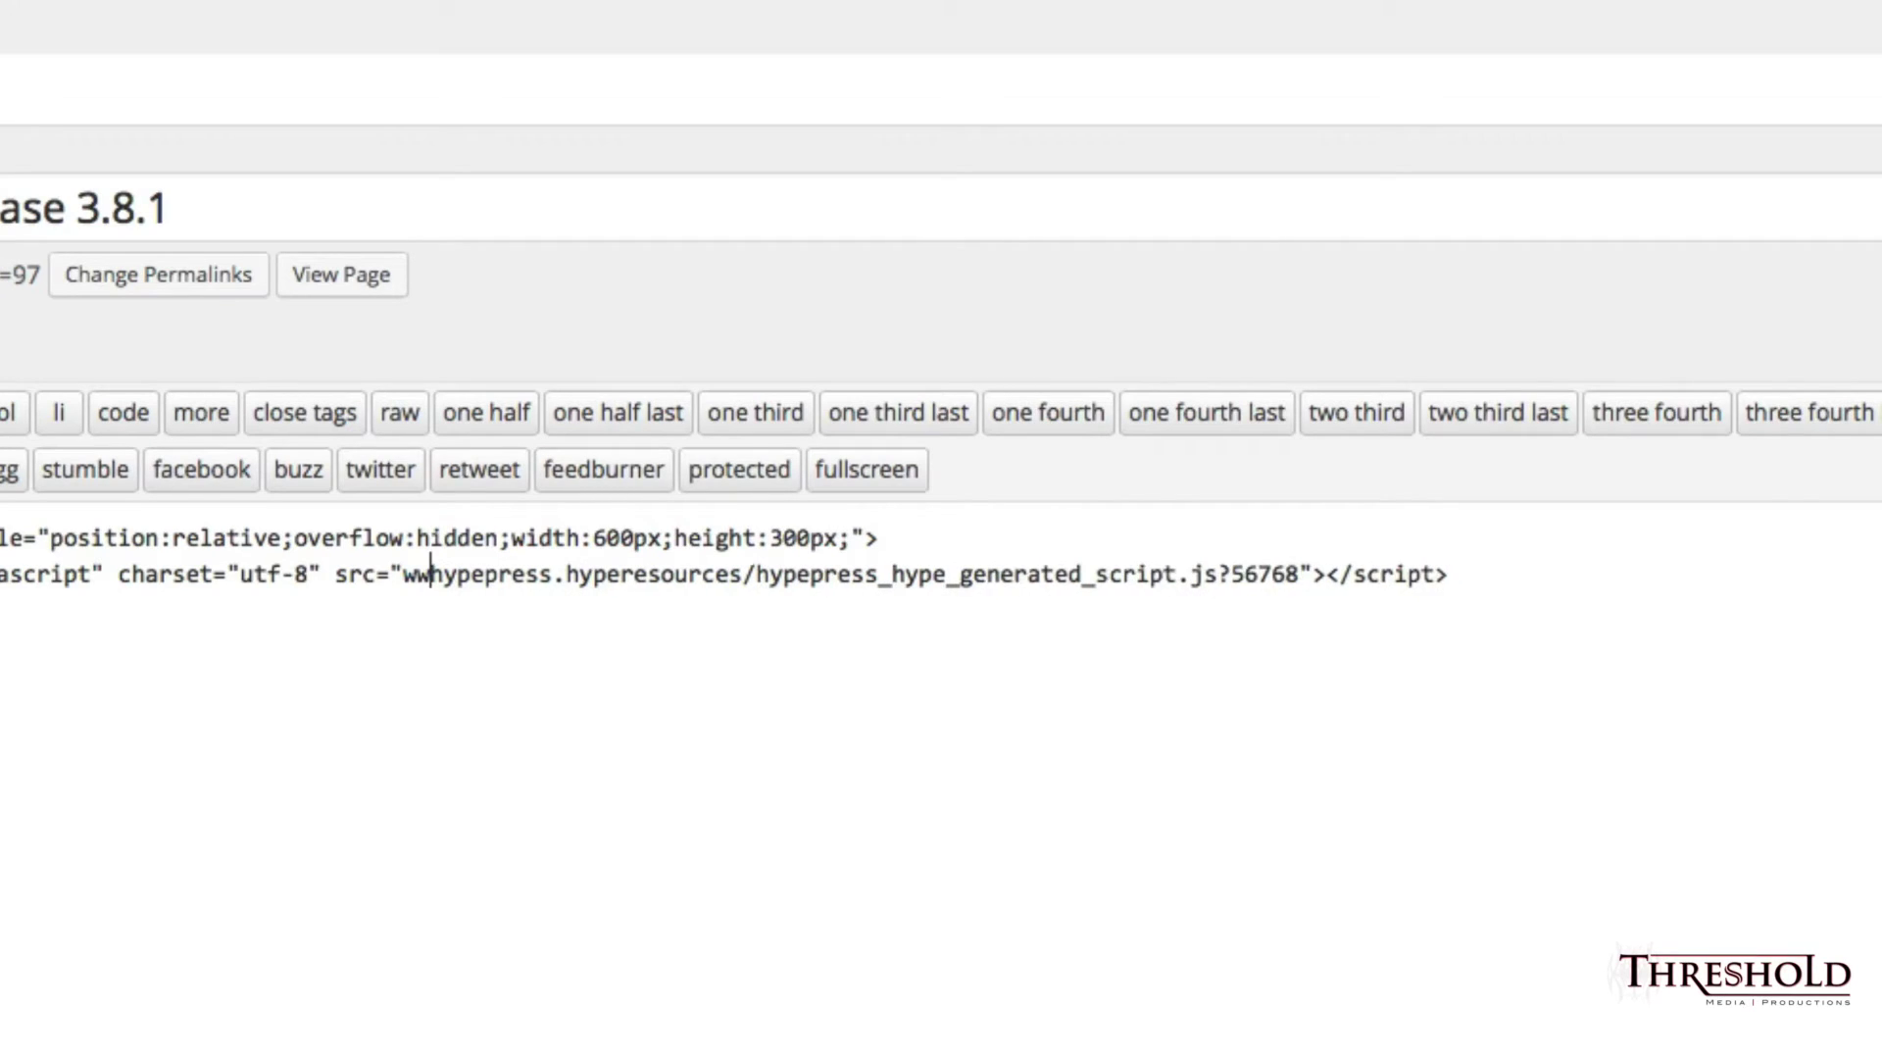
text(")
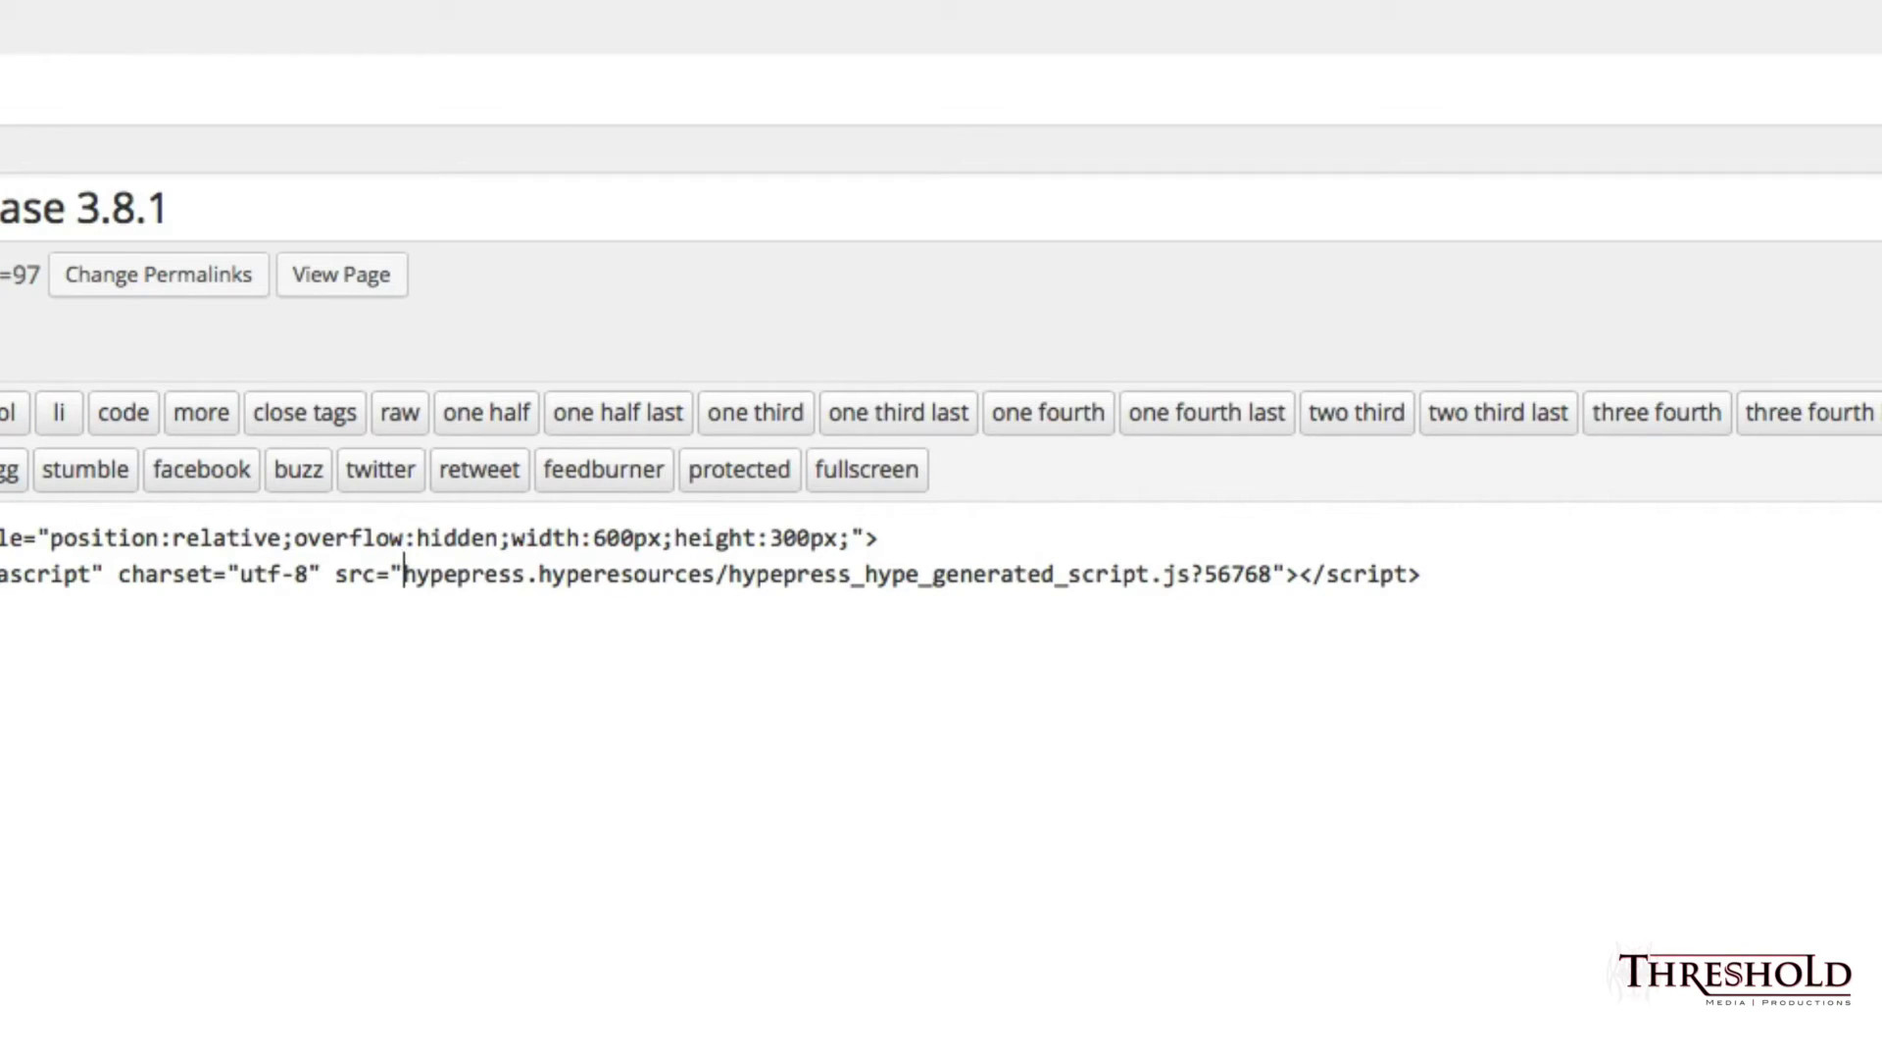
text(http:)
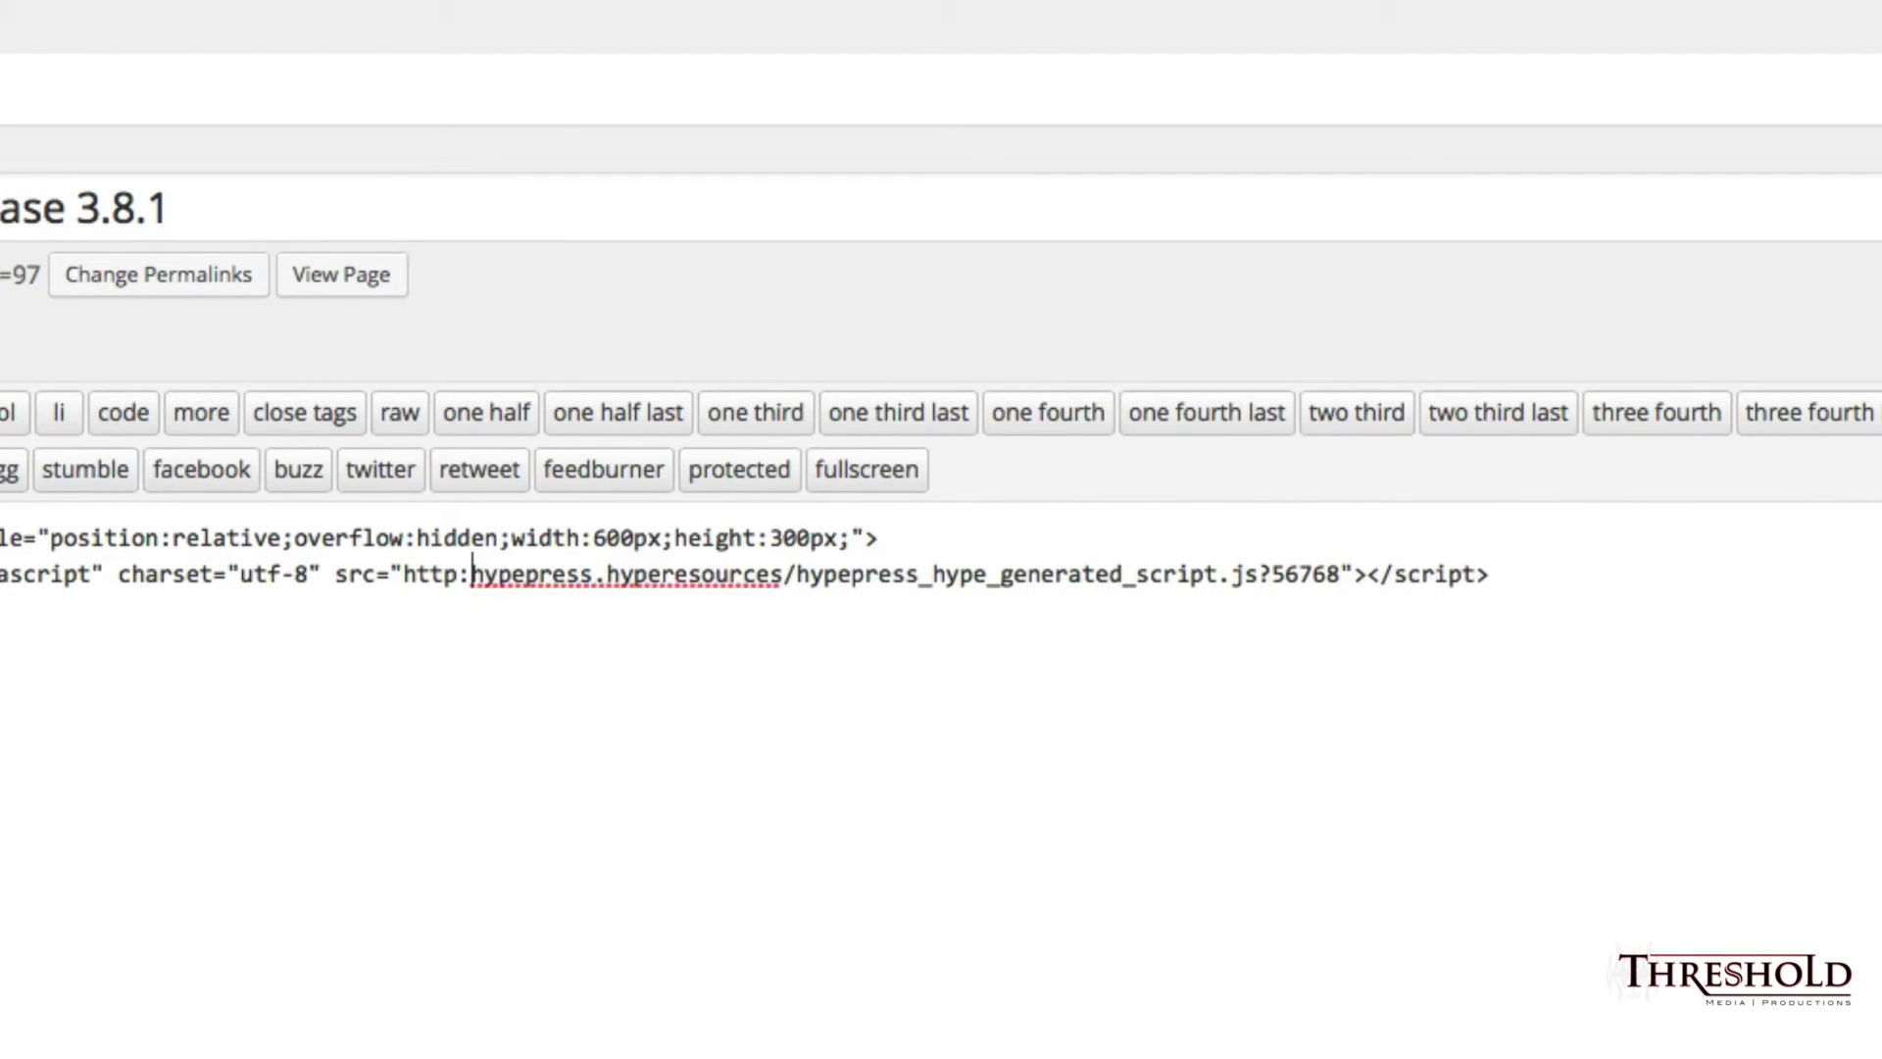
text(//)
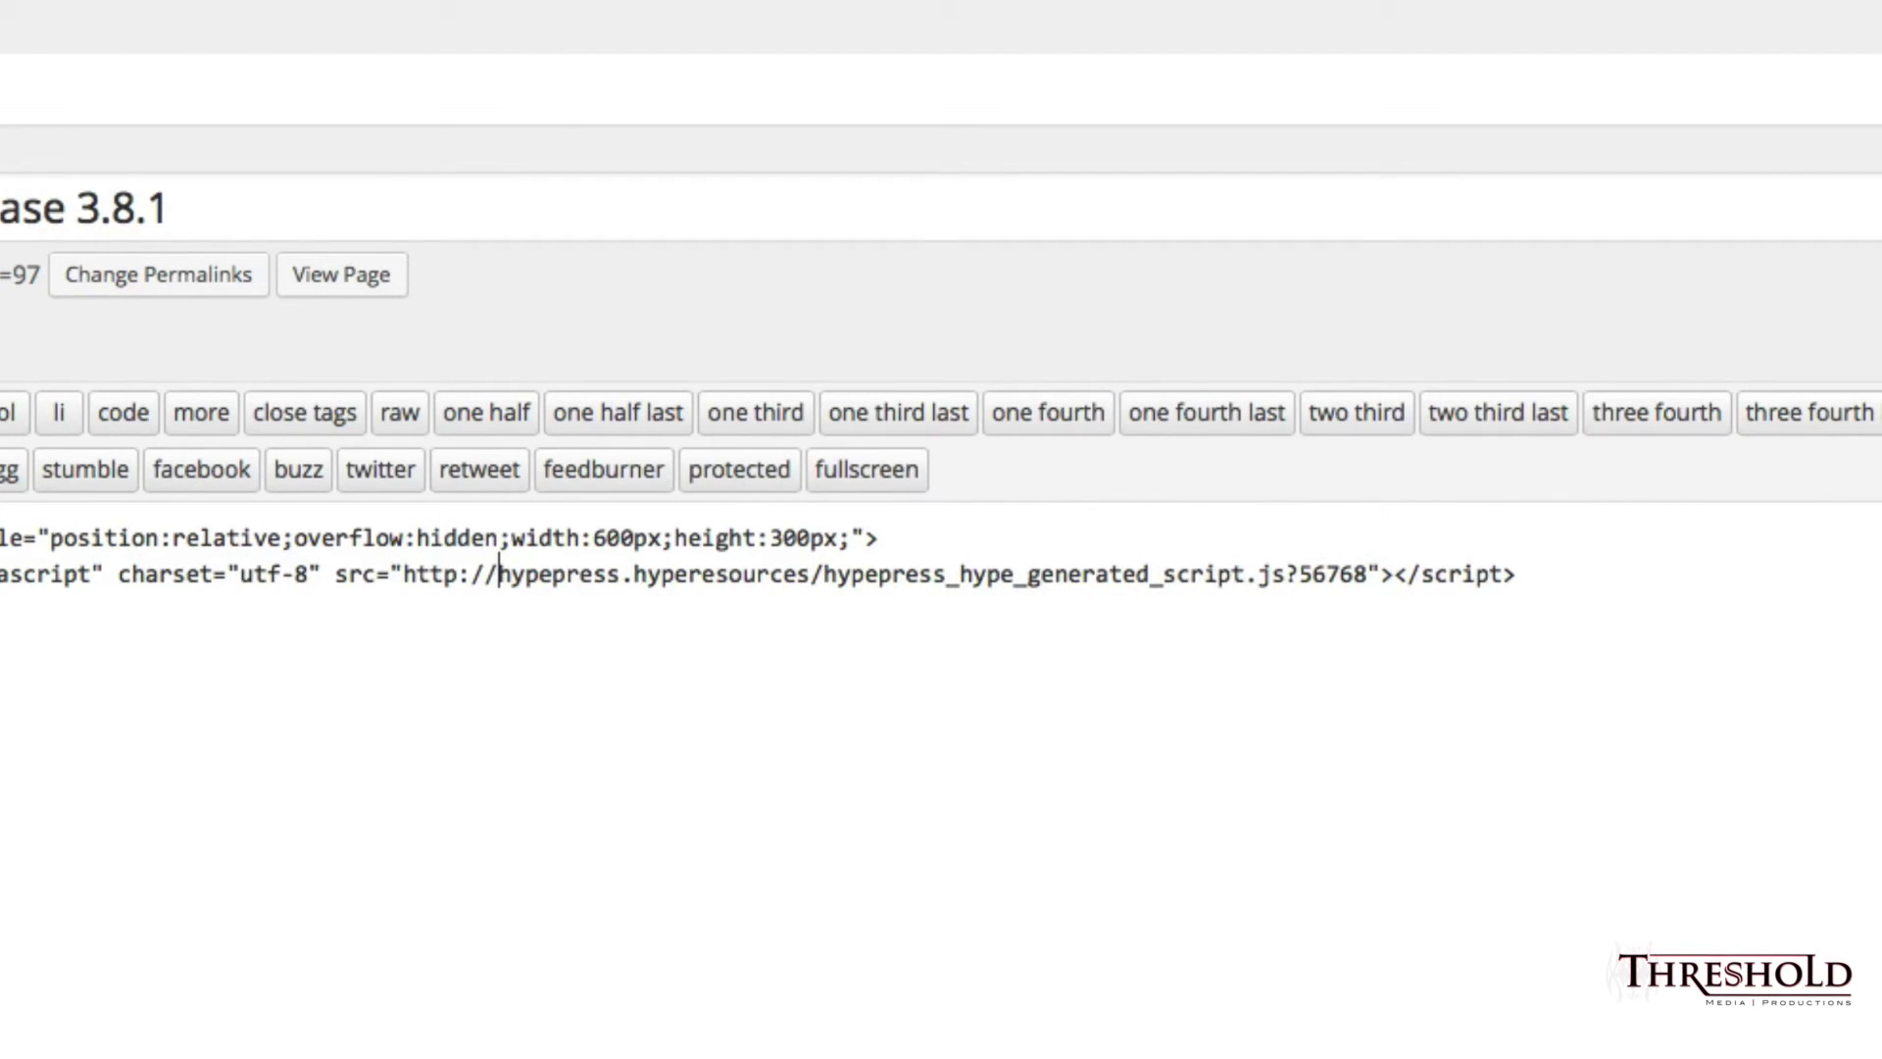
text(www.thresho)
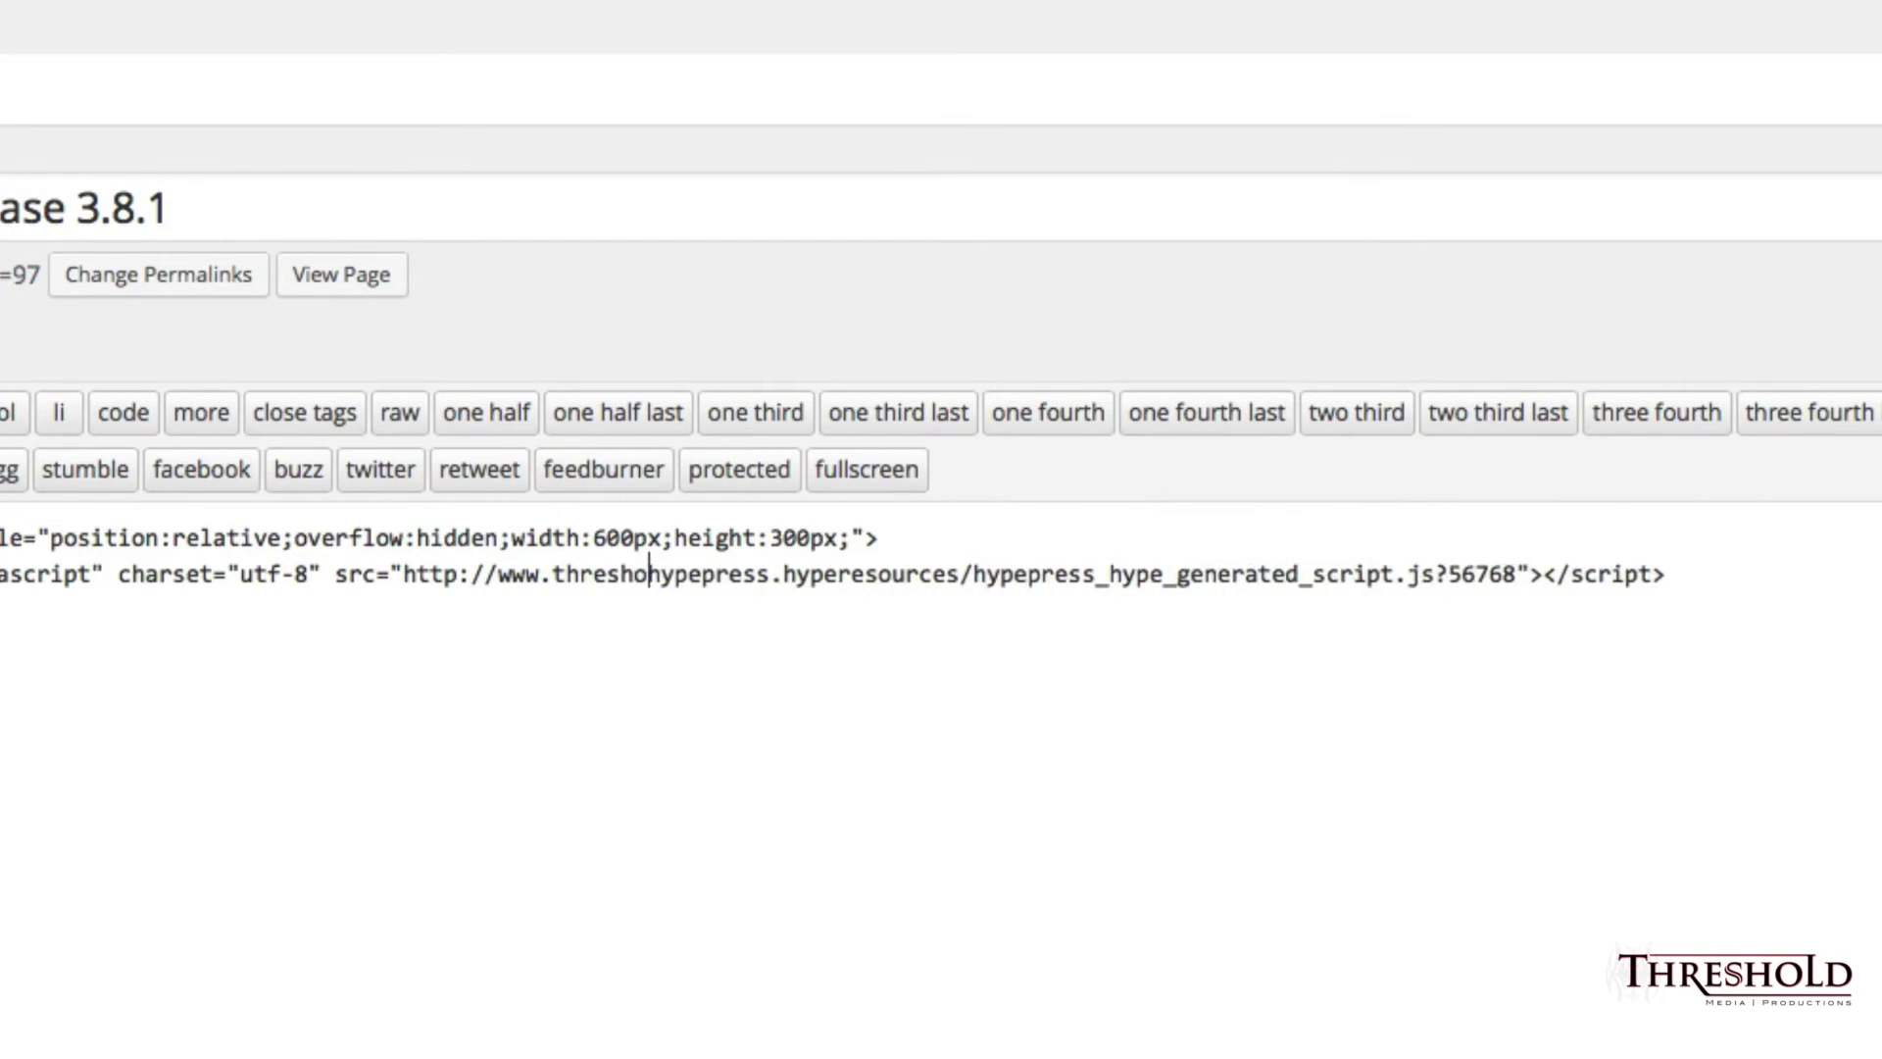
text(ld)
text(mp.com)
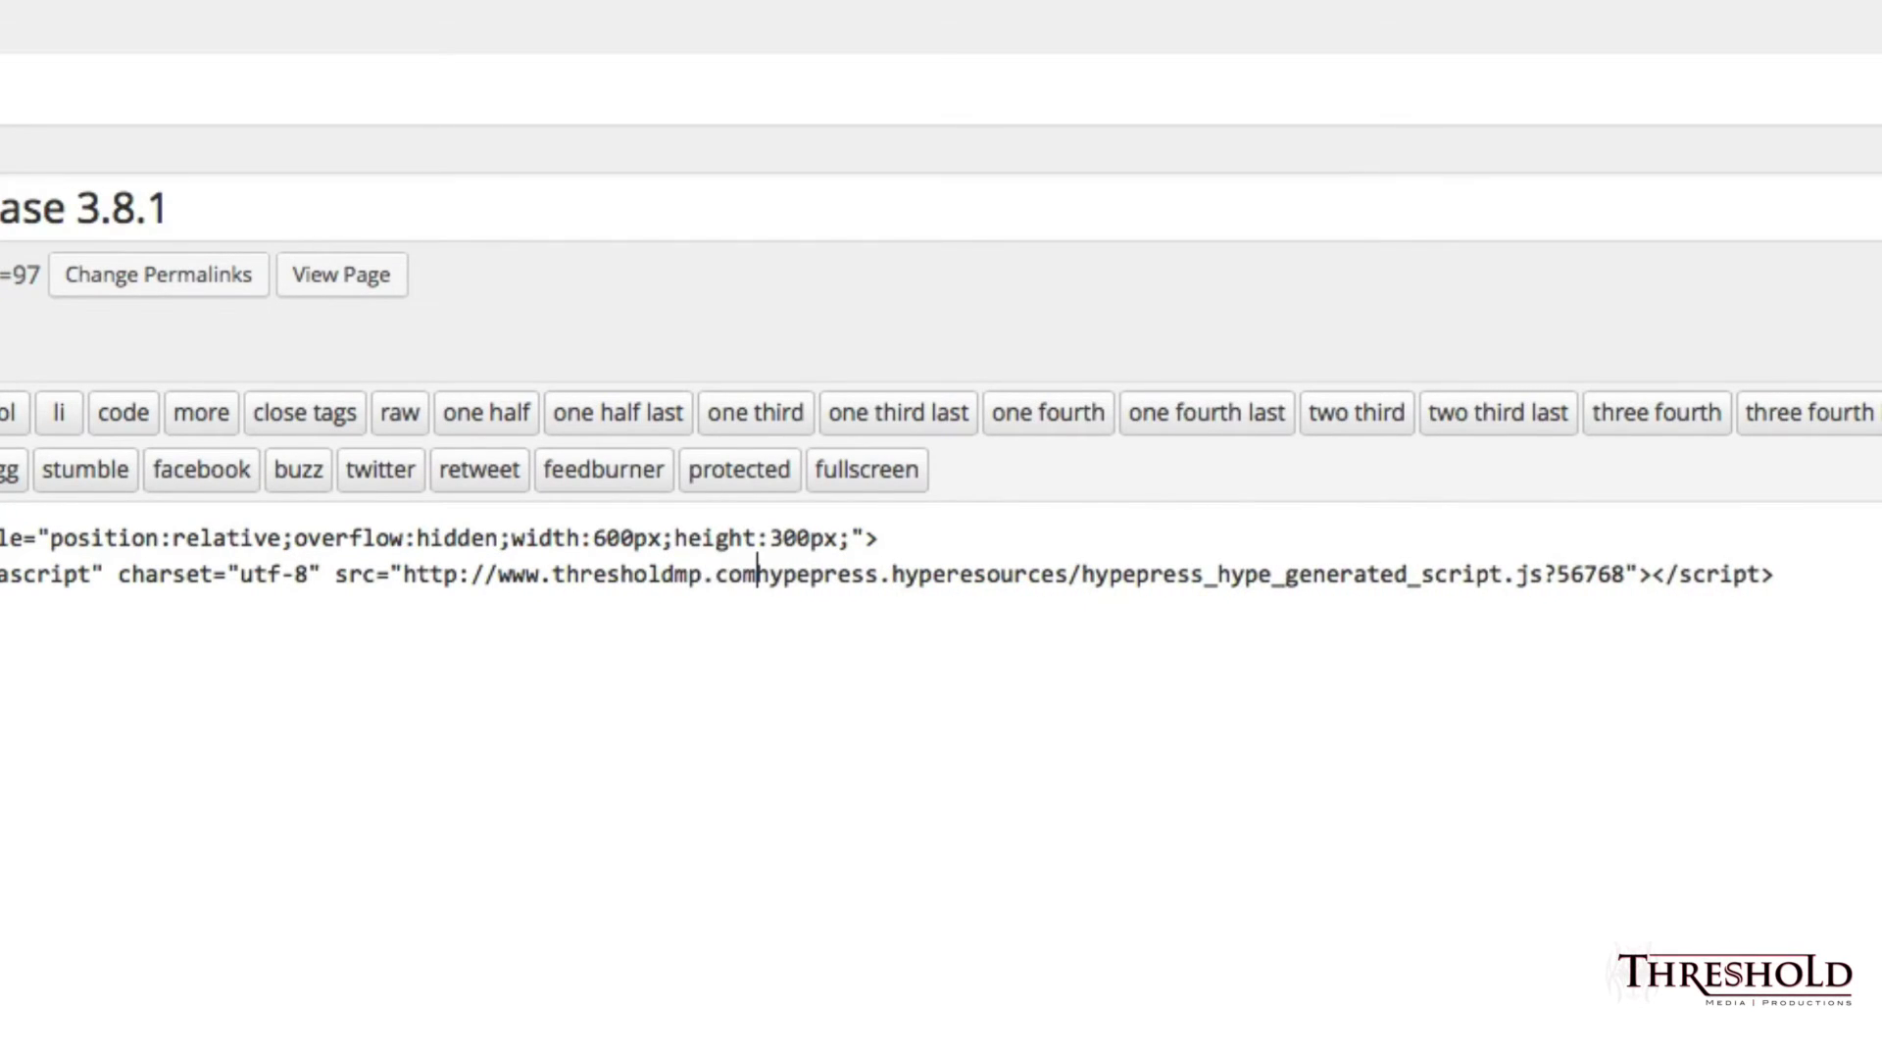
text(/)
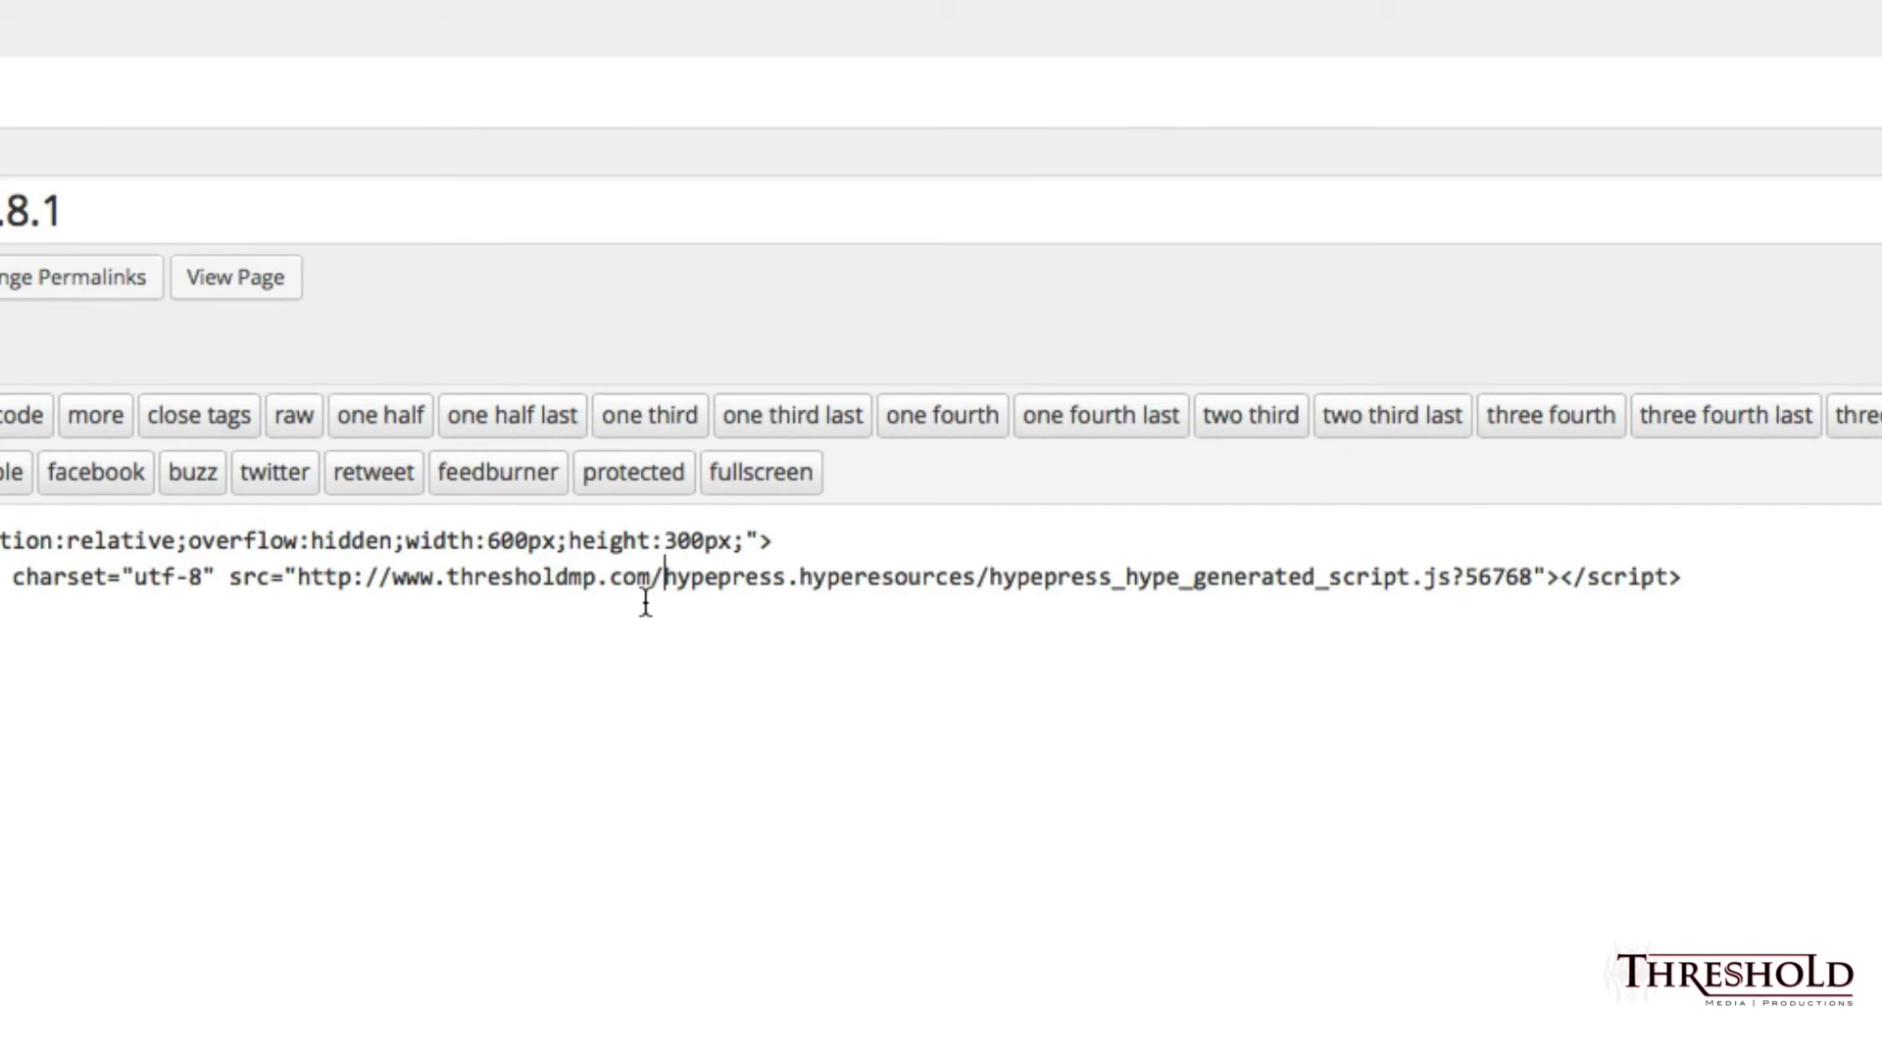
text(wp)
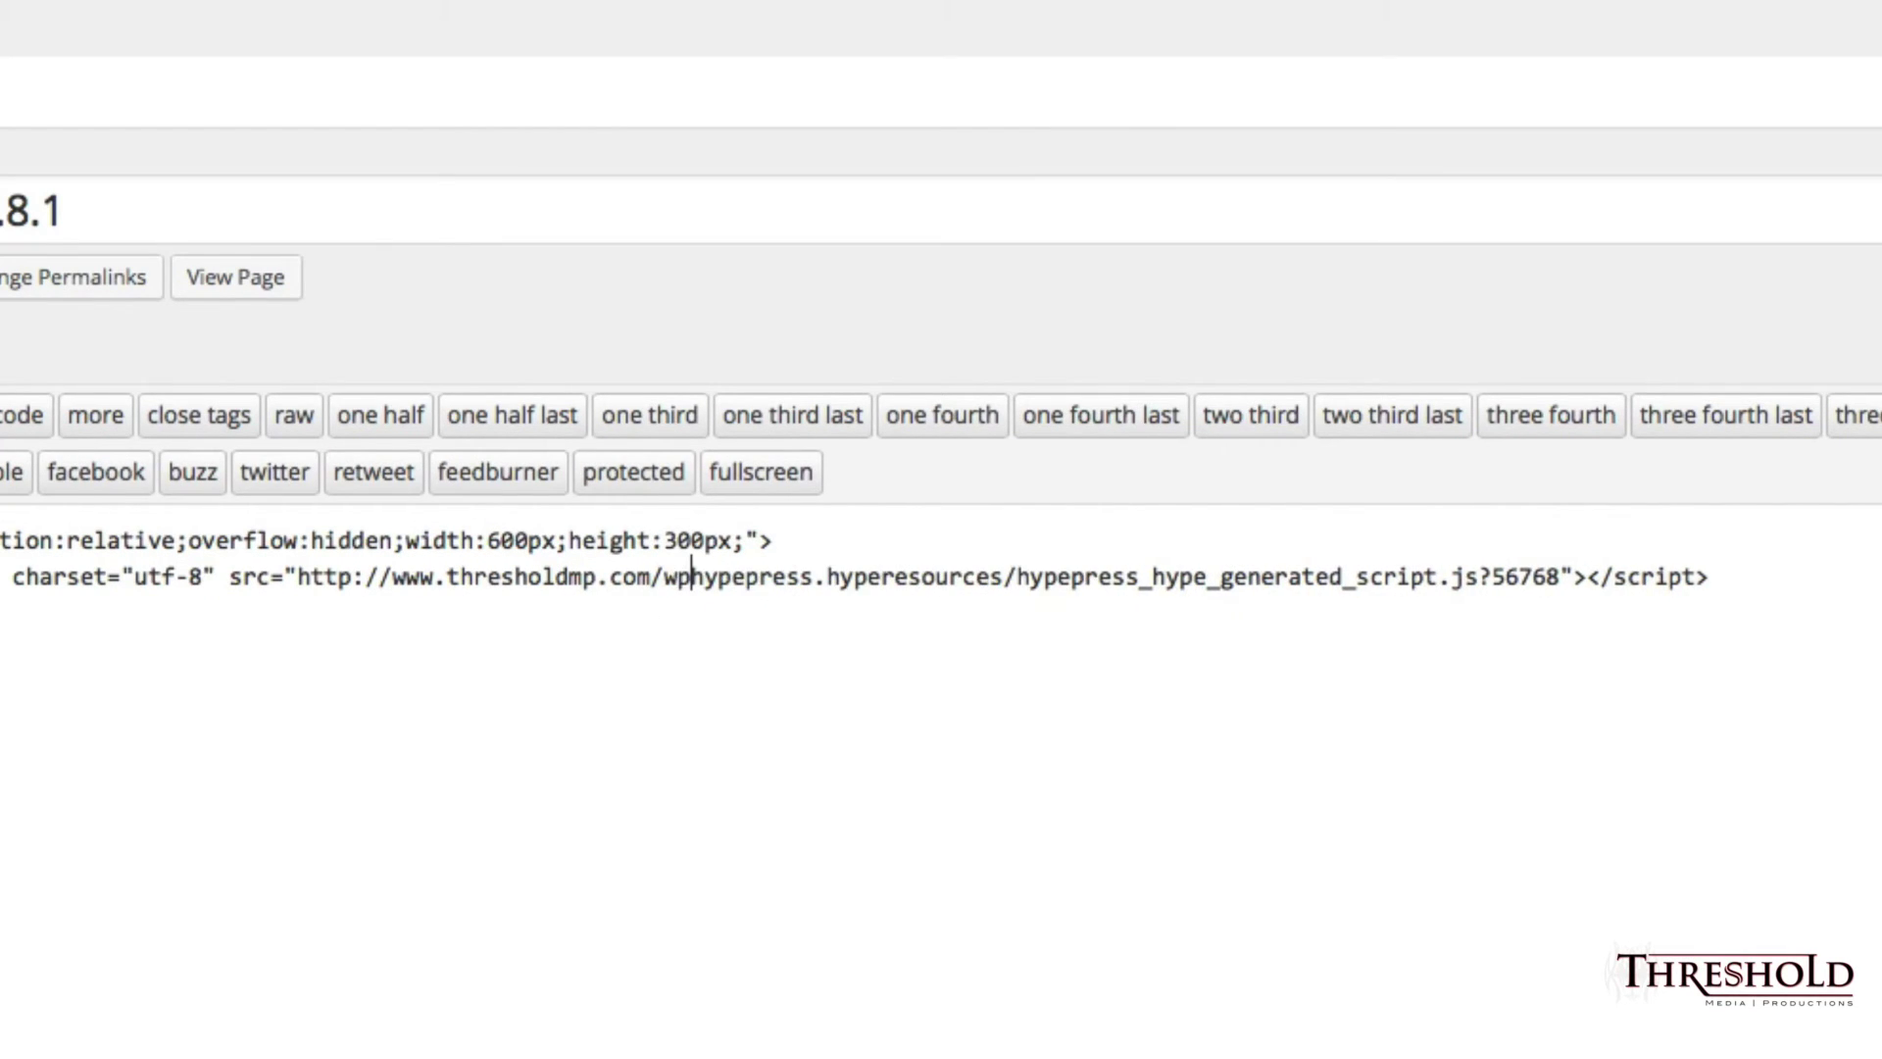
text(-content)
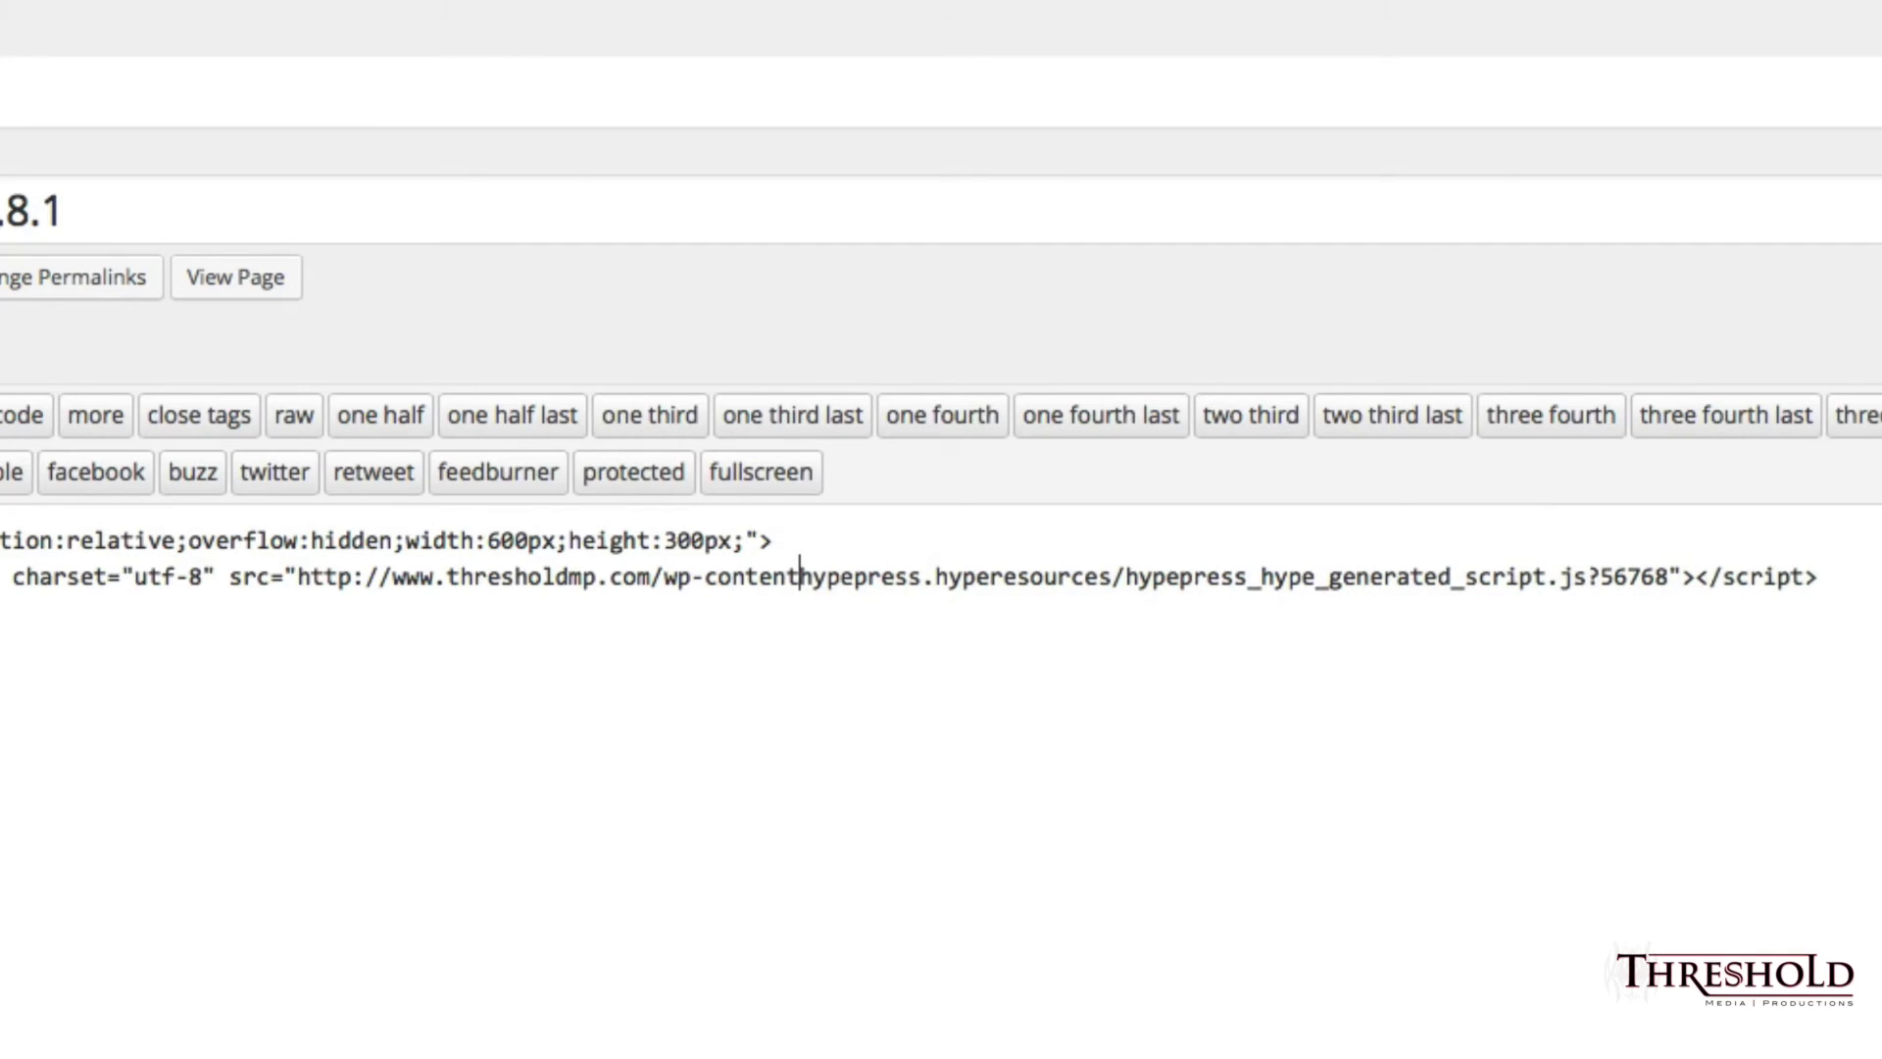
text(/)
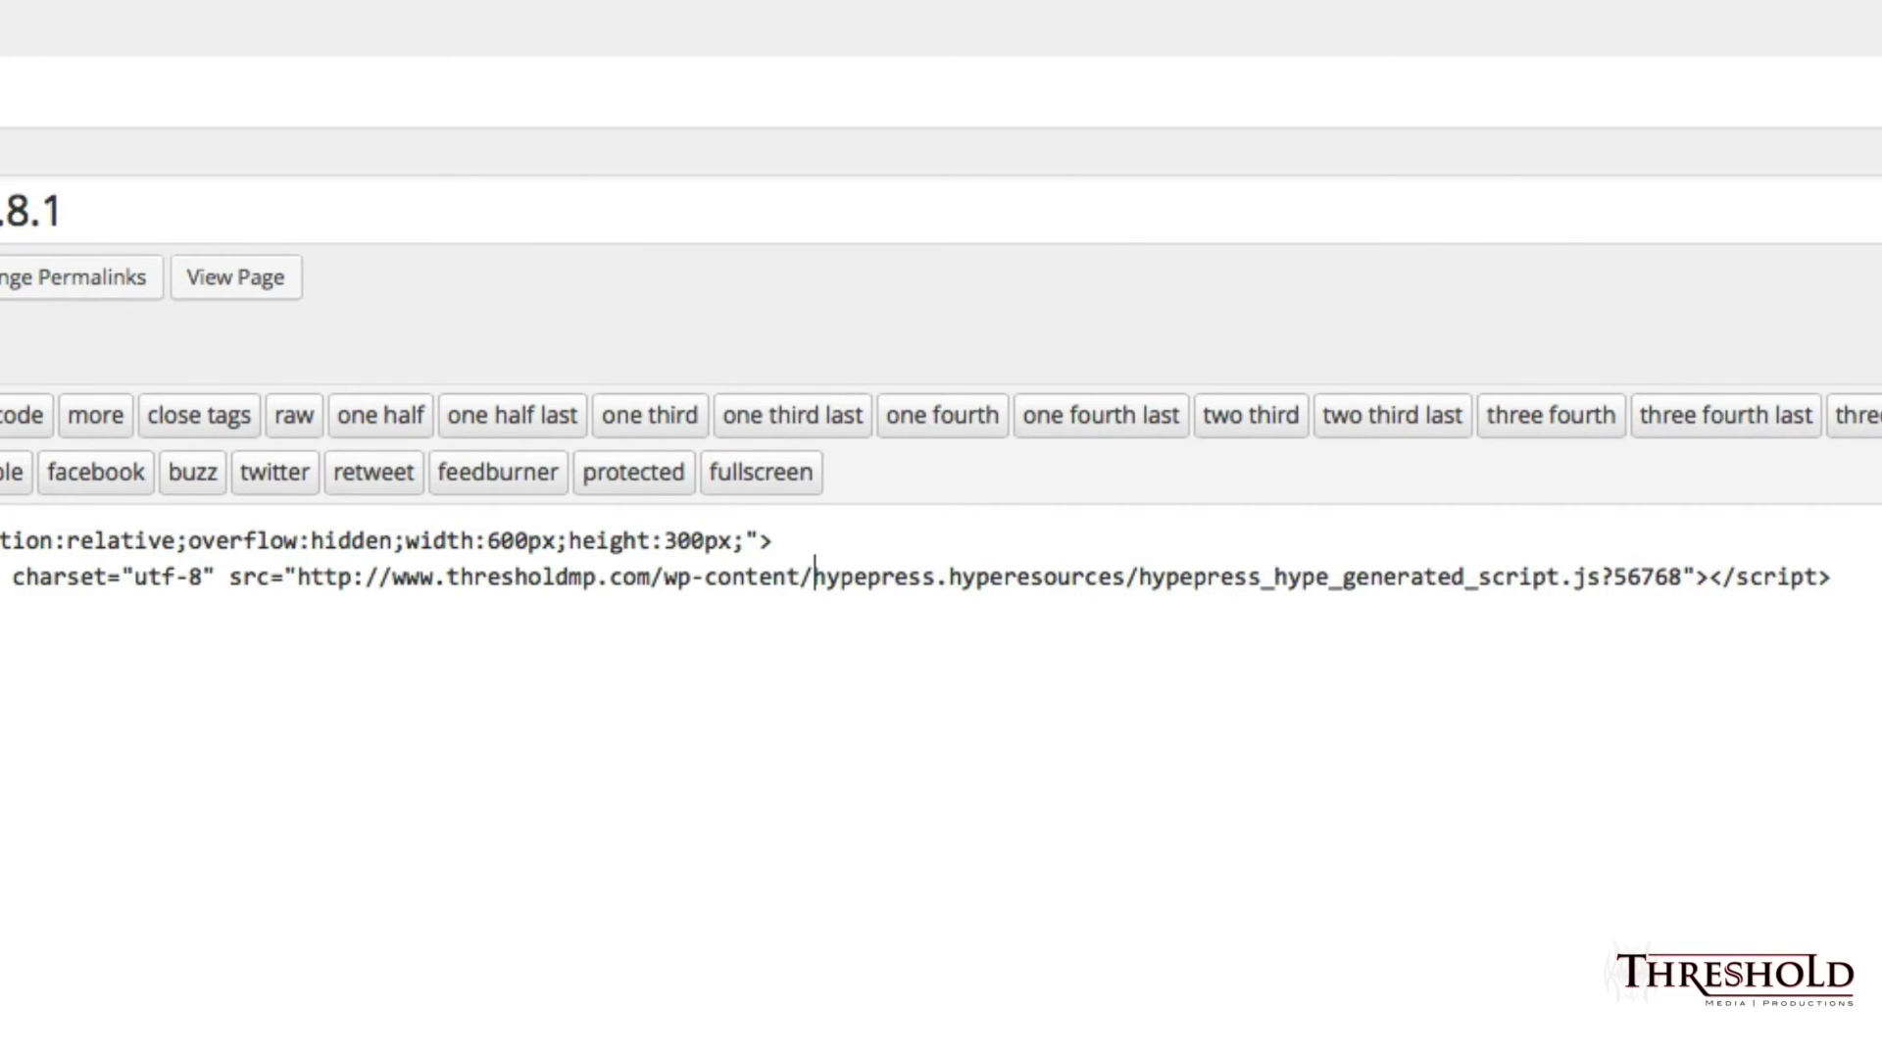
text(hype)
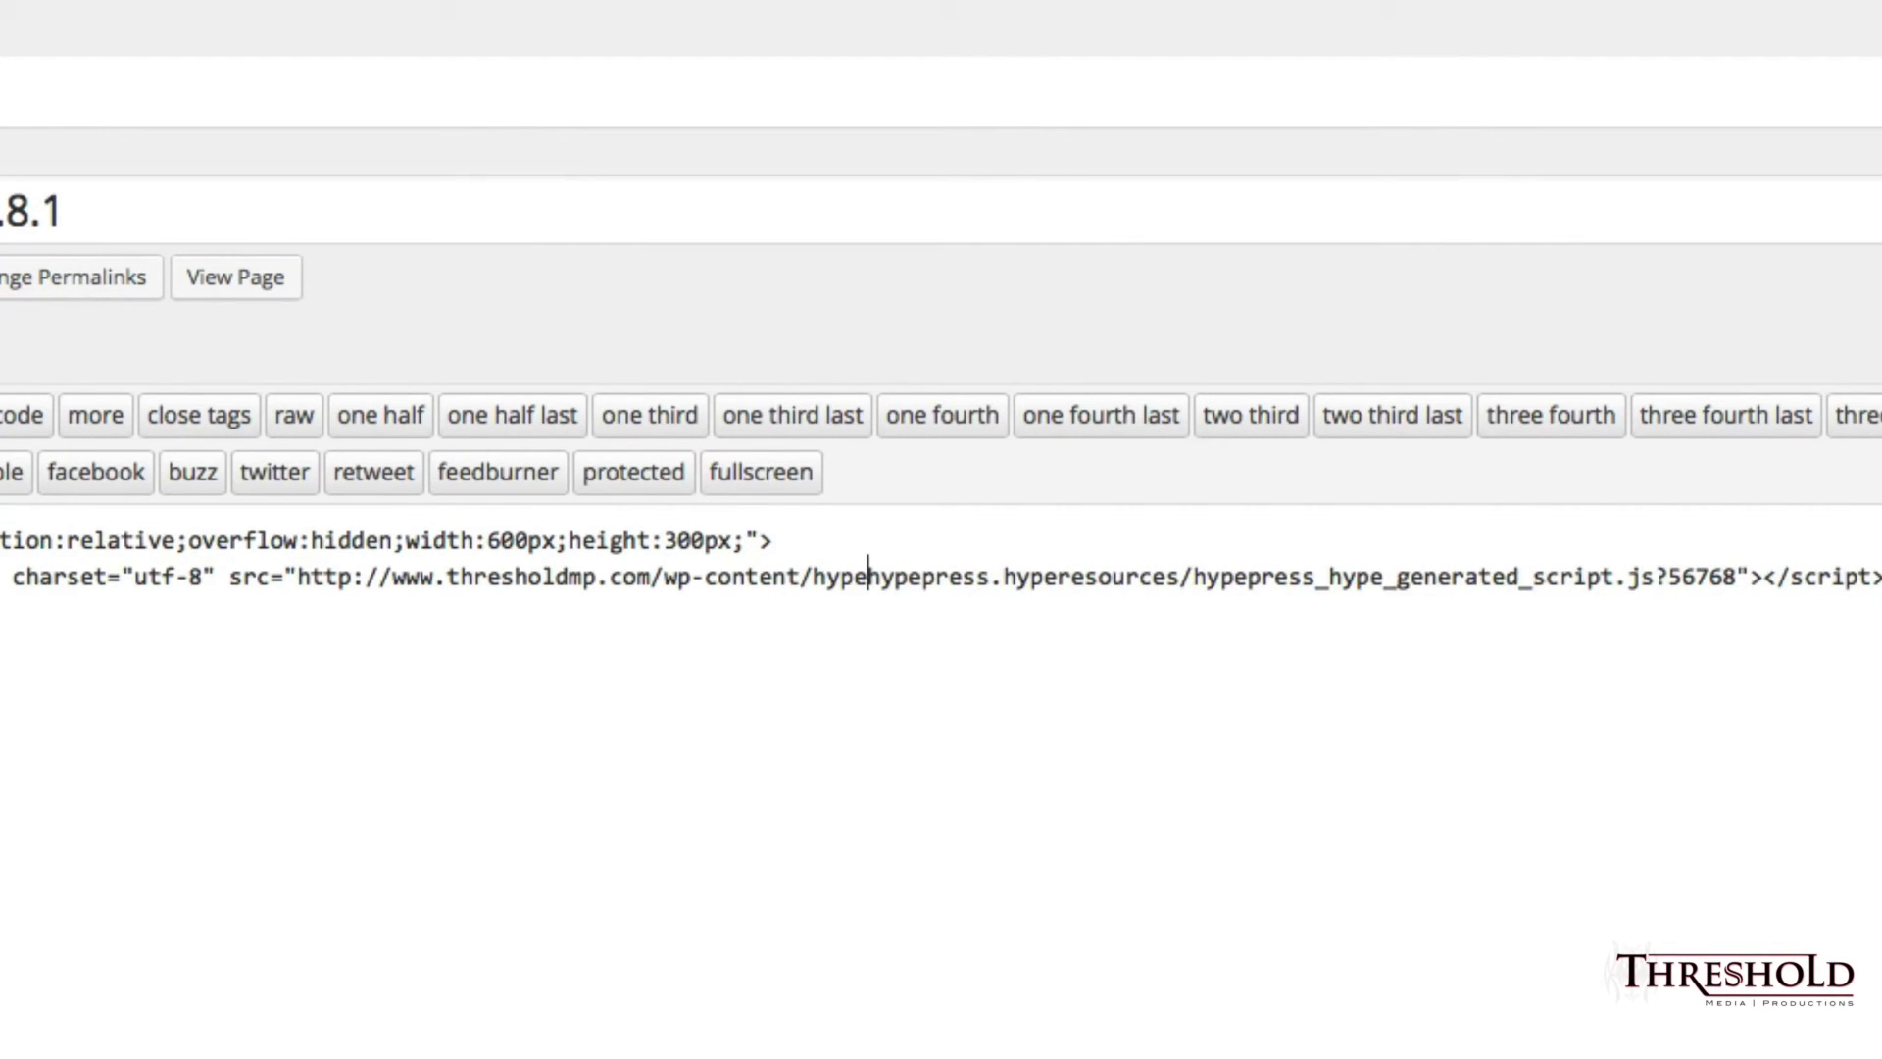
text(/)
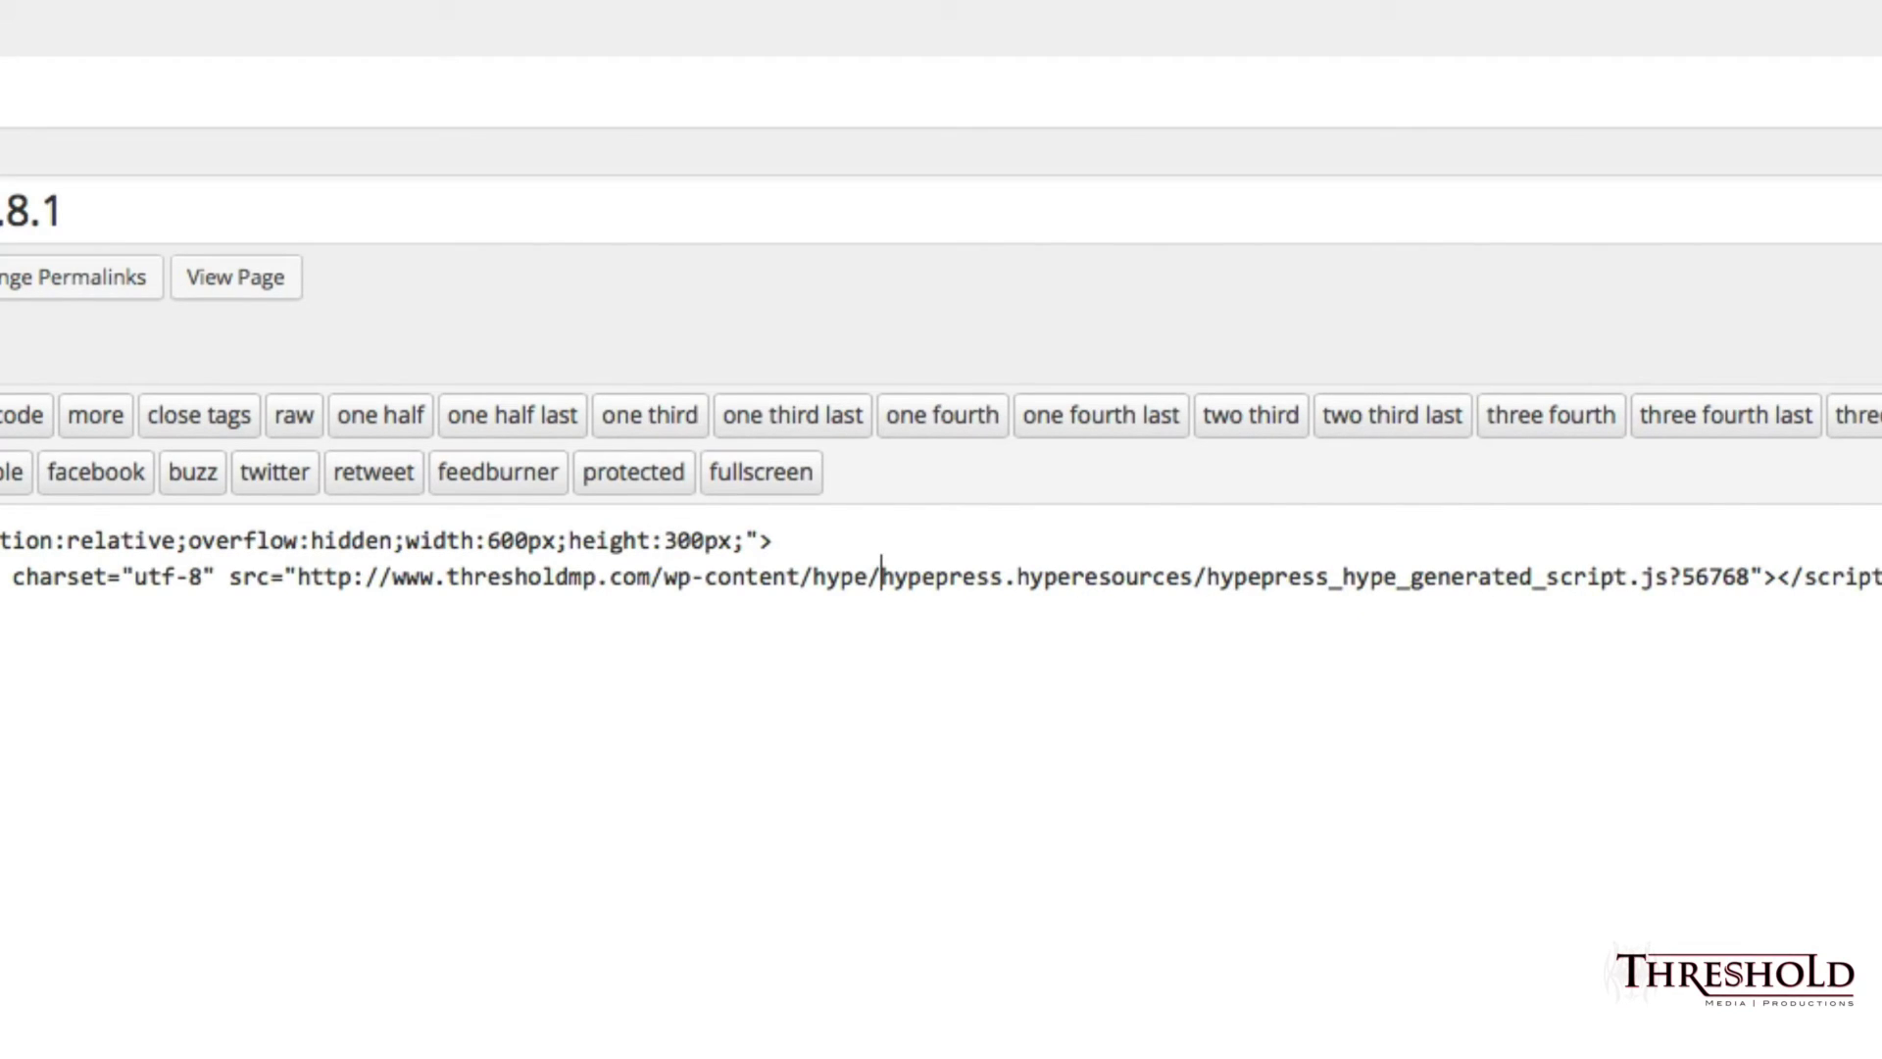
text(hype)
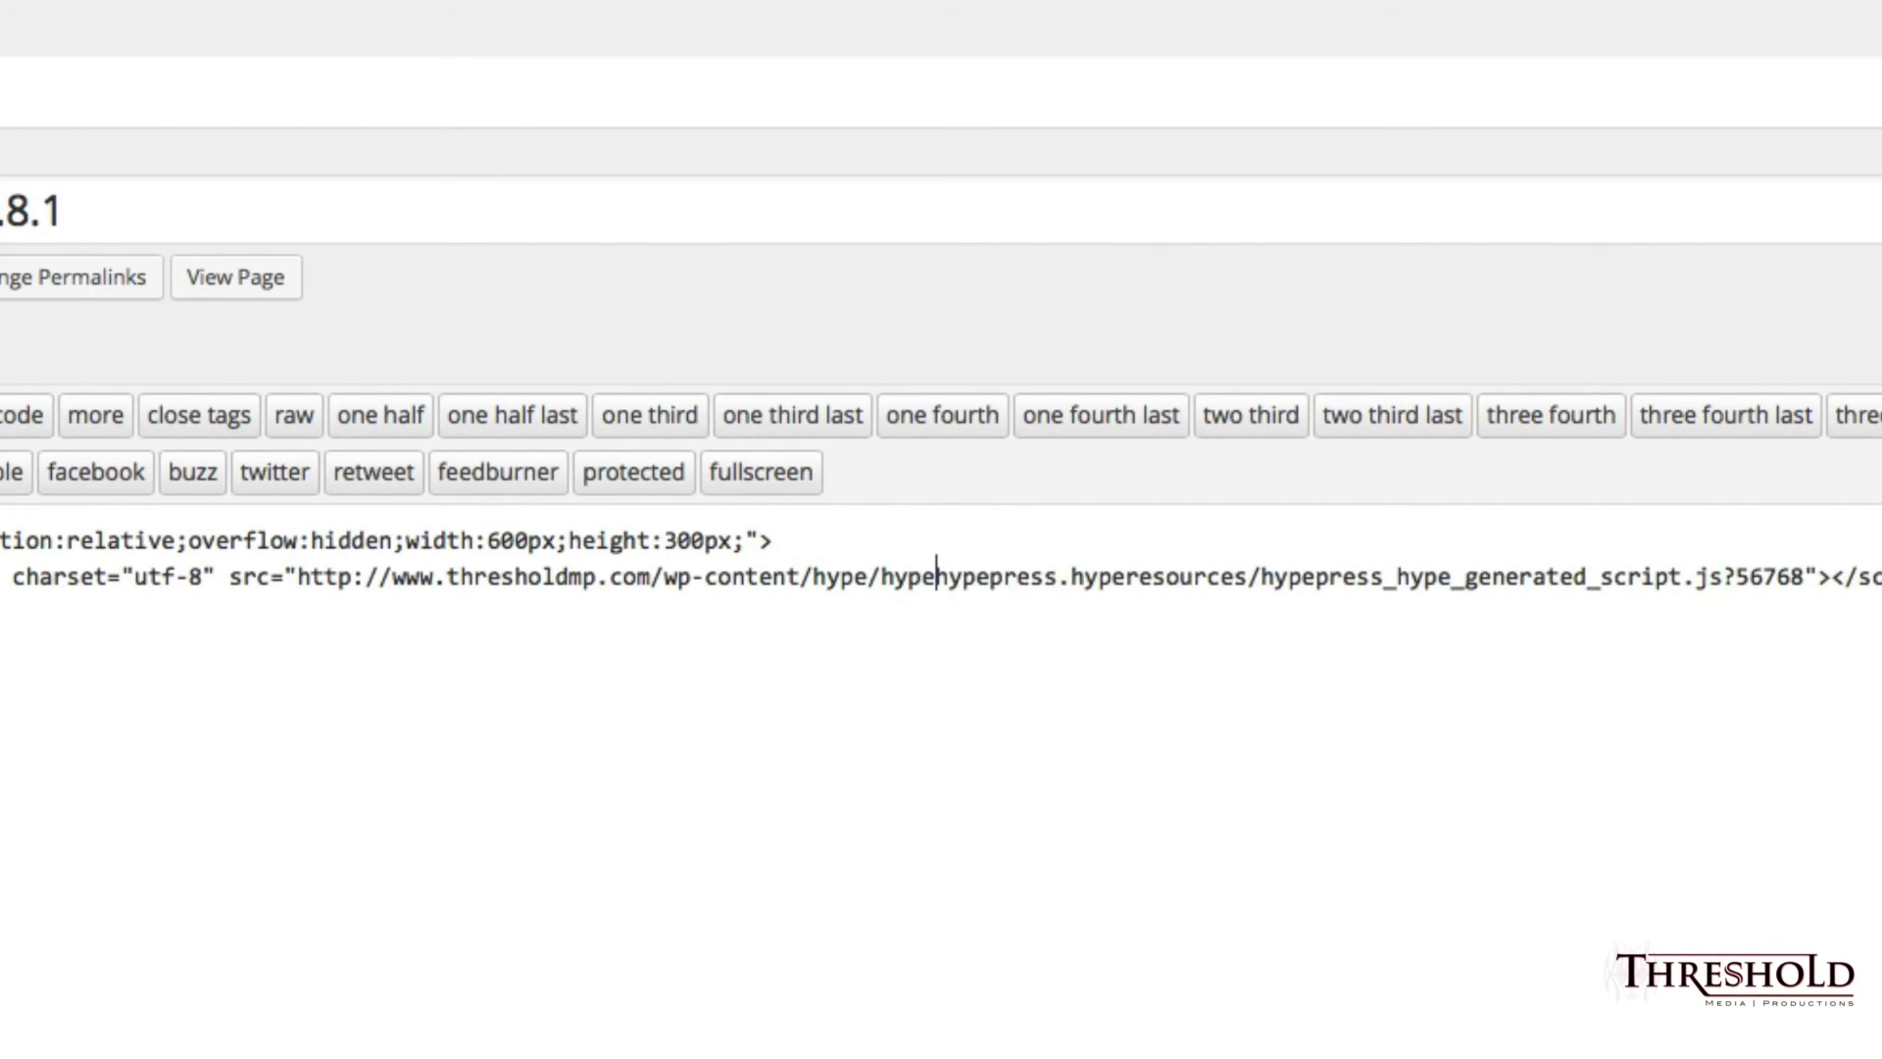
text(press)
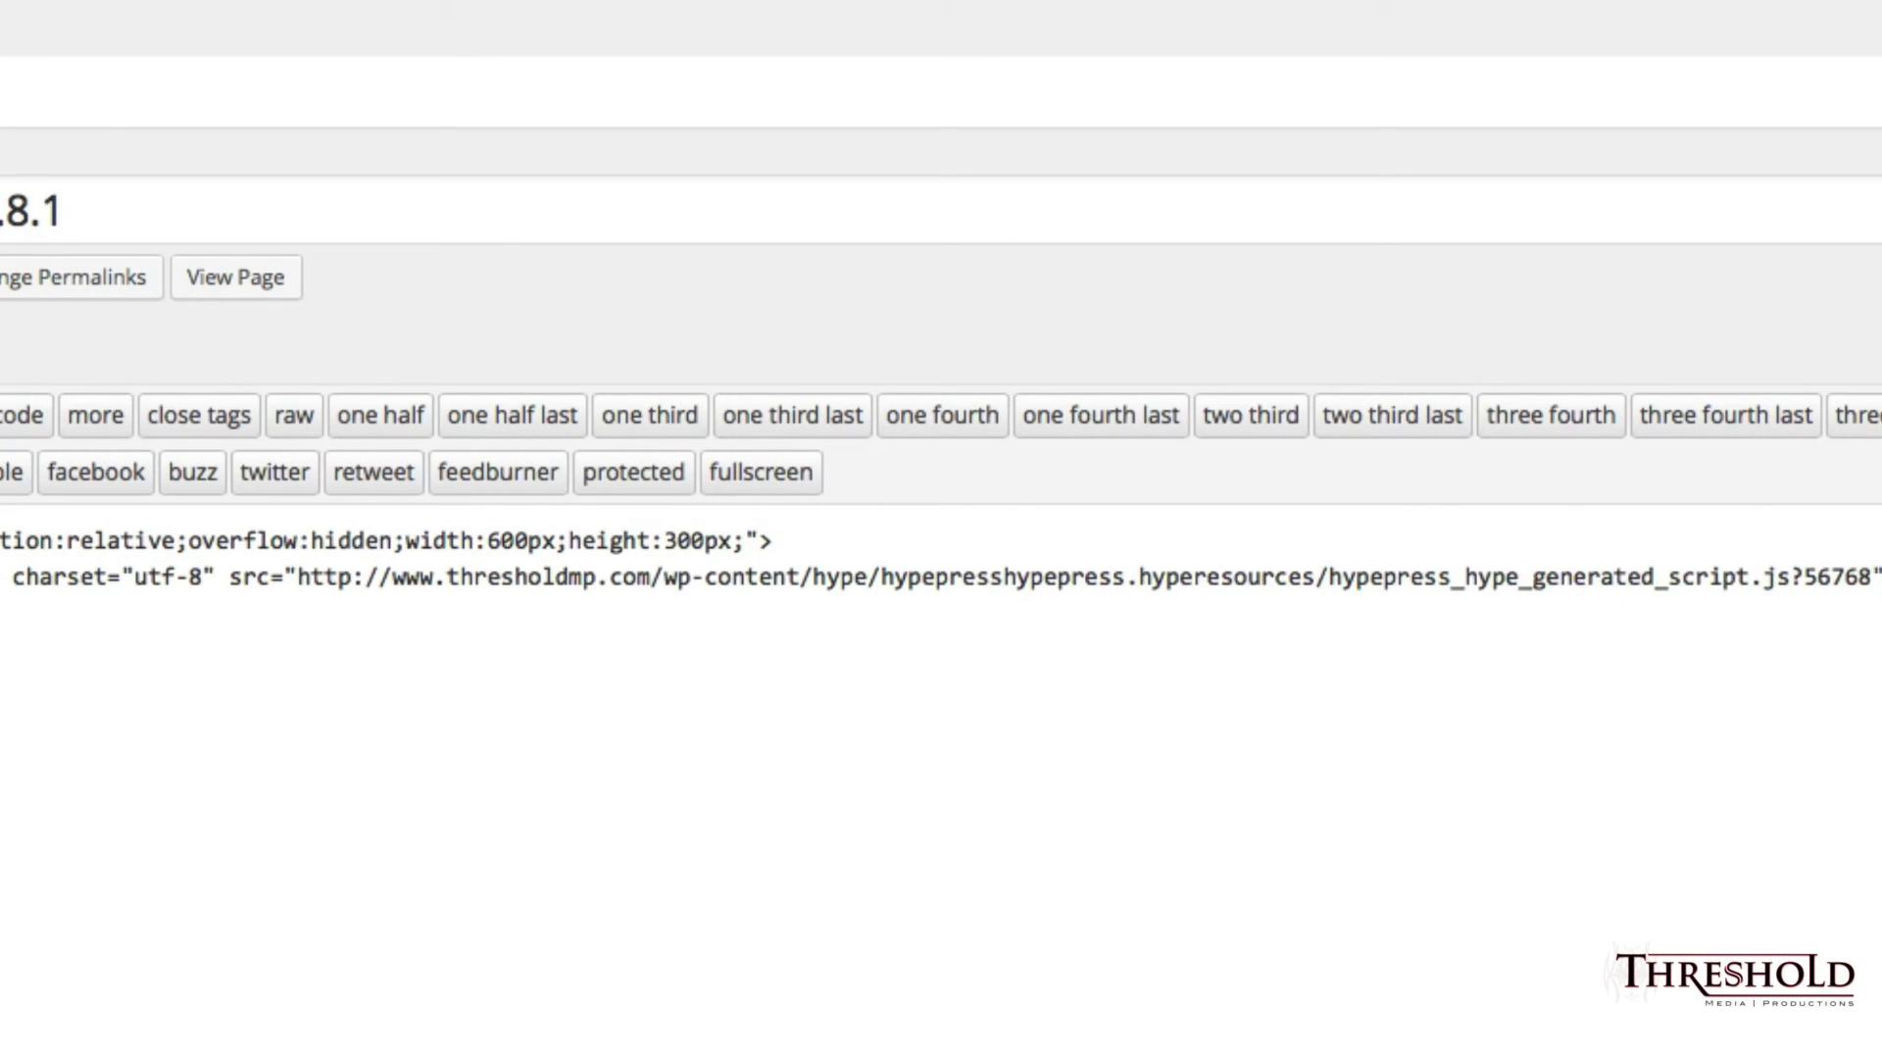
text(/)
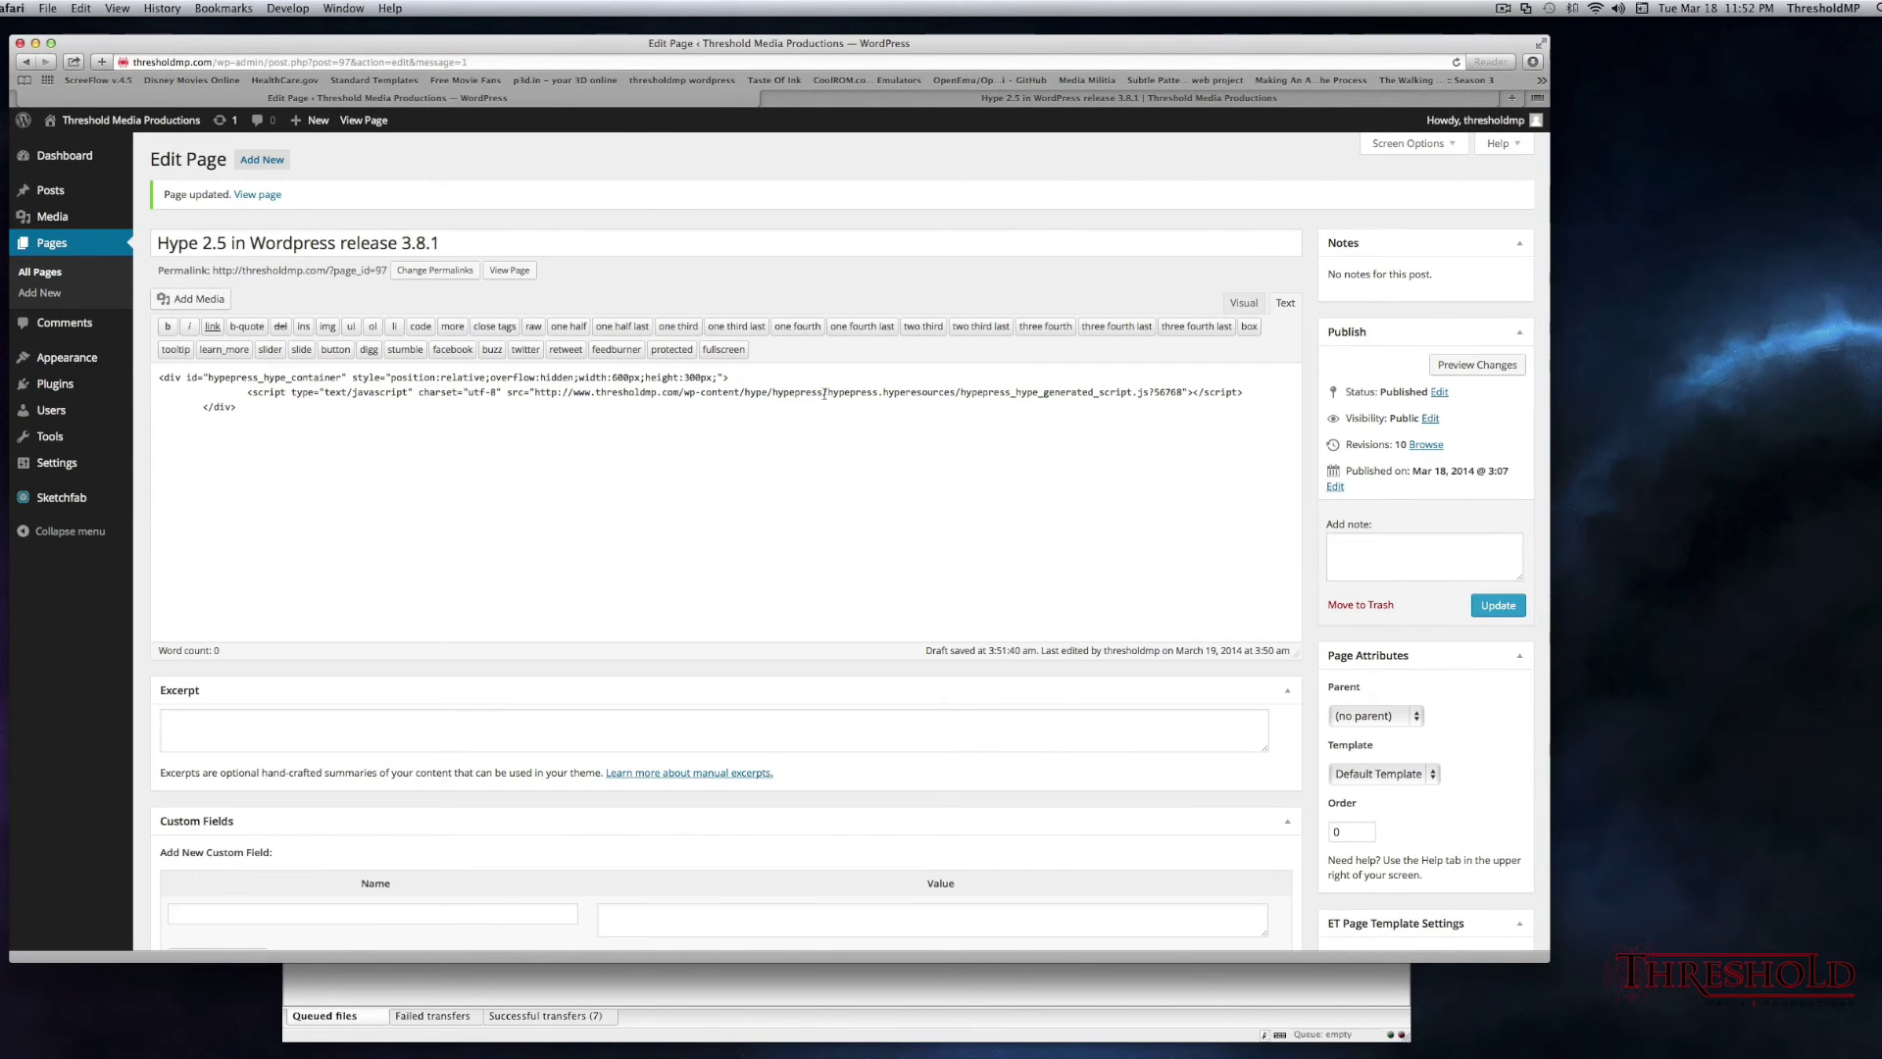
- Update the page with the corrected script path and reload the live page to check the animation
click(1510, 613)
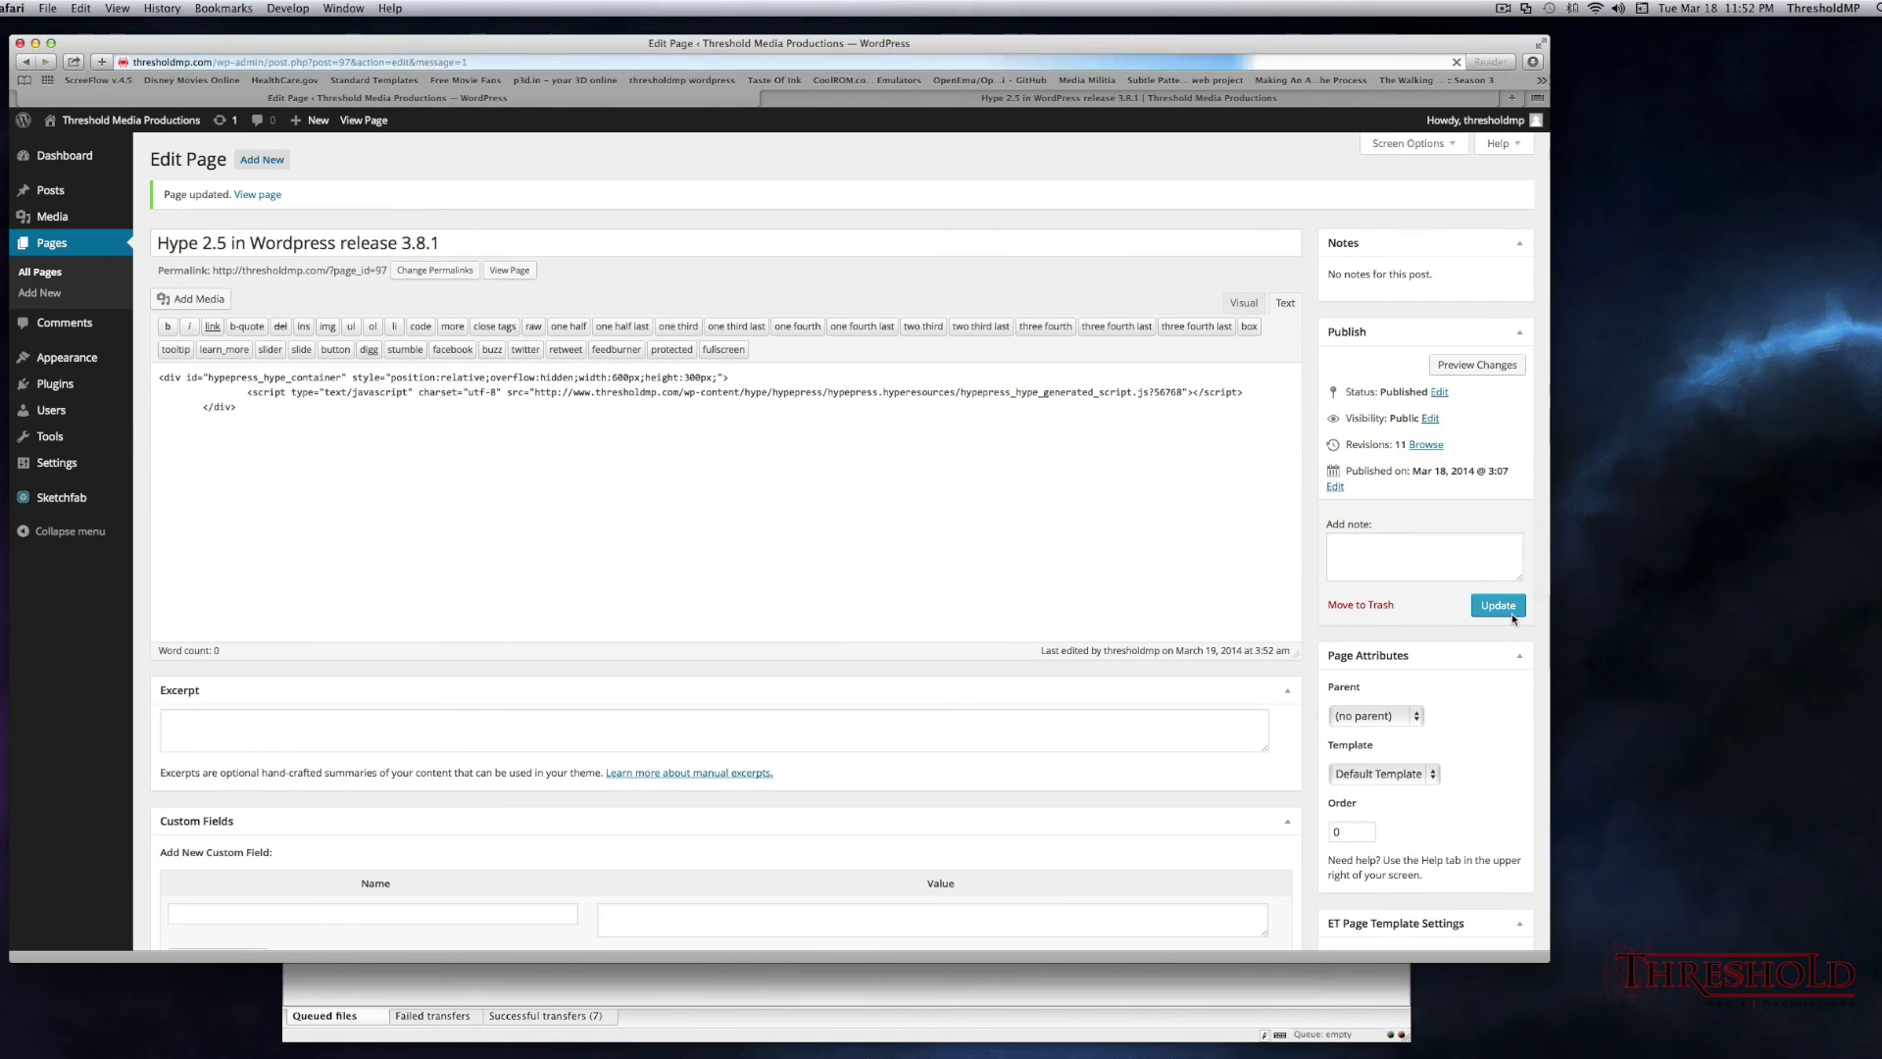
click(827, 108)
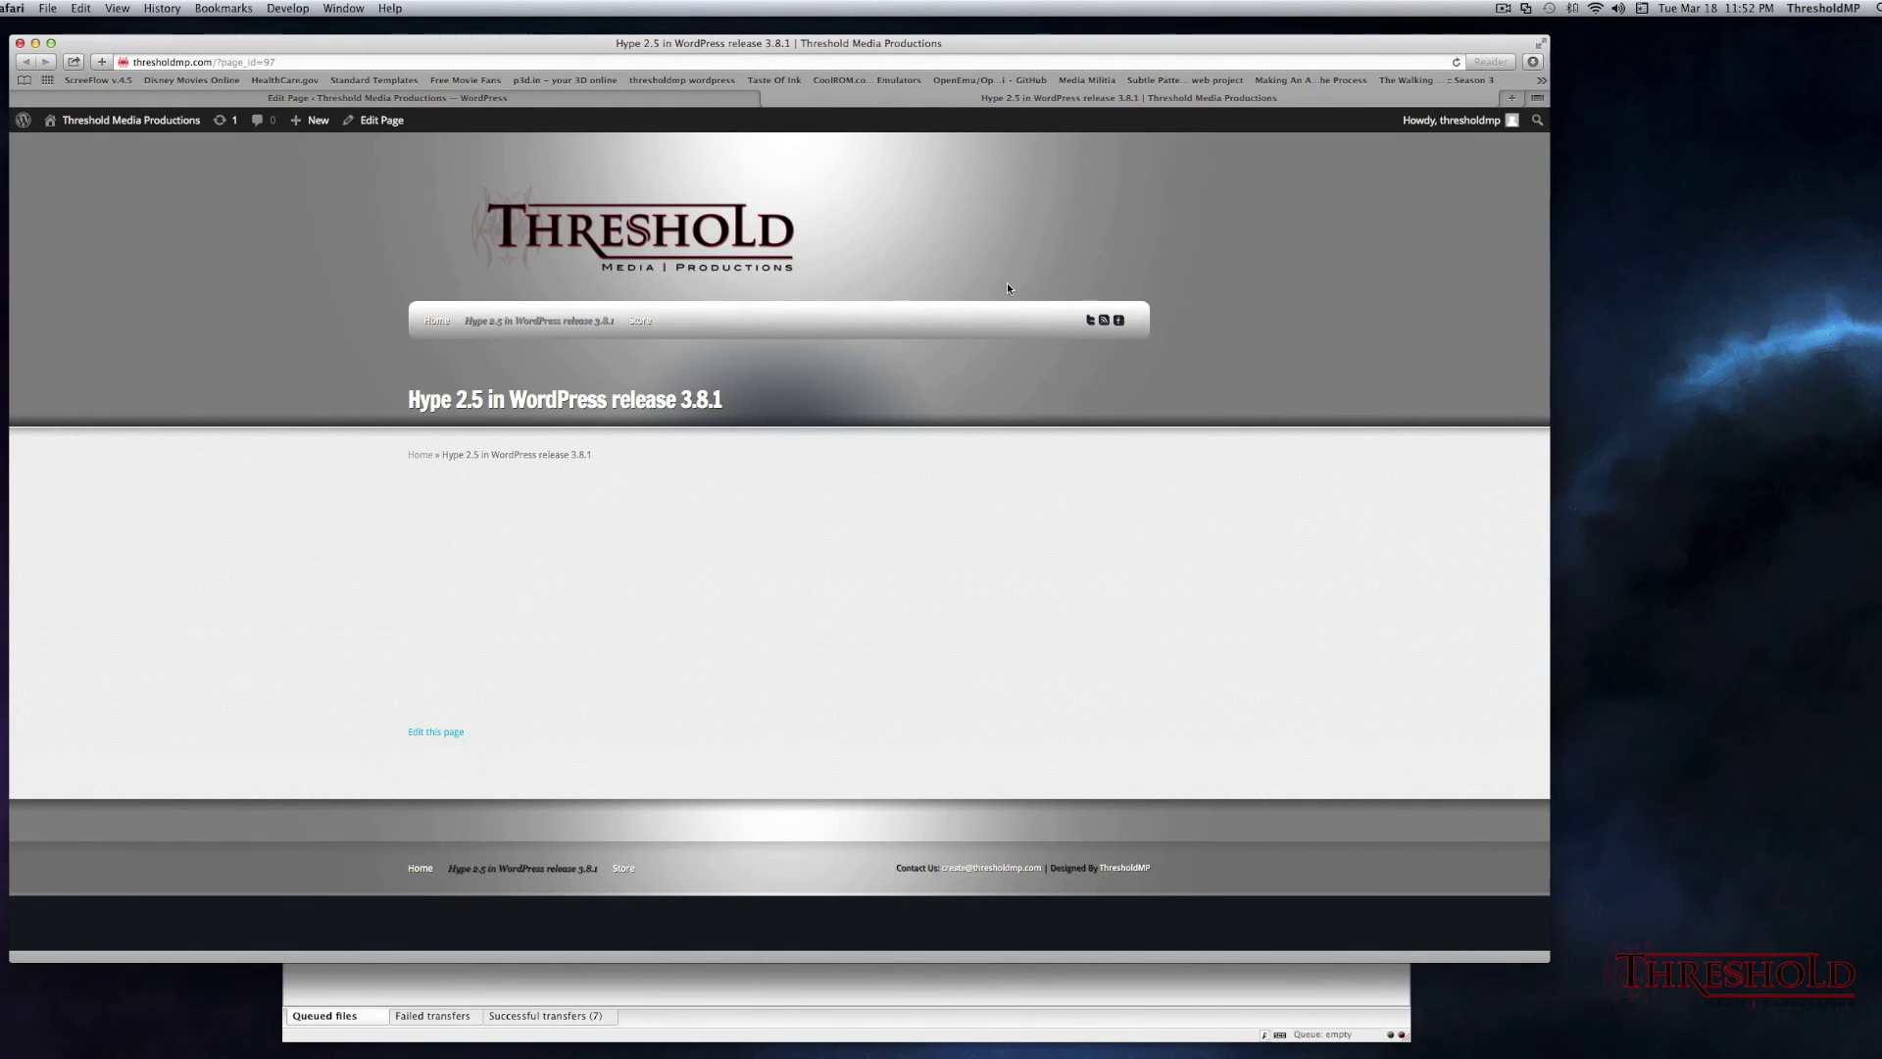
key(super+r)
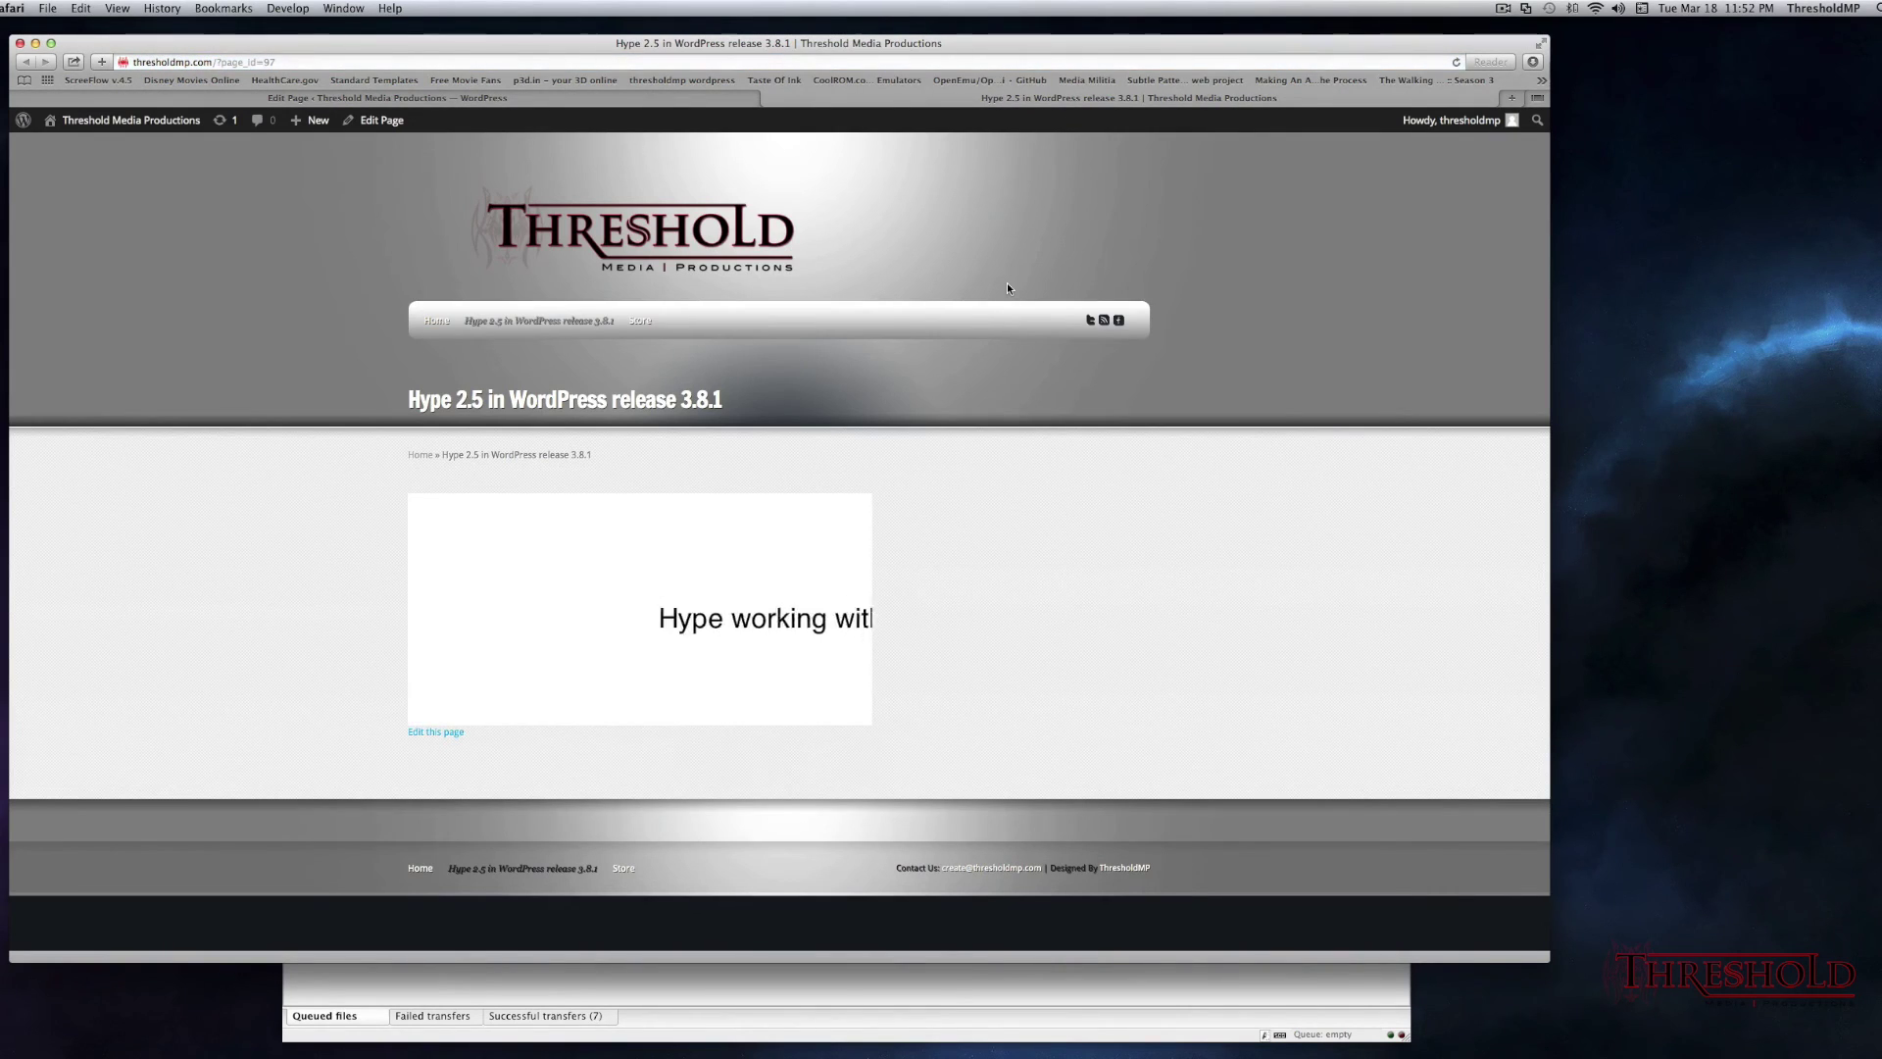